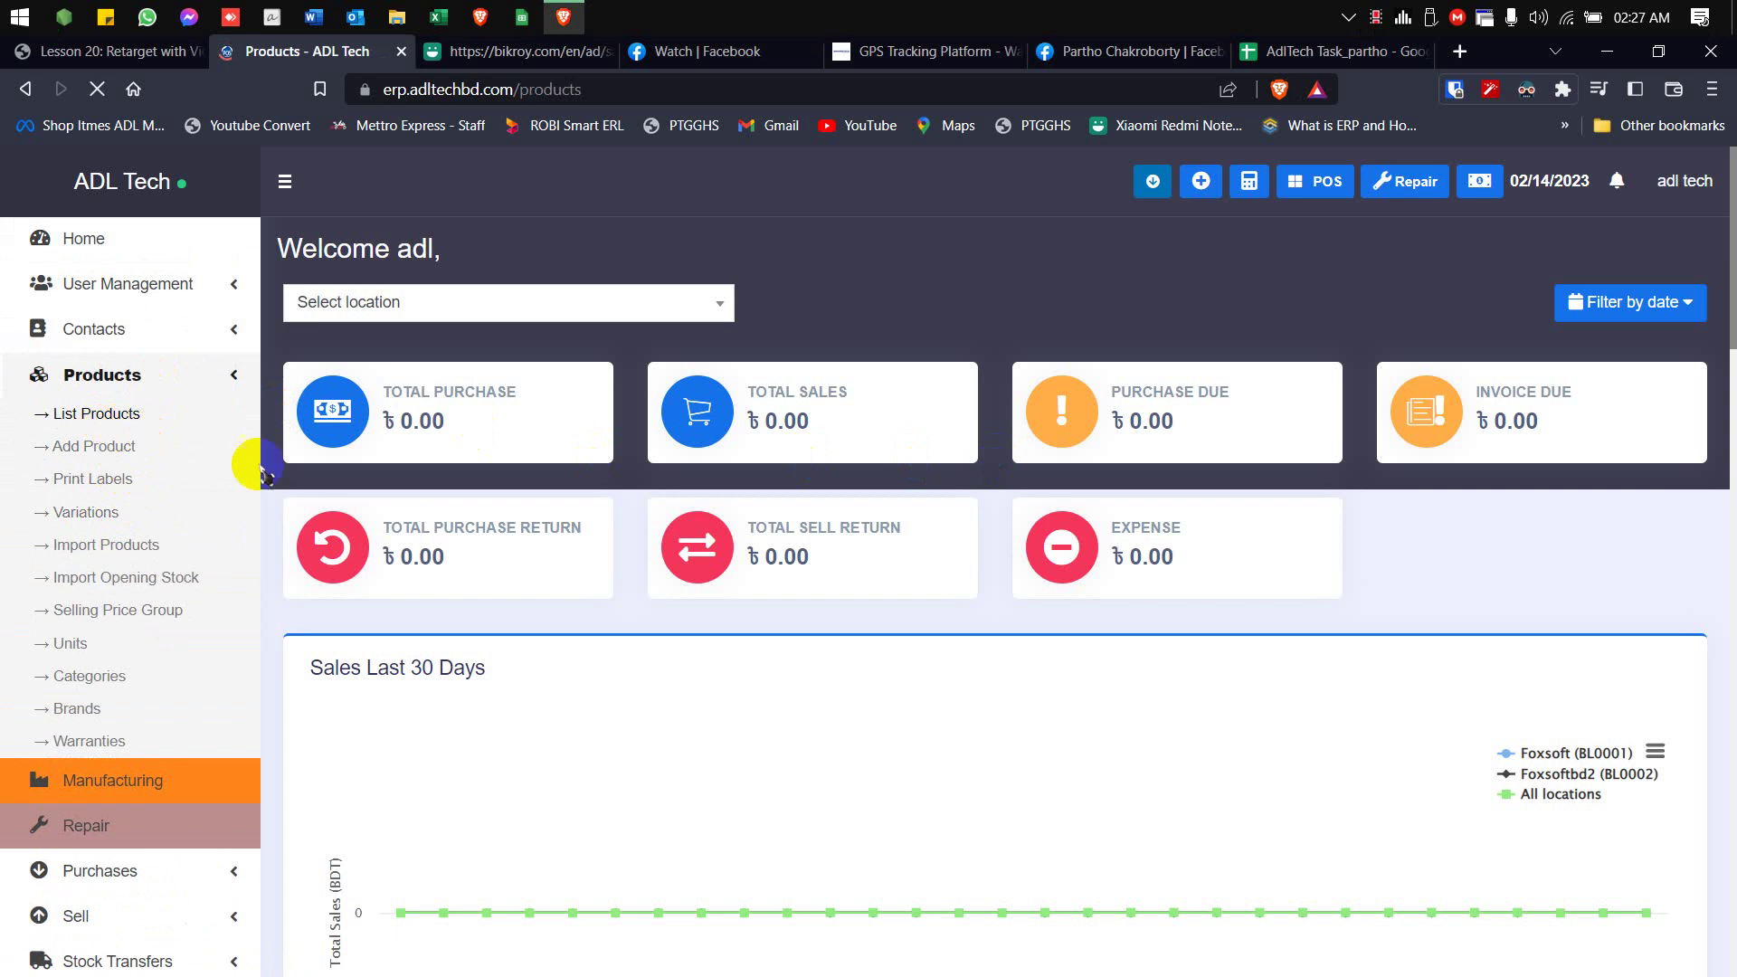
Step: Look over the filters available for the product list and collapse the Filters section
{"action": "scroll", "coordinate": [644, 579], "scroll_direction": "down", "scroll_amount": 1}
{"action": "scroll", "coordinate": [643, 583], "scroll_direction": "down", "scroll_amount": 7}
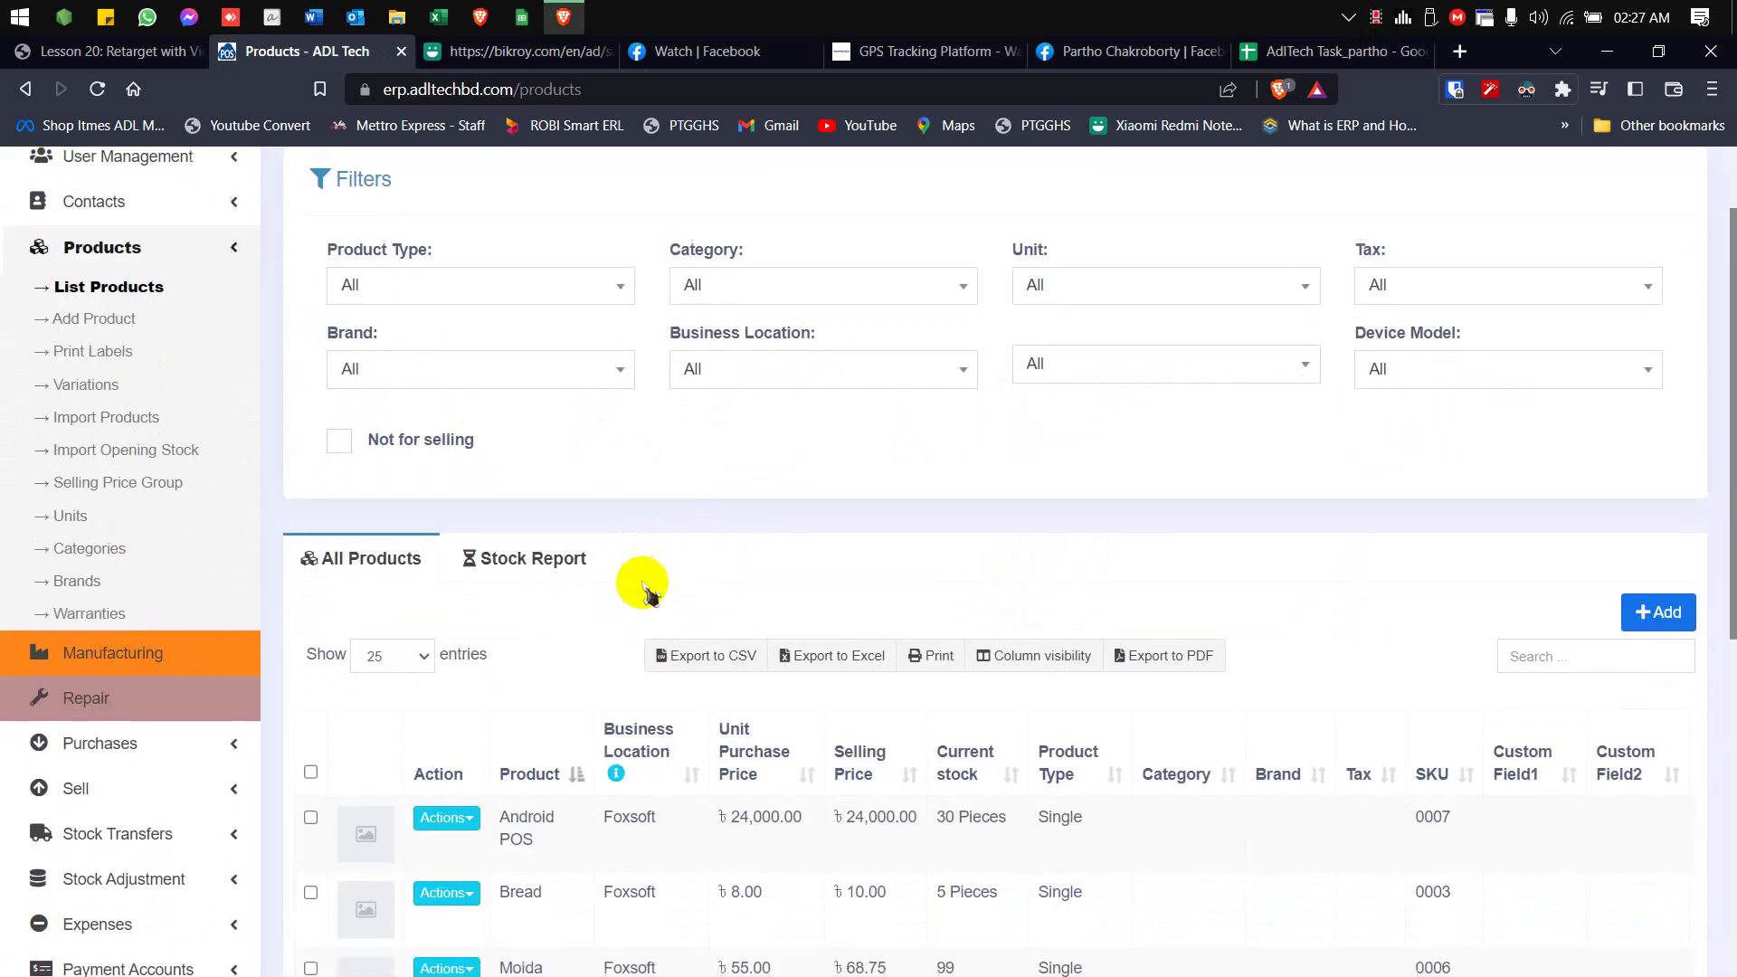
{"action": "scroll", "coordinate": [796, 421], "scroll_direction": "up", "scroll_amount": 7}
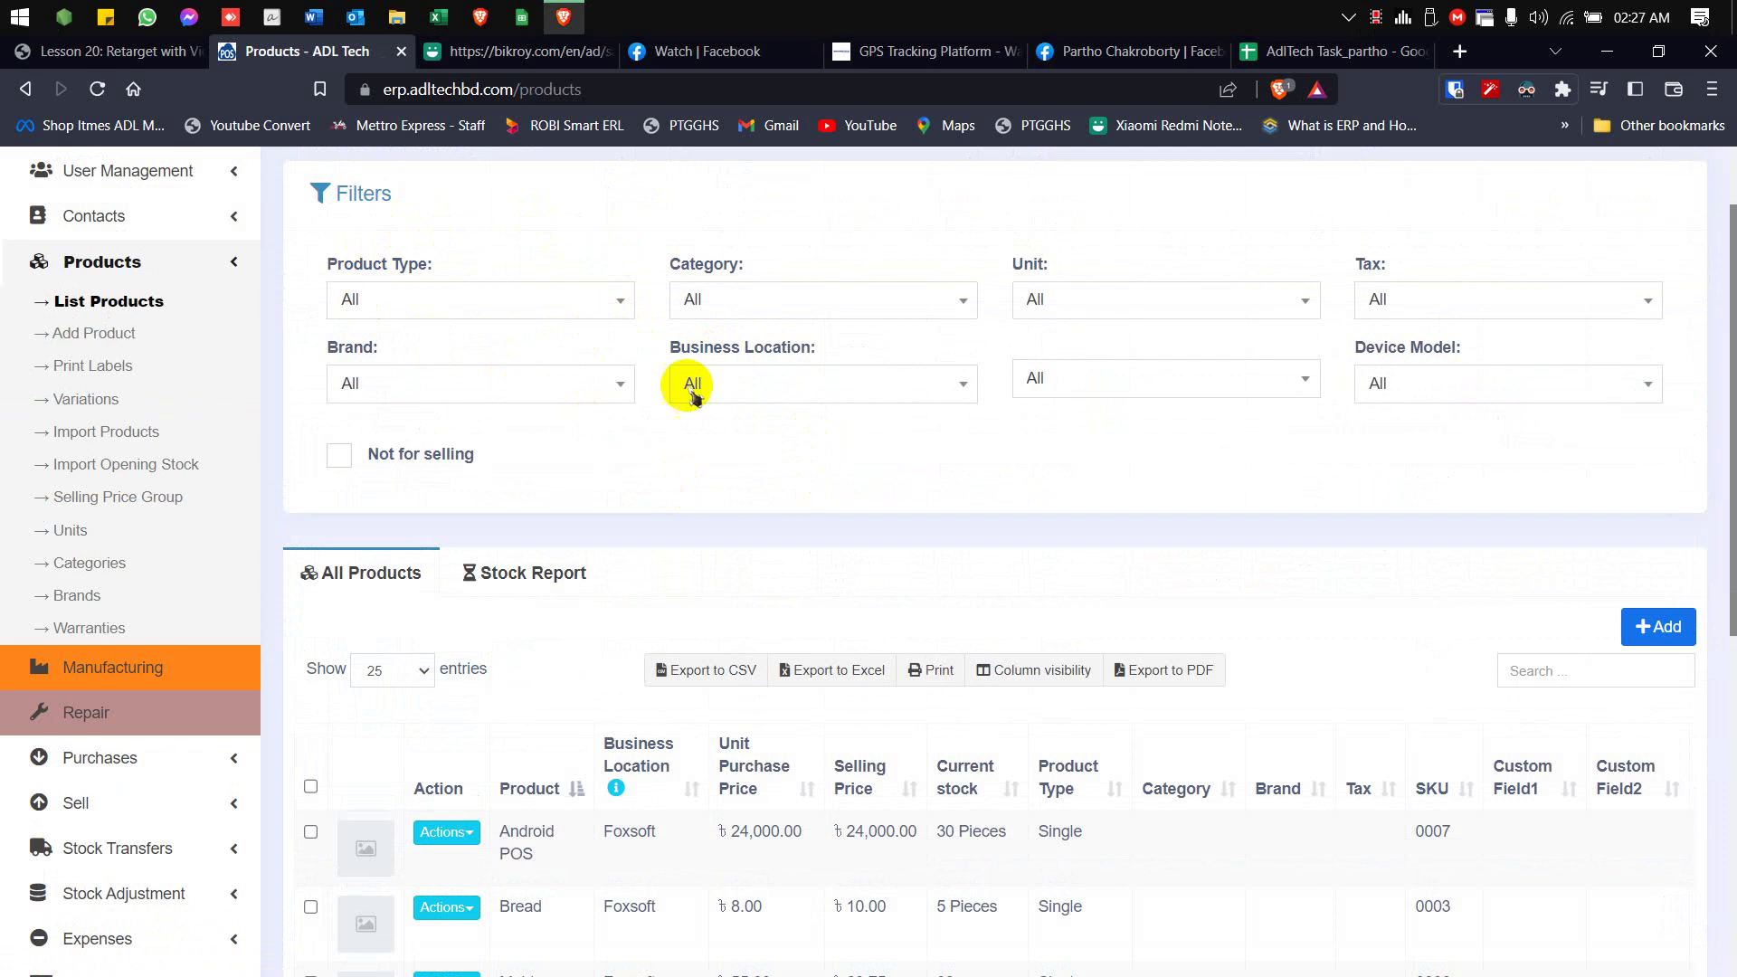
{"action": "left_click", "coordinate": [480, 310]}
{"action": "left_click", "coordinate": [478, 304]}
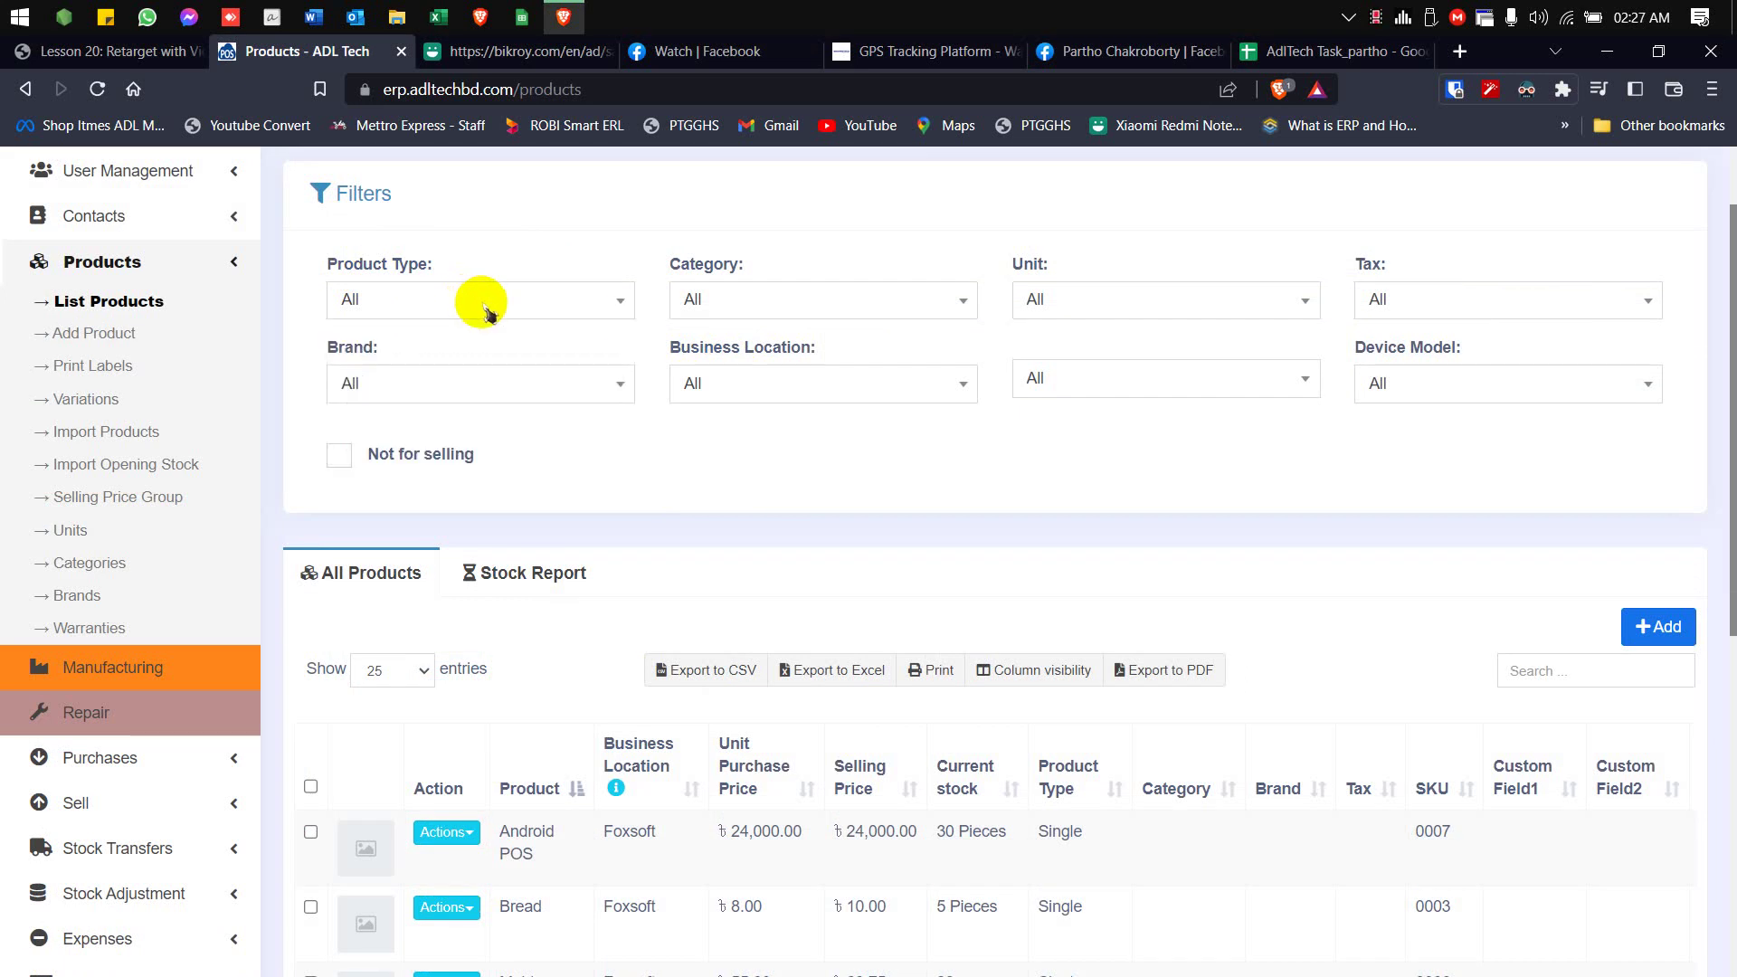
{"action": "left_click", "coordinate": [450, 201]}
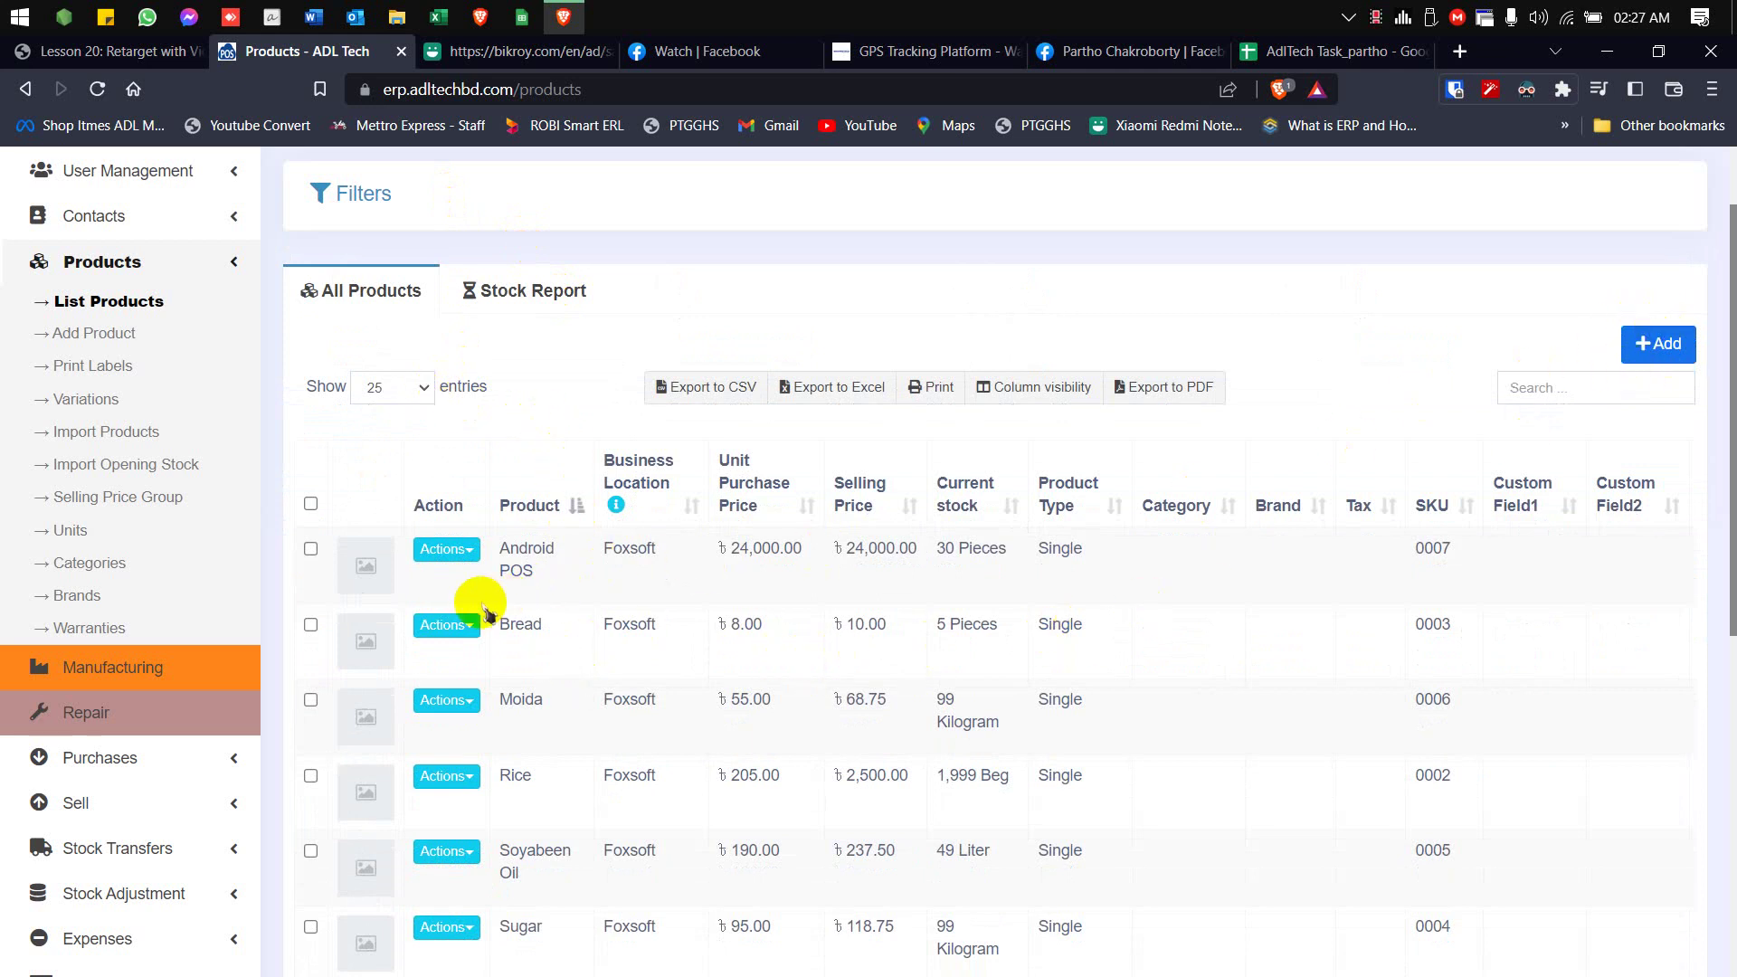
Step: Examine the actions available for the Android POS product and the column visibility options of the product table
{"action": "left_click", "coordinate": [464, 553]}
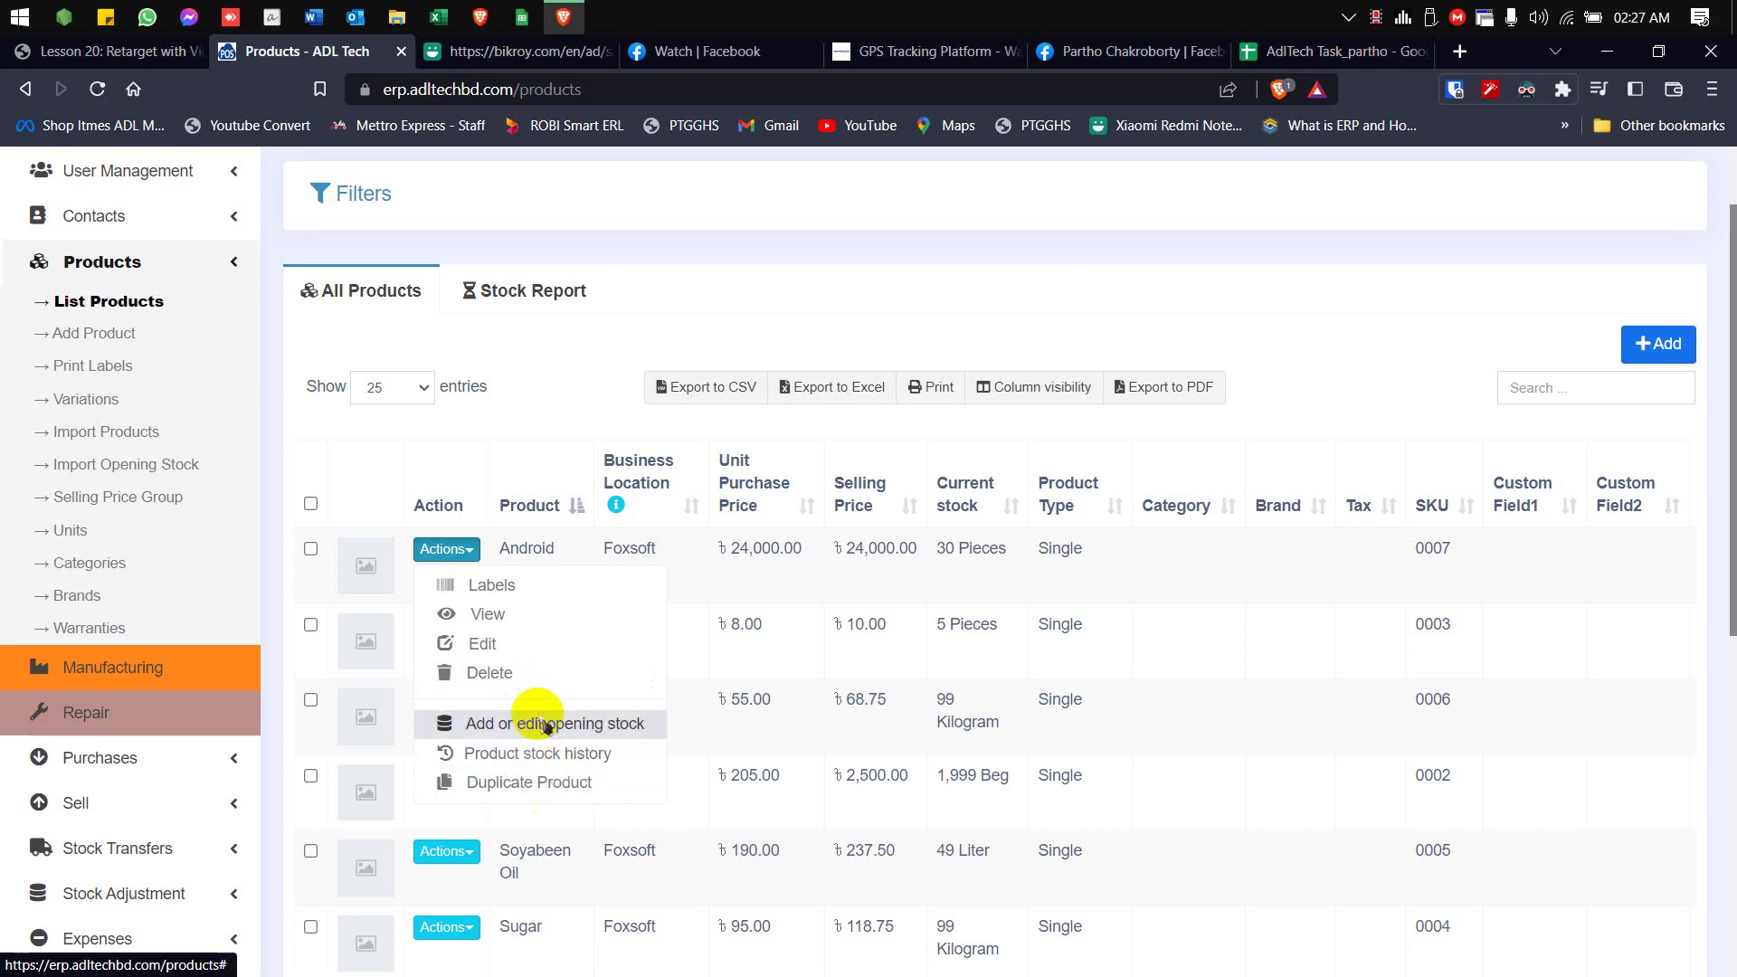
{"action": "left_click", "coordinate": [1396, 389]}
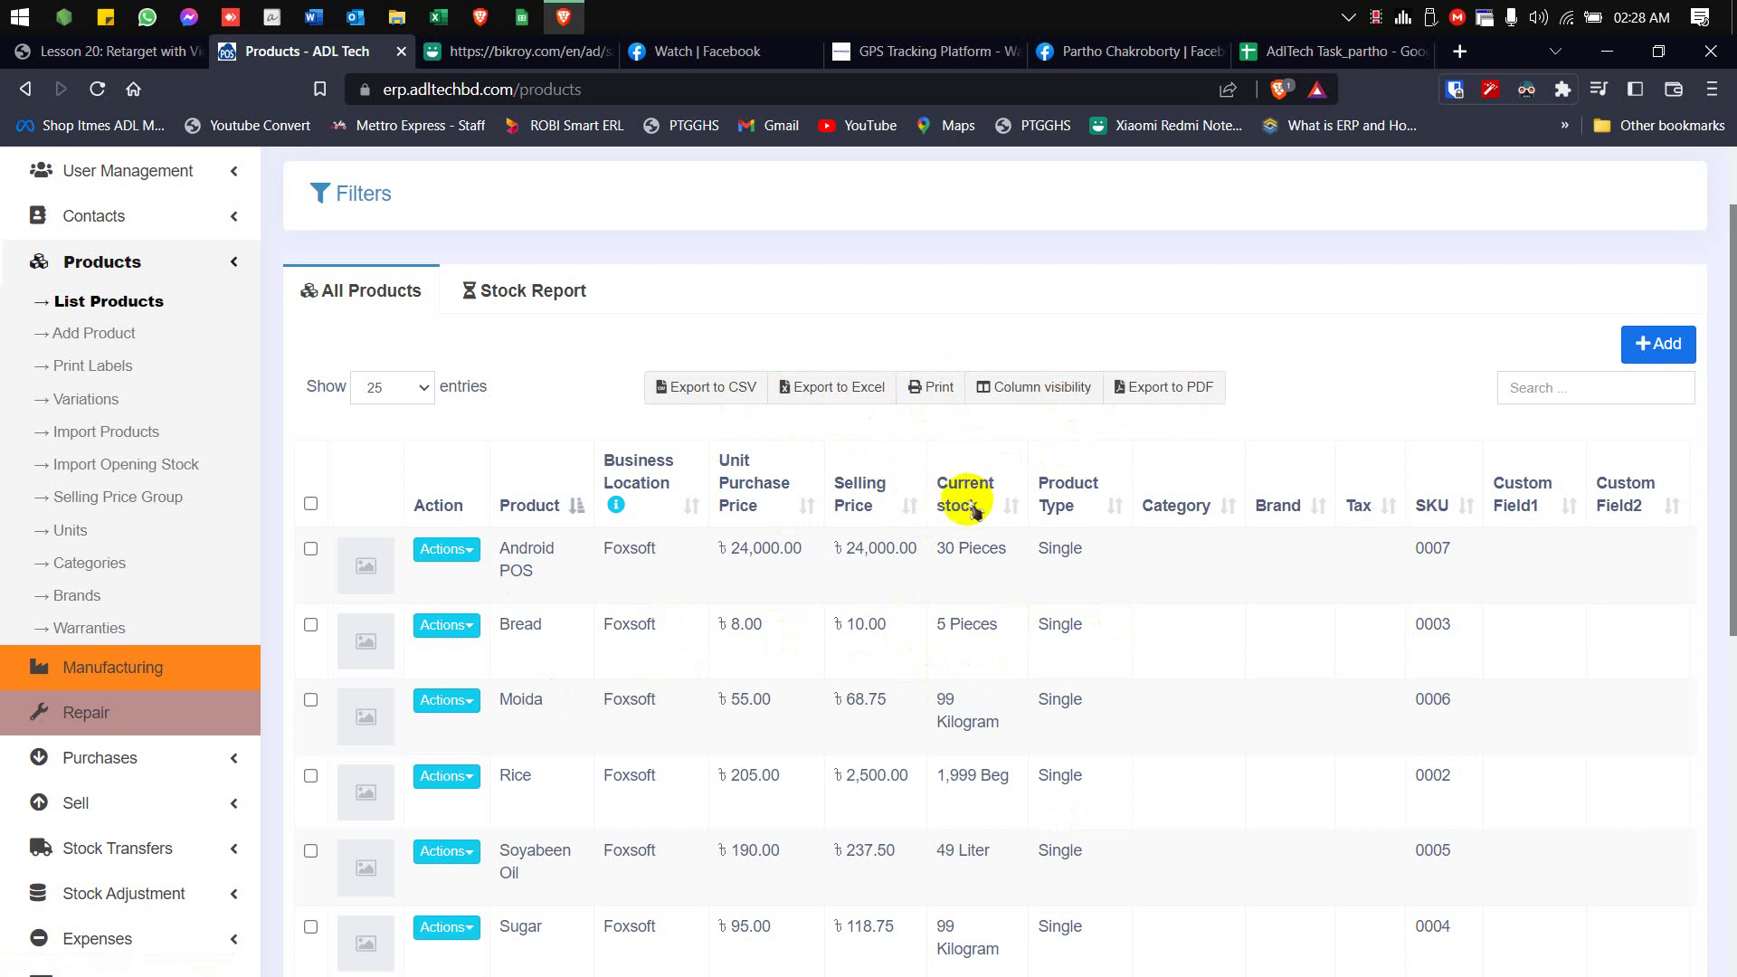
{"action": "left_click", "coordinate": [1031, 388]}
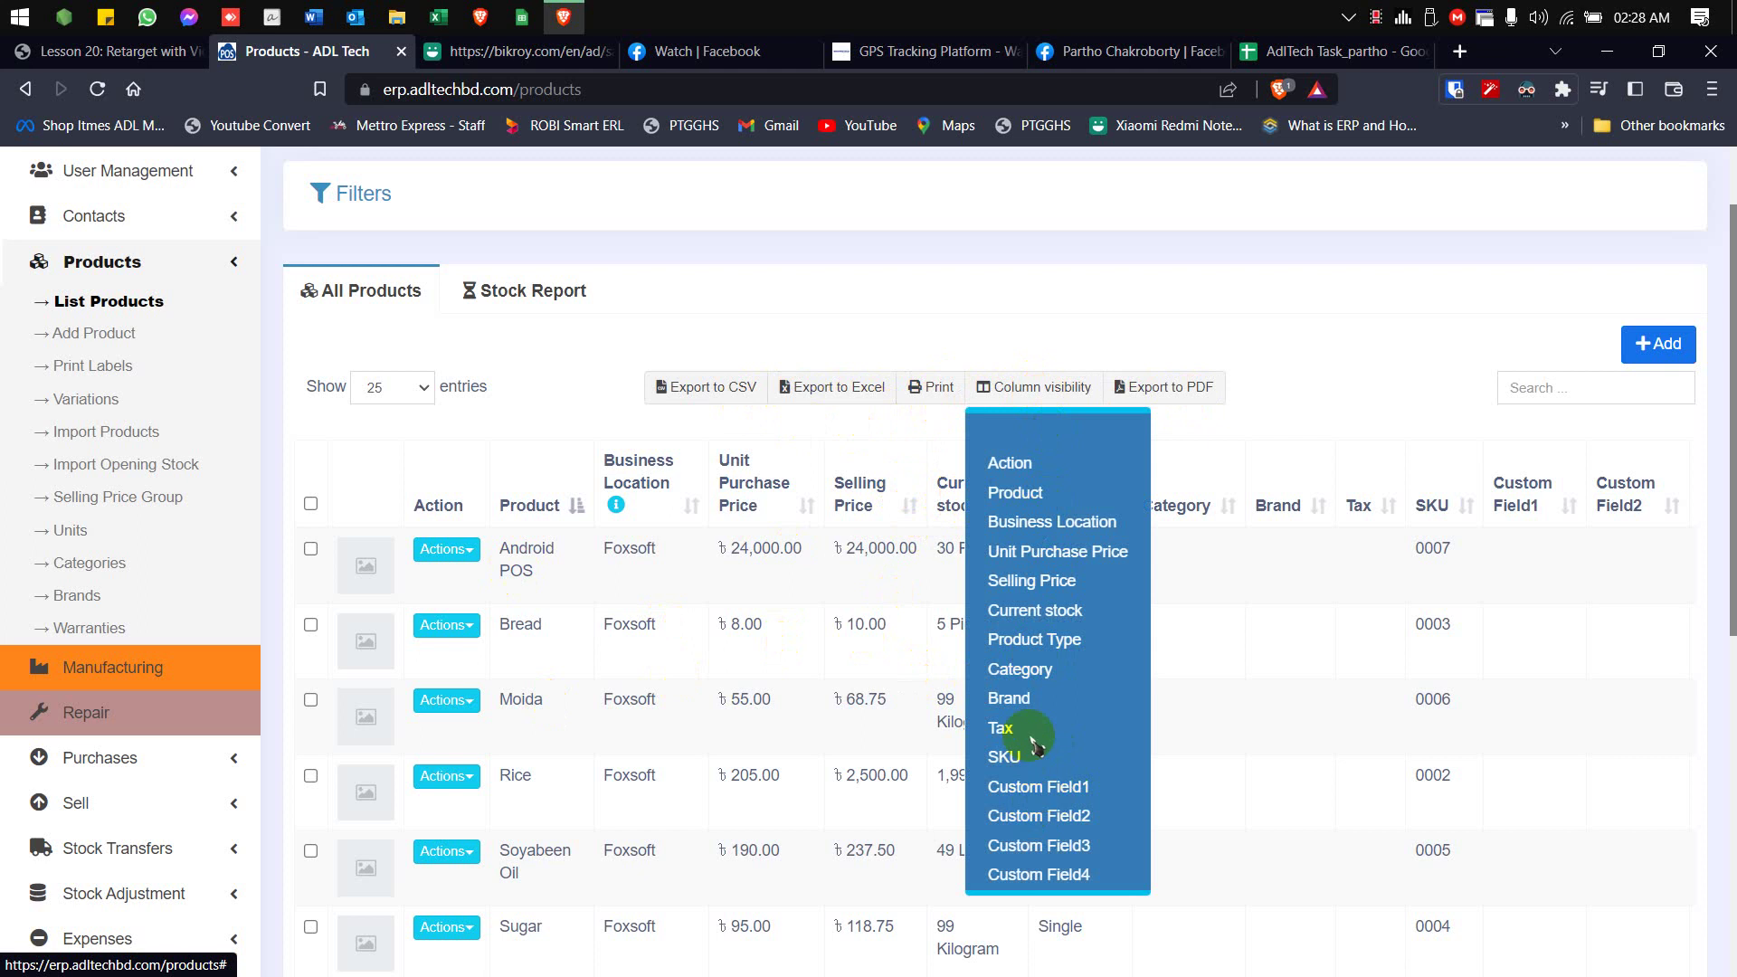
{"action": "left_click", "coordinate": [506, 385]}
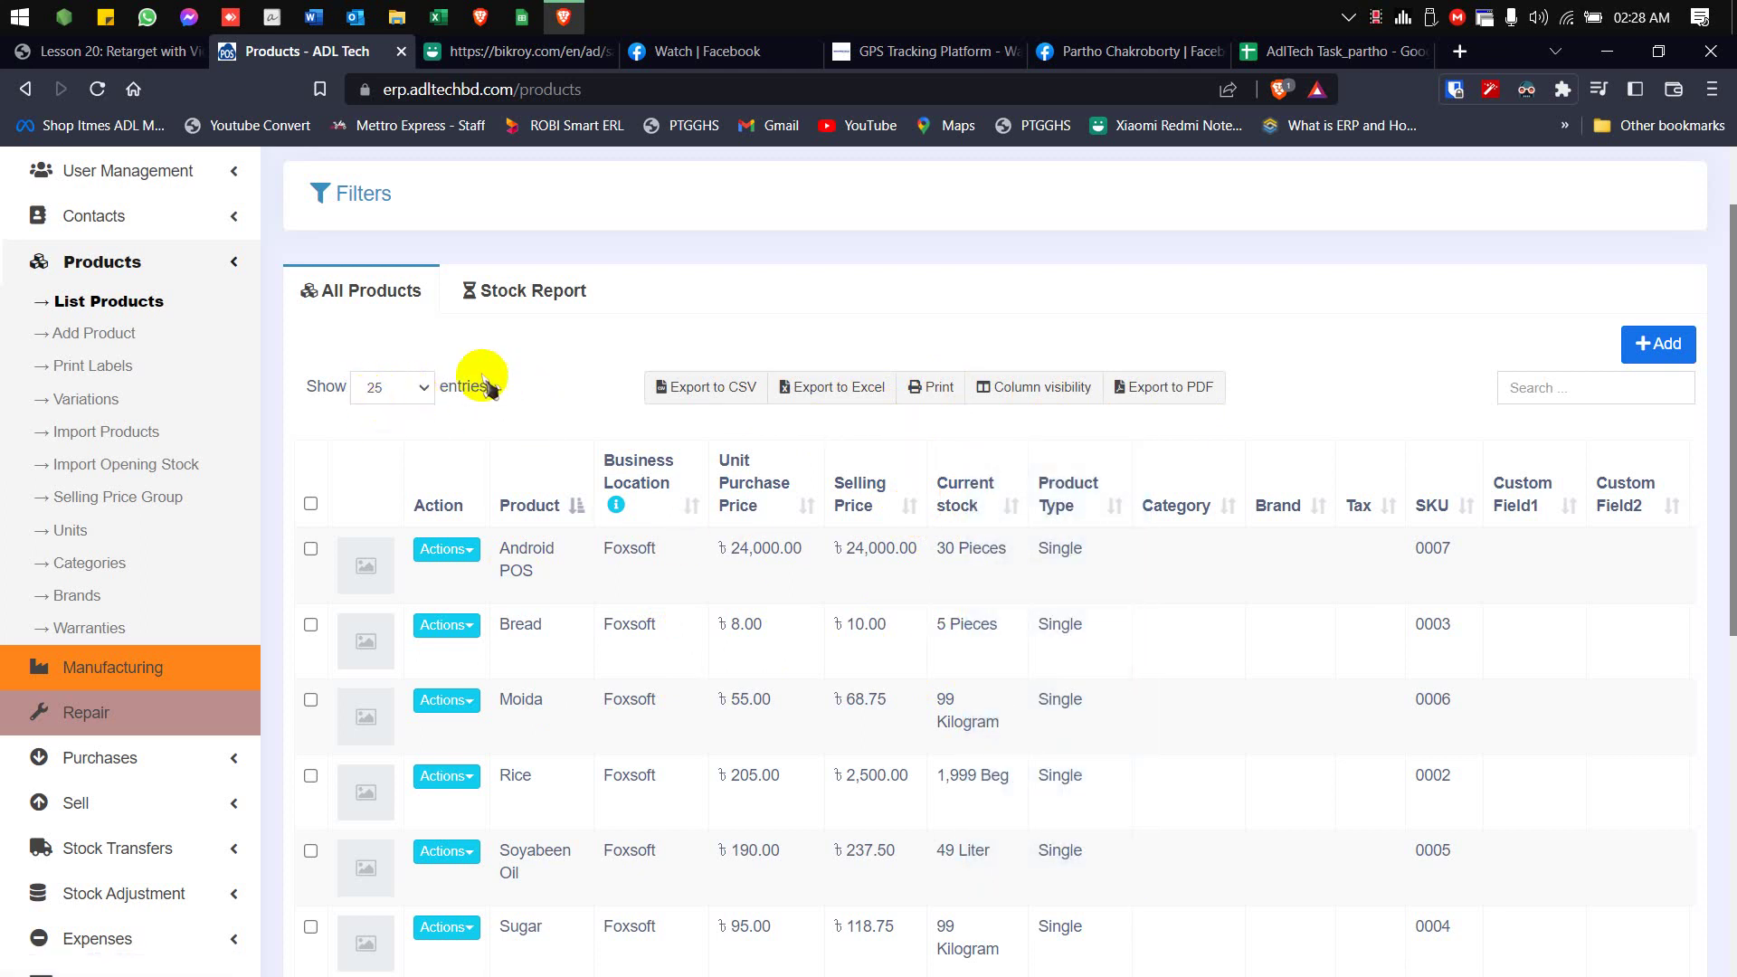
Step: Examine the entries-per-page options and look through the whole product list down to its bulk actions and paging
{"action": "left_click", "coordinate": [430, 395]}
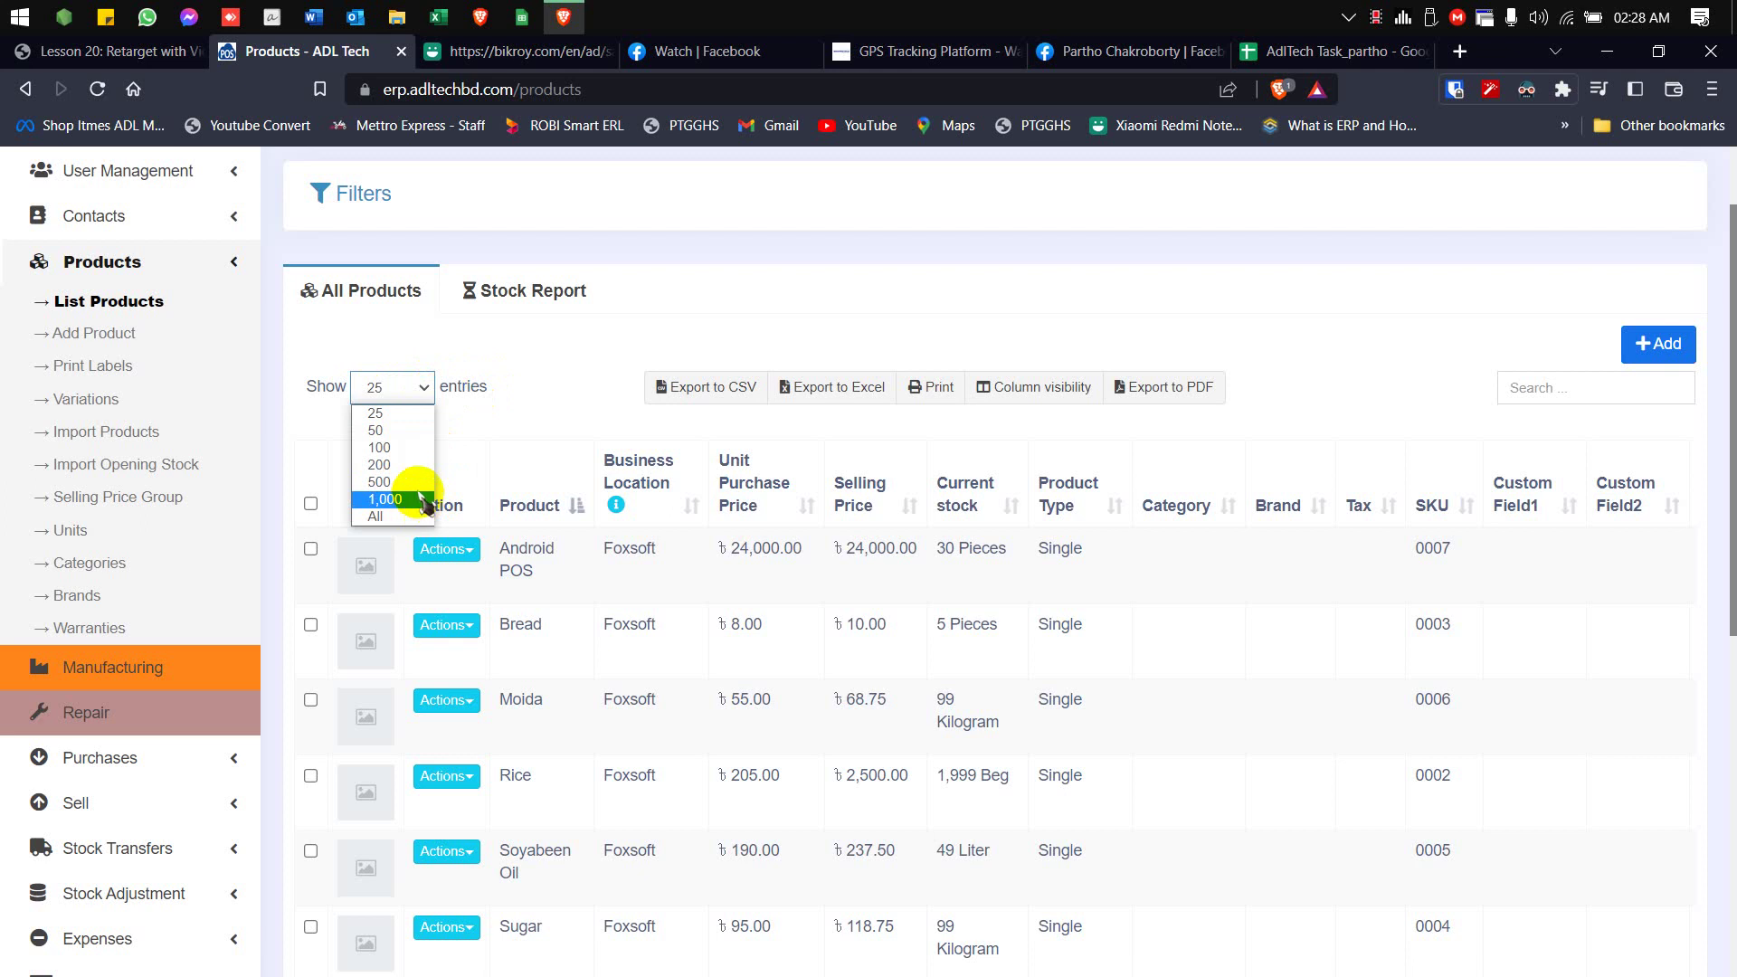
{"action": "scroll", "coordinate": [668, 715], "scroll_direction": "down", "scroll_amount": 6}
{"action": "scroll", "coordinate": [668, 715], "scroll_direction": "up", "scroll_amount": 5}
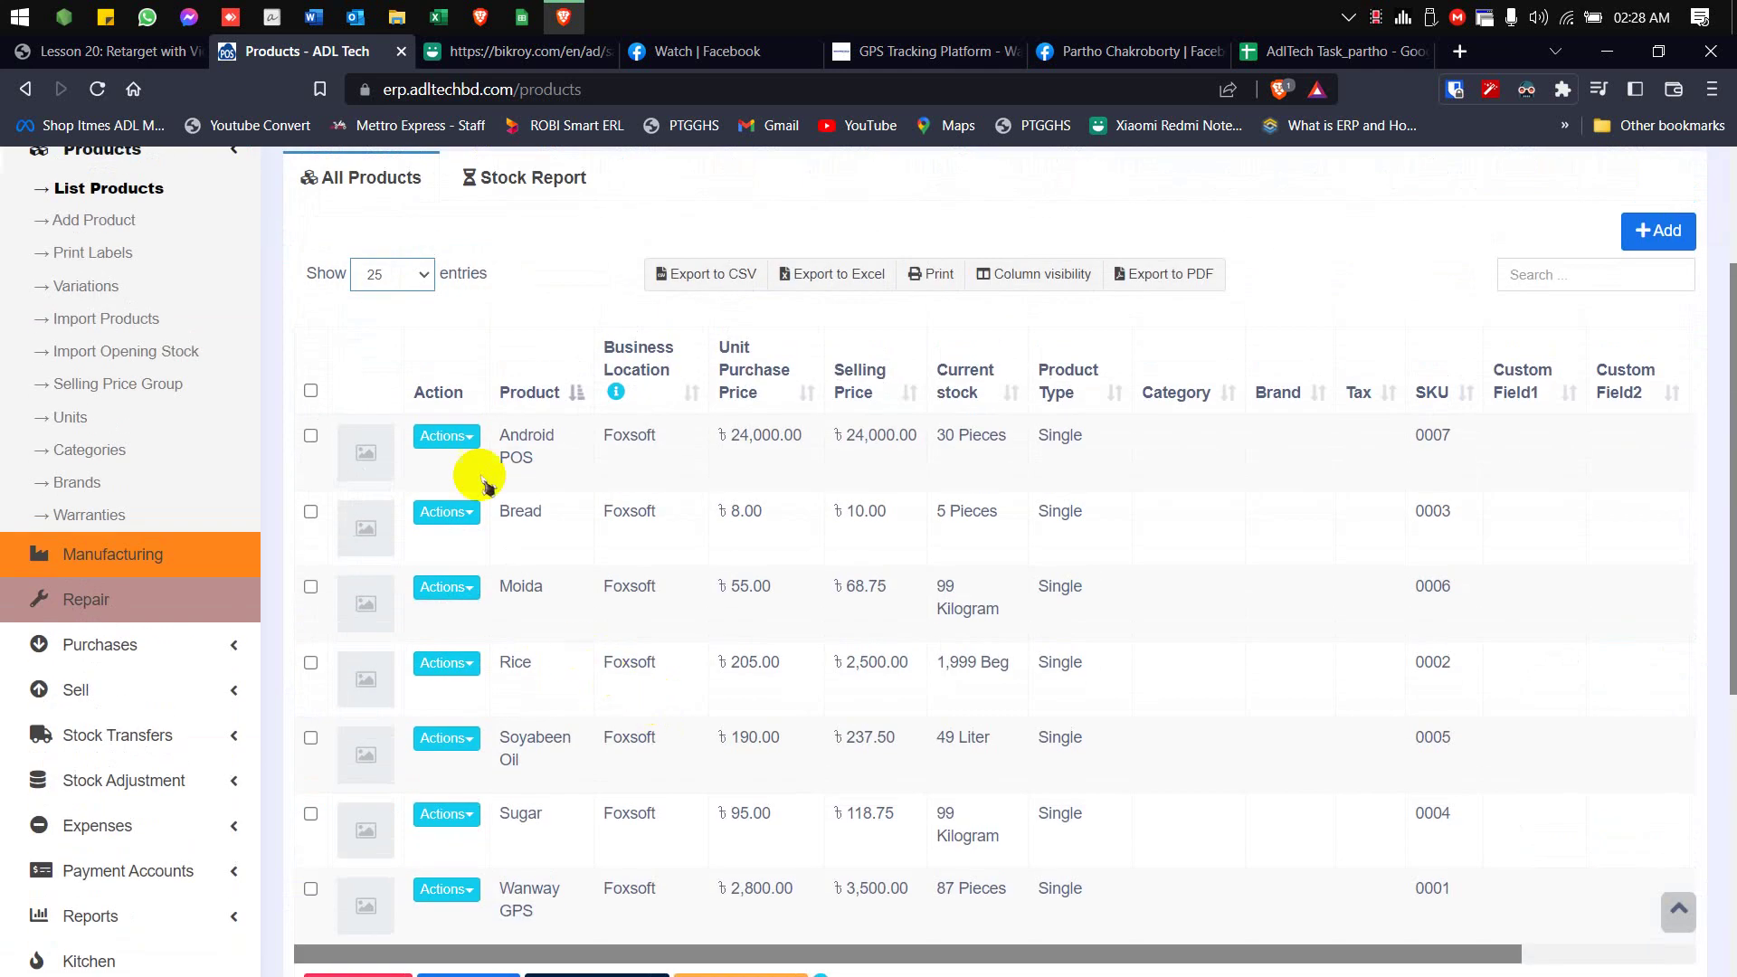
{"action": "left_click", "coordinate": [423, 275]}
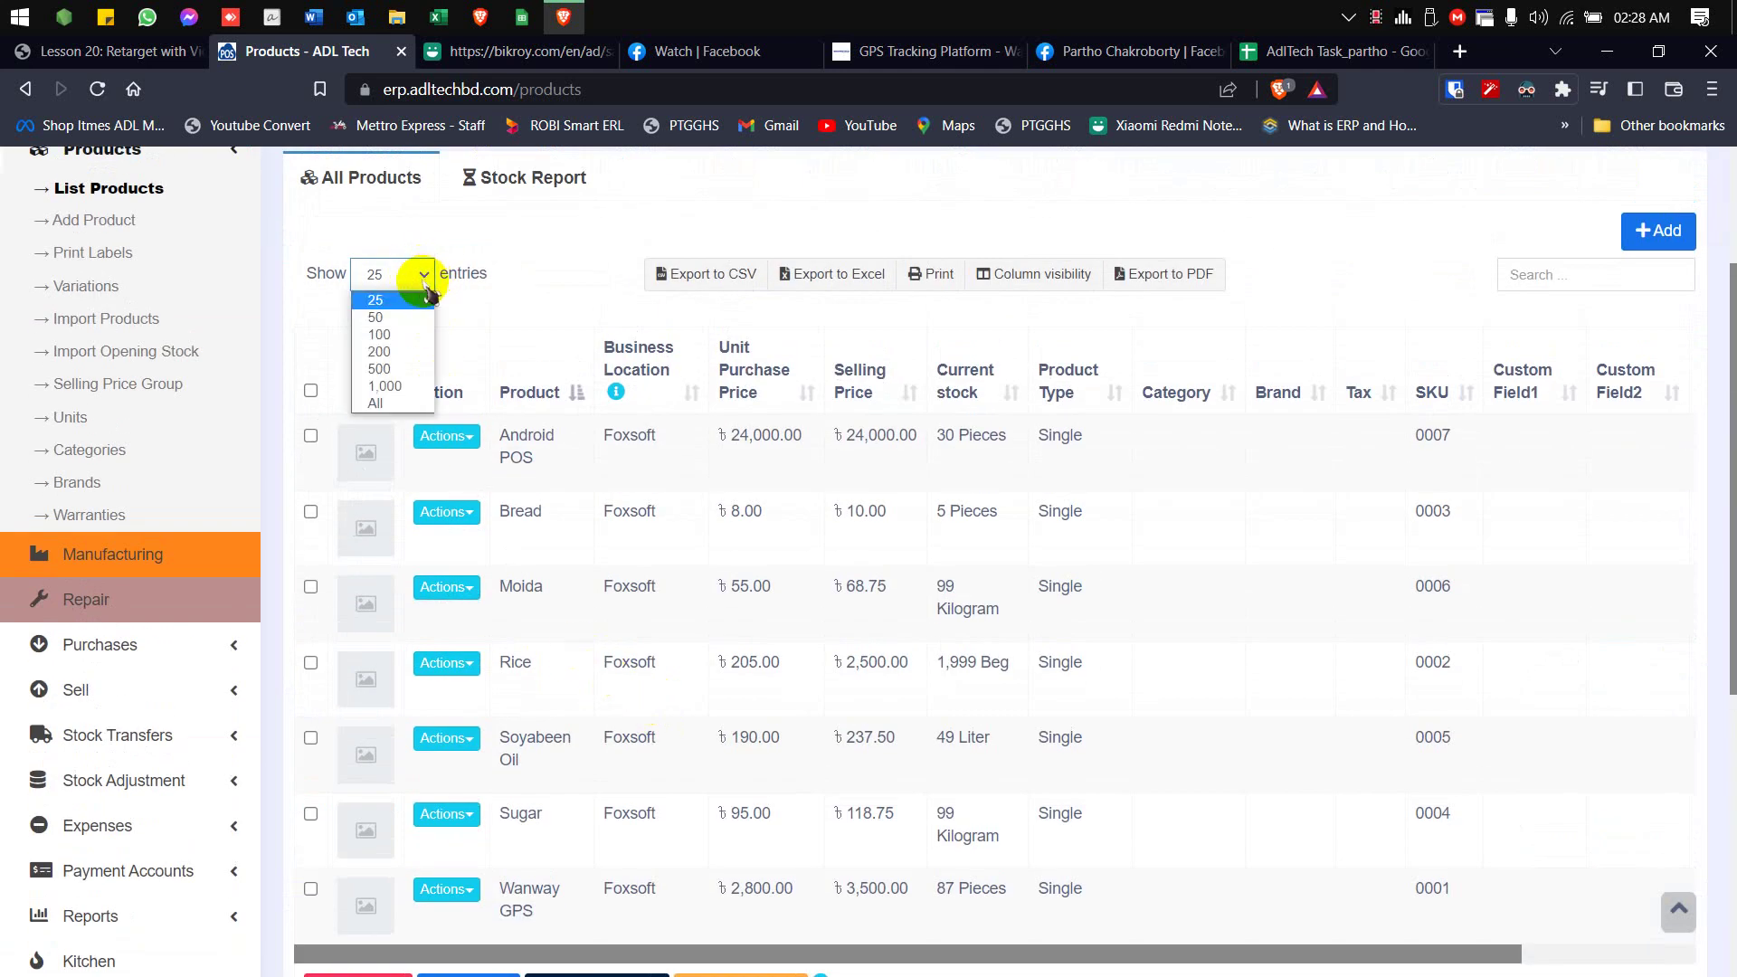
{"action": "scroll", "coordinate": [713, 534], "scroll_direction": "down", "scroll_amount": 3}
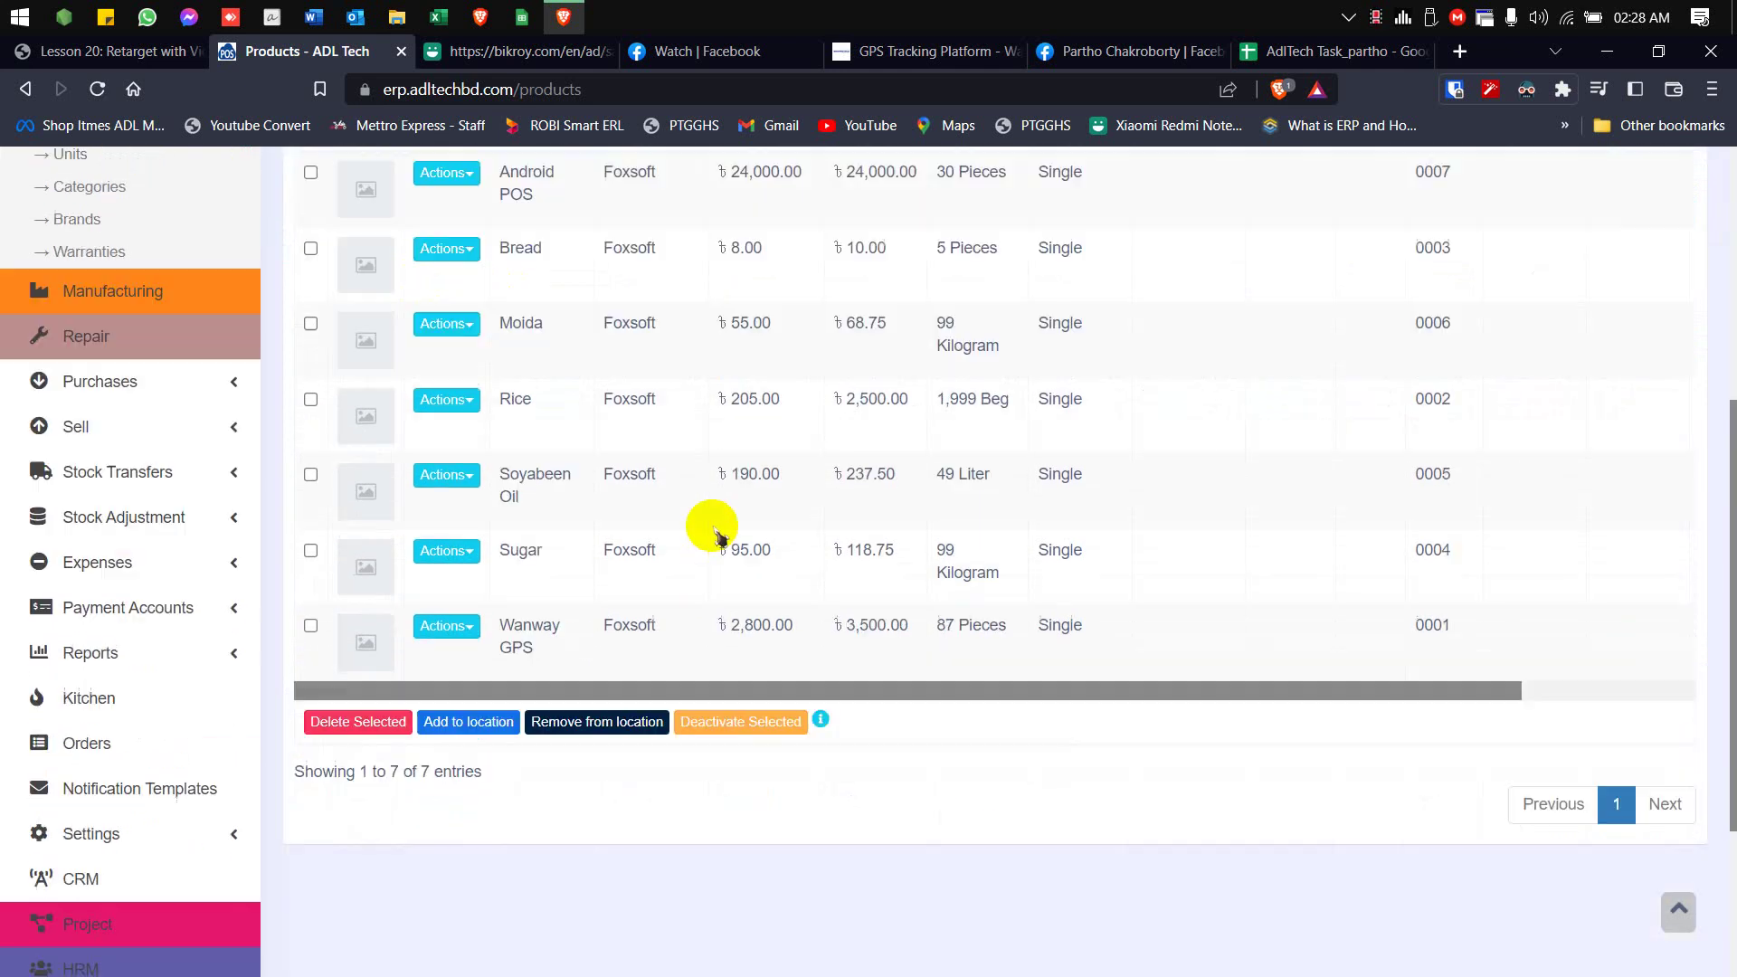
{"action": "scroll", "coordinate": [702, 495], "scroll_direction": "down", "scroll_amount": 2}
{"action": "scroll", "coordinate": [707, 499], "scroll_direction": "up", "scroll_amount": 5}
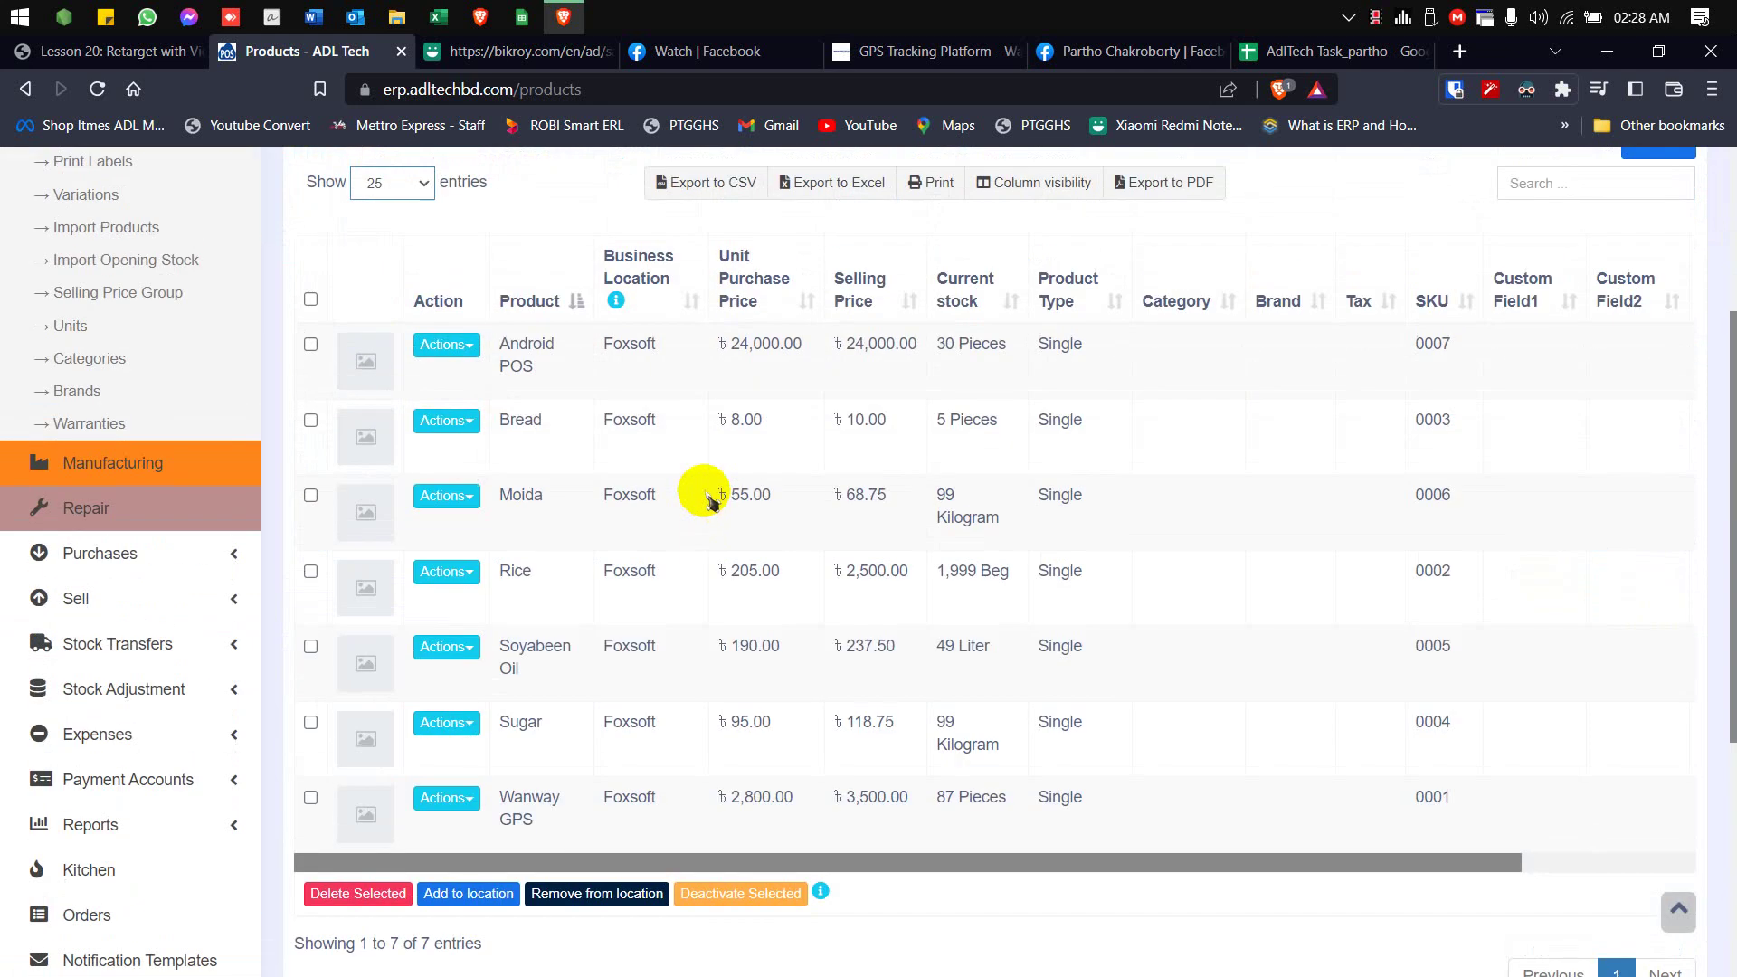
{"action": "scroll", "coordinate": [704, 496], "scroll_direction": "up", "scroll_amount": 4}
{"action": "left_click", "coordinate": [403, 499]}
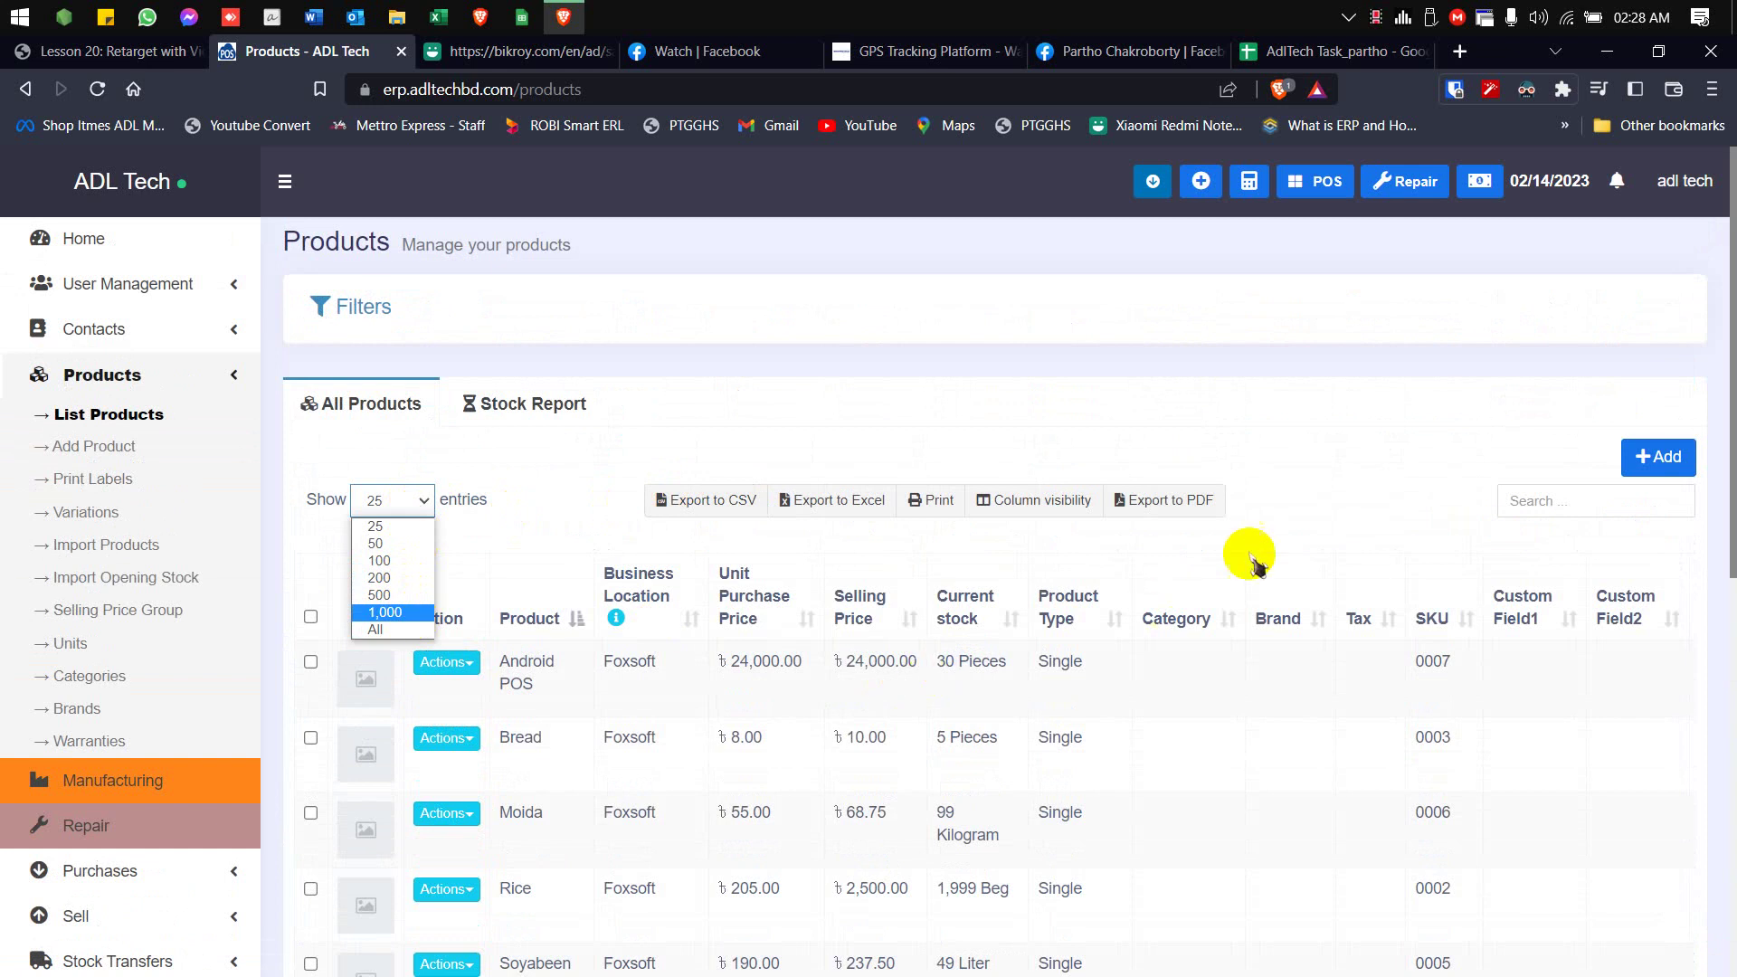
{"action": "left_click", "coordinate": [1283, 486]}
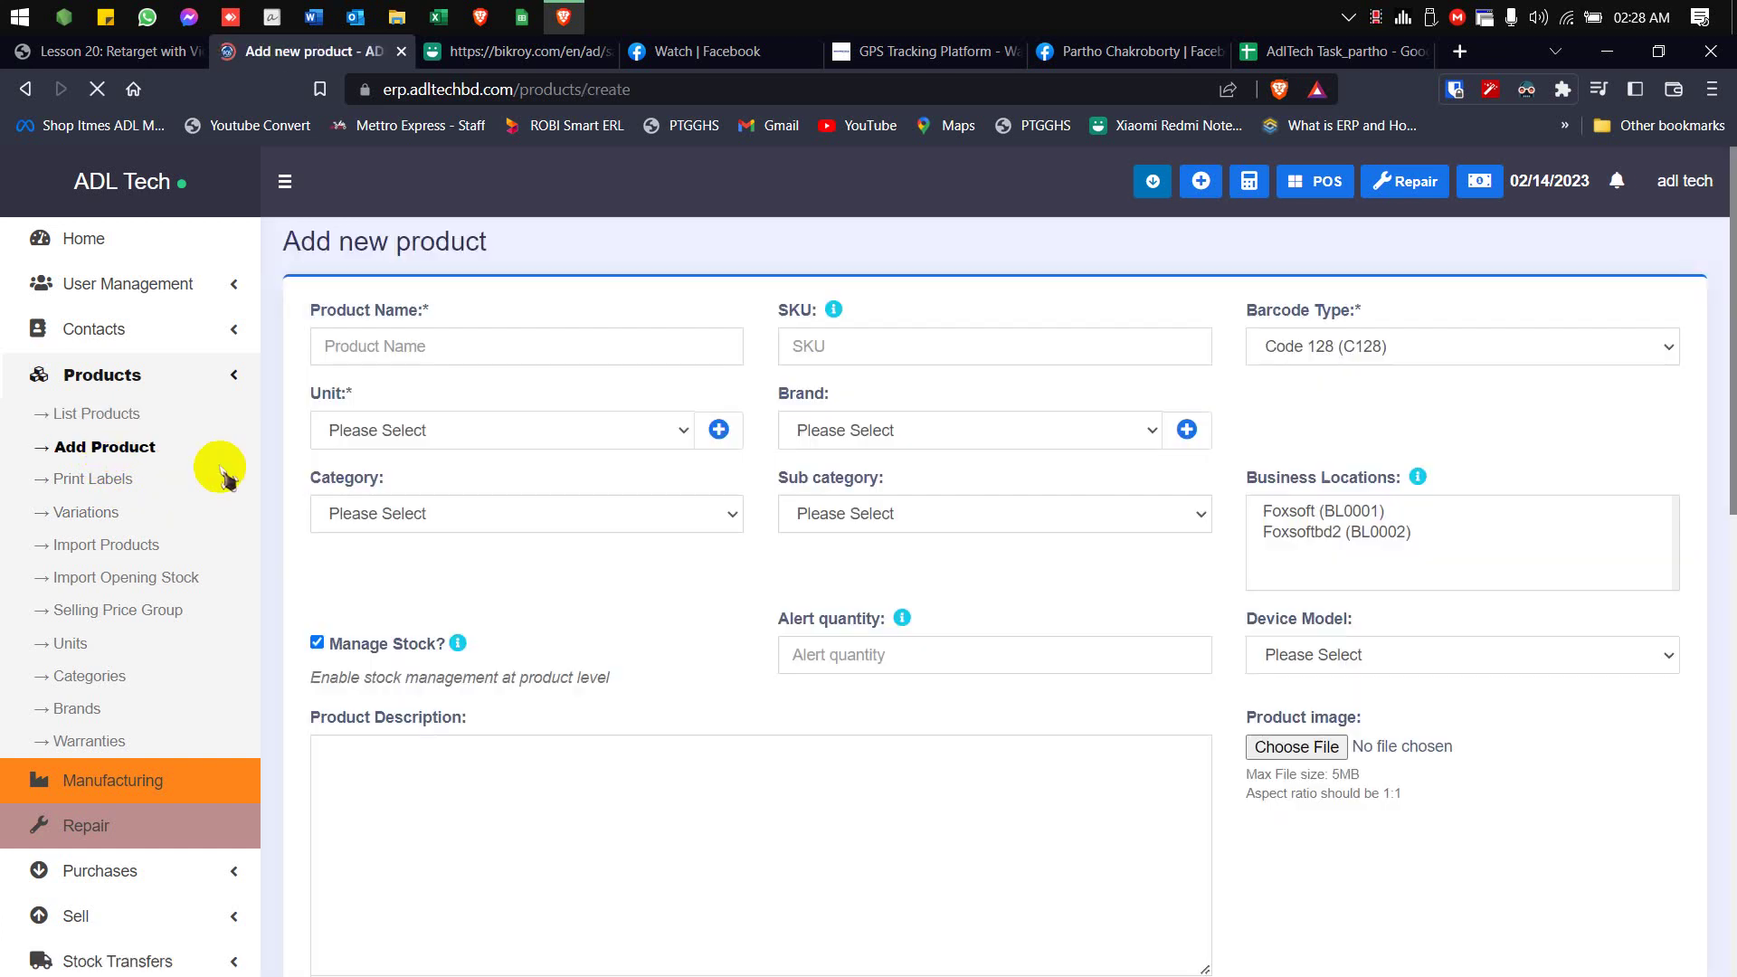
Step: Name the new product Teer Soyabin Oil and set its unit to Liter (L)
{"action": "left_click", "coordinate": [496, 355]}
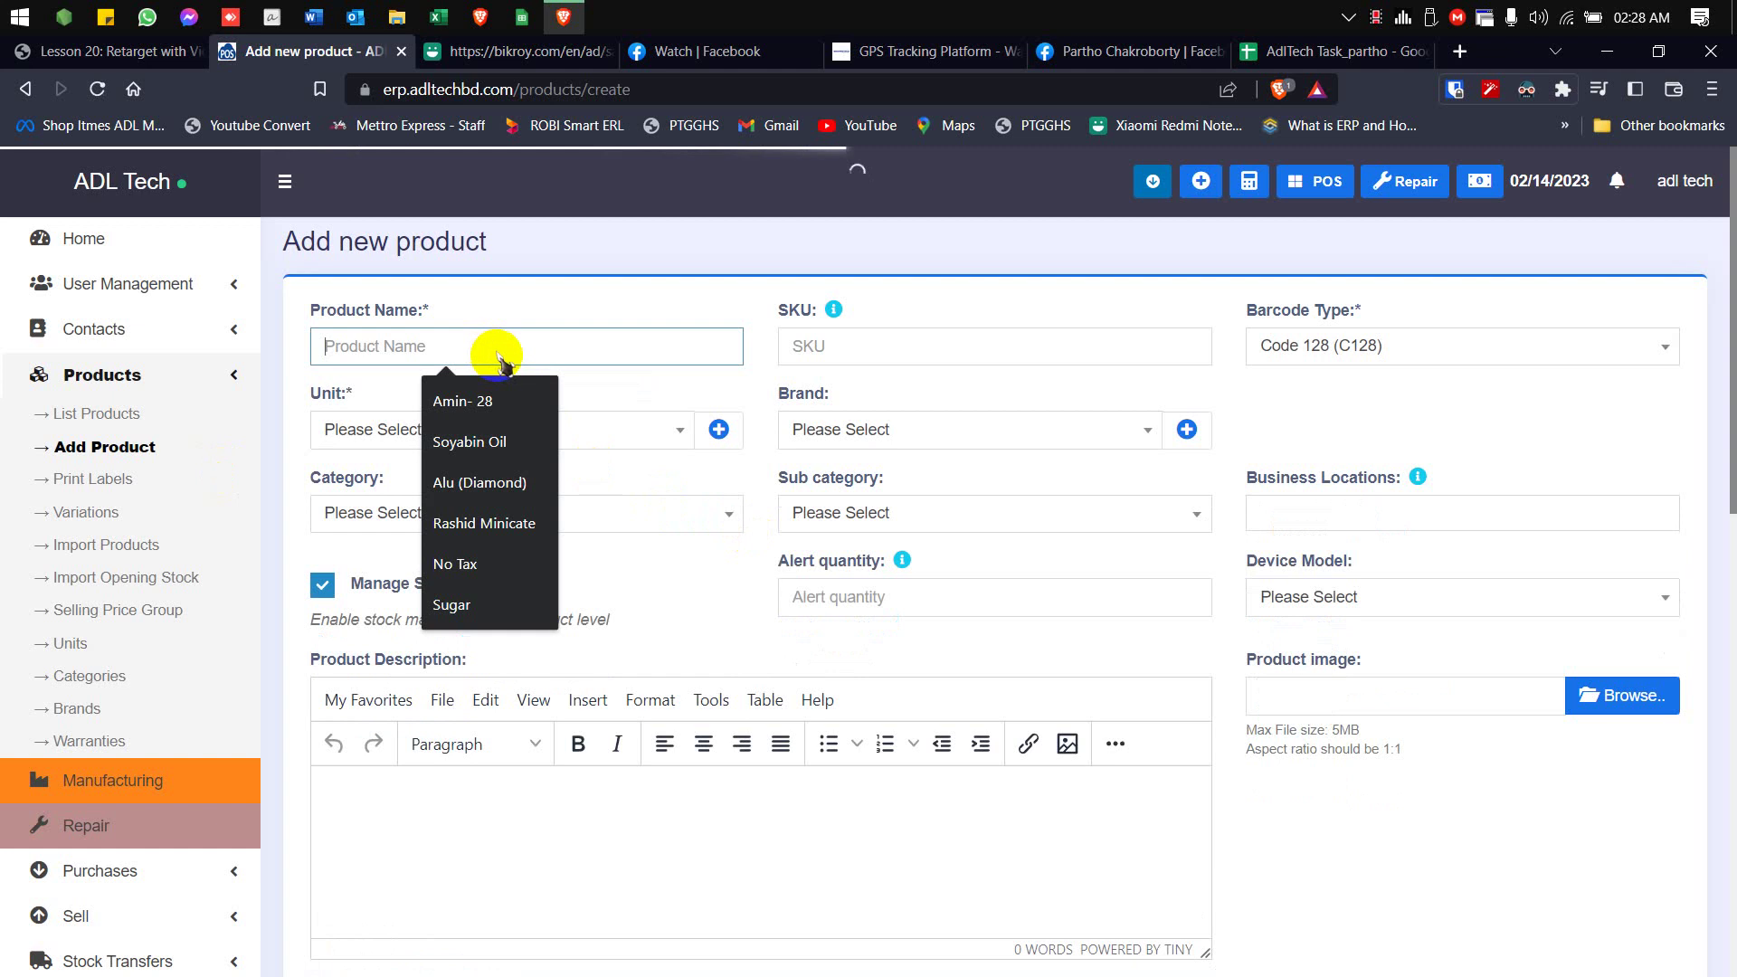
{"action": "left_click", "coordinate": [497, 446]}
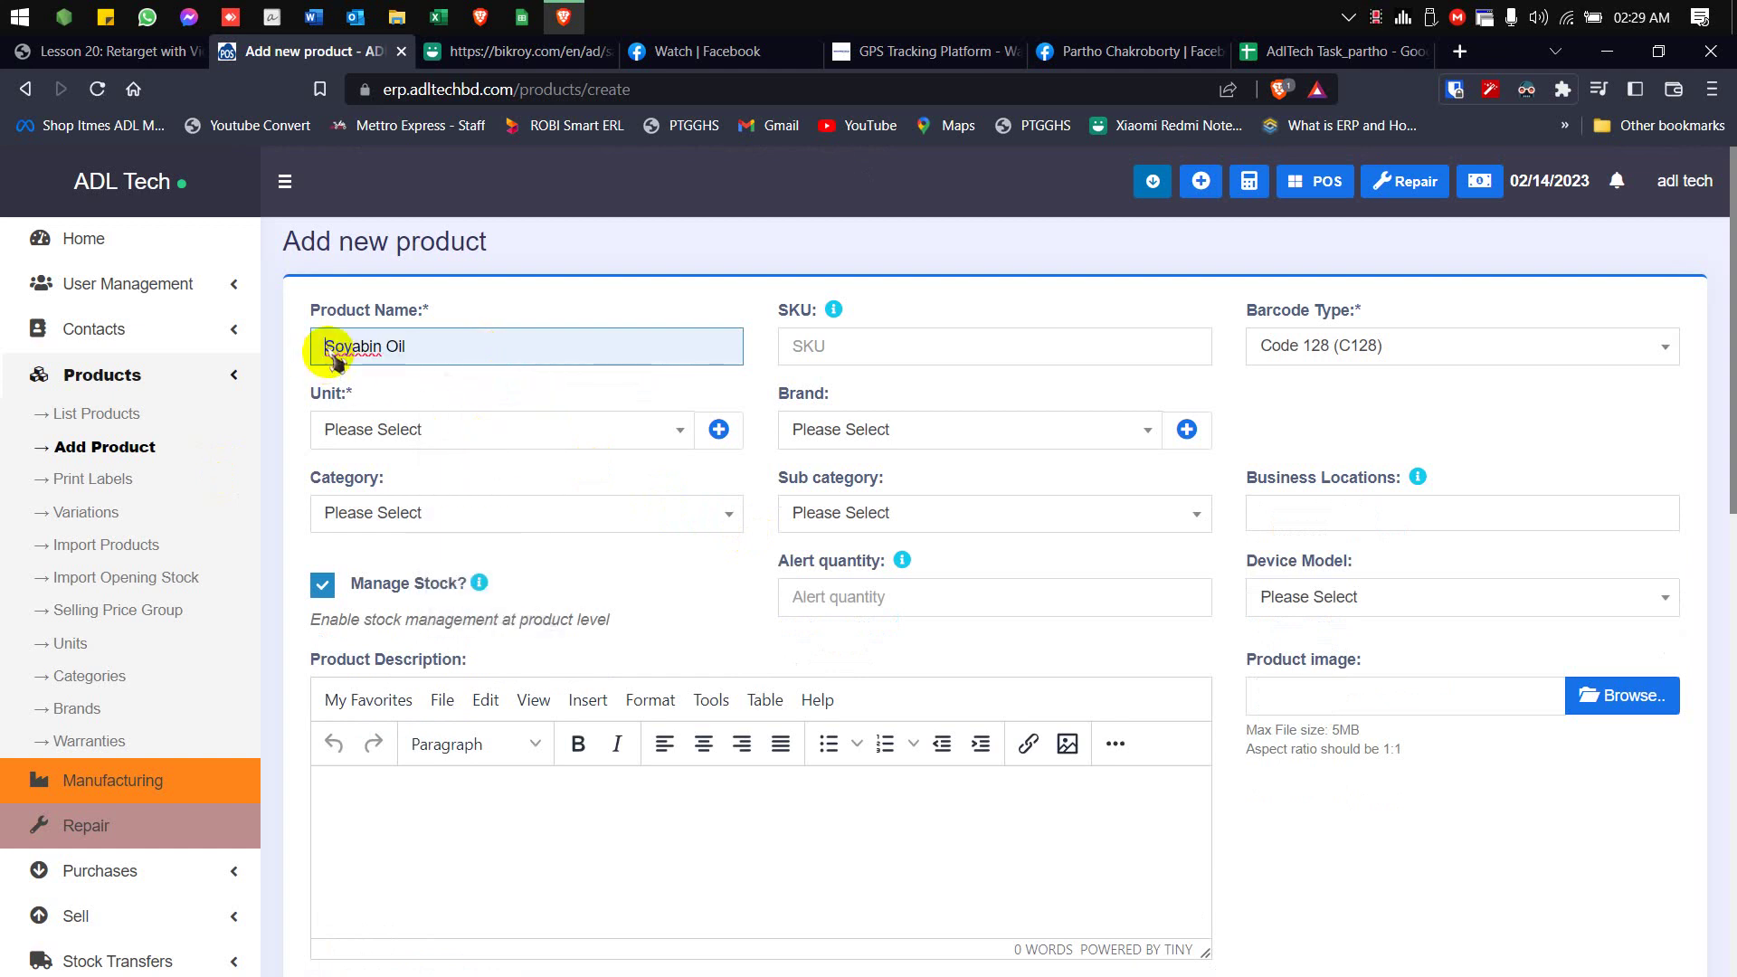
{"action": "type", "text": "Teer"}
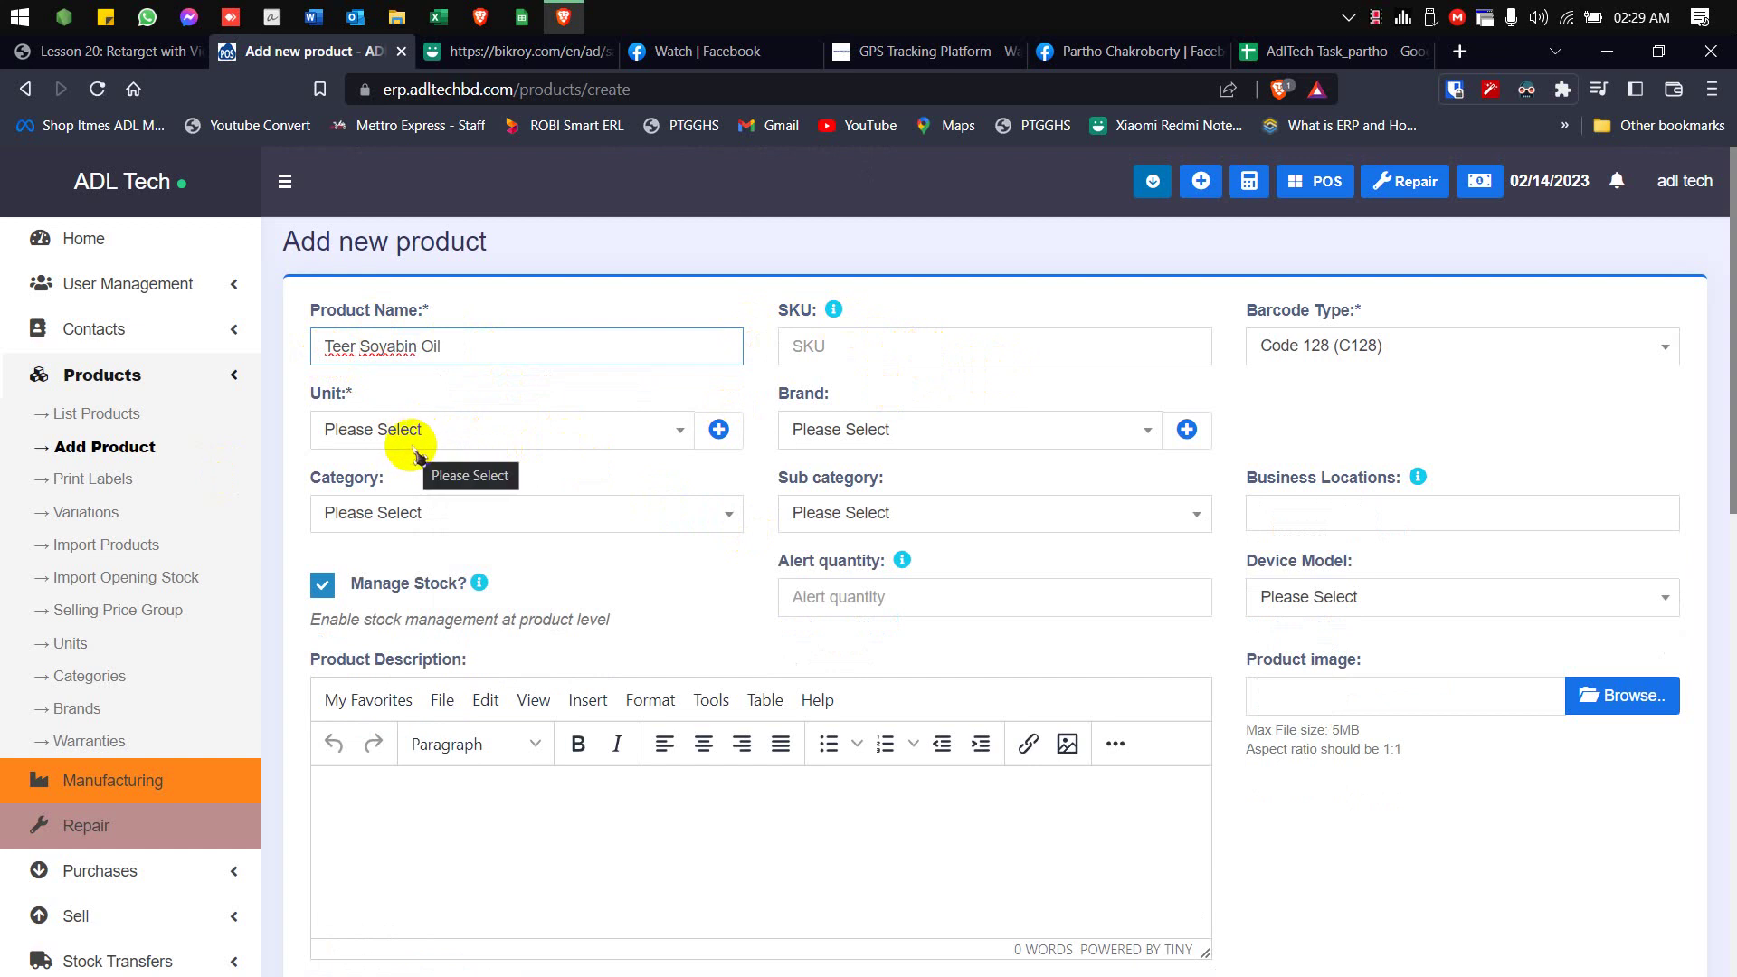
{"action": "left_click", "coordinate": [460, 443]}
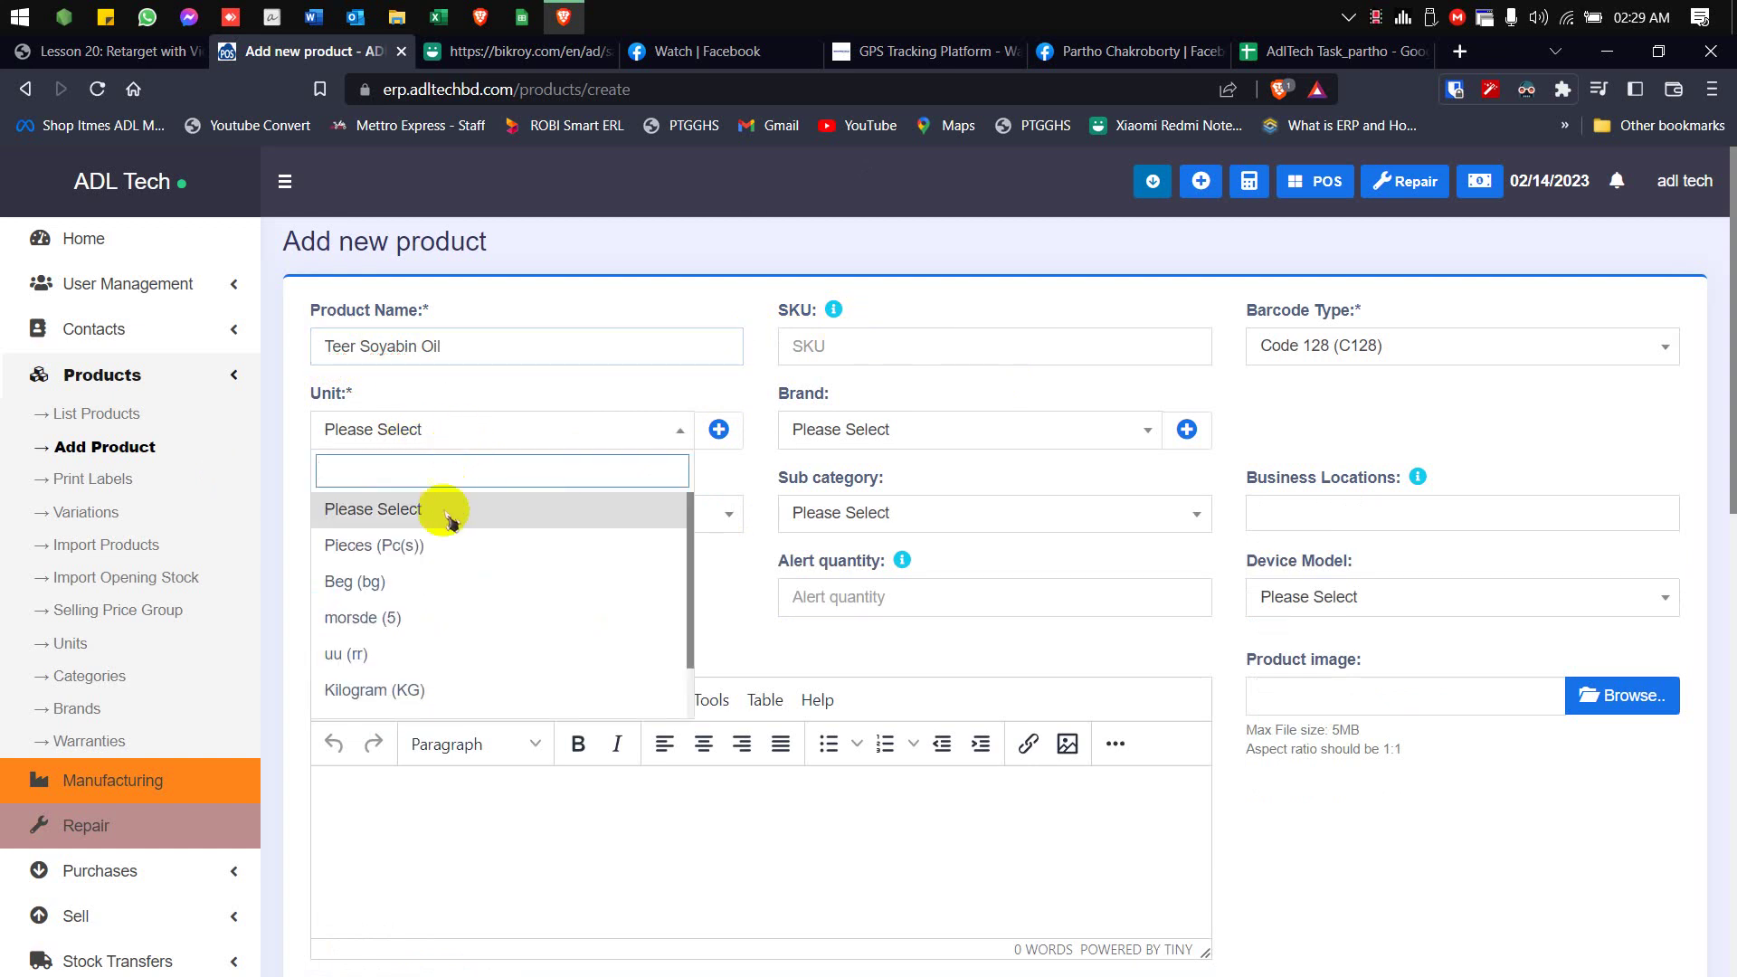
{"action": "scroll", "coordinate": [421, 663], "scroll_direction": "down", "scroll_amount": 1}
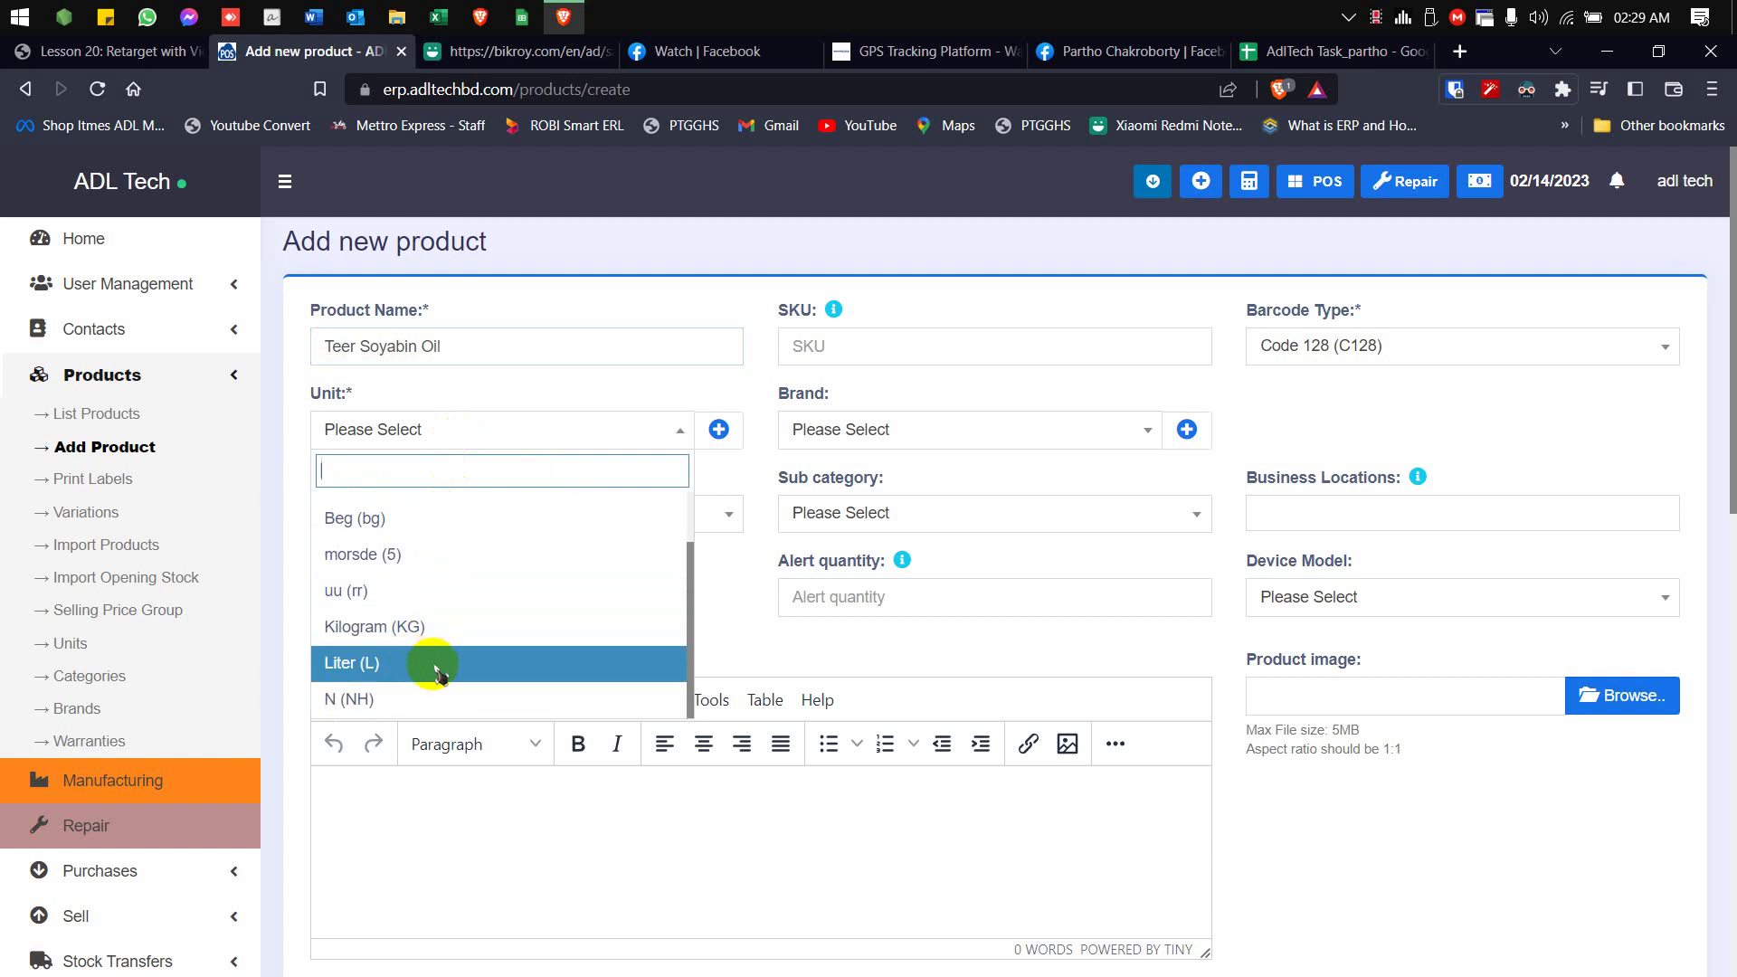
{"action": "left_click", "coordinate": [435, 666]}
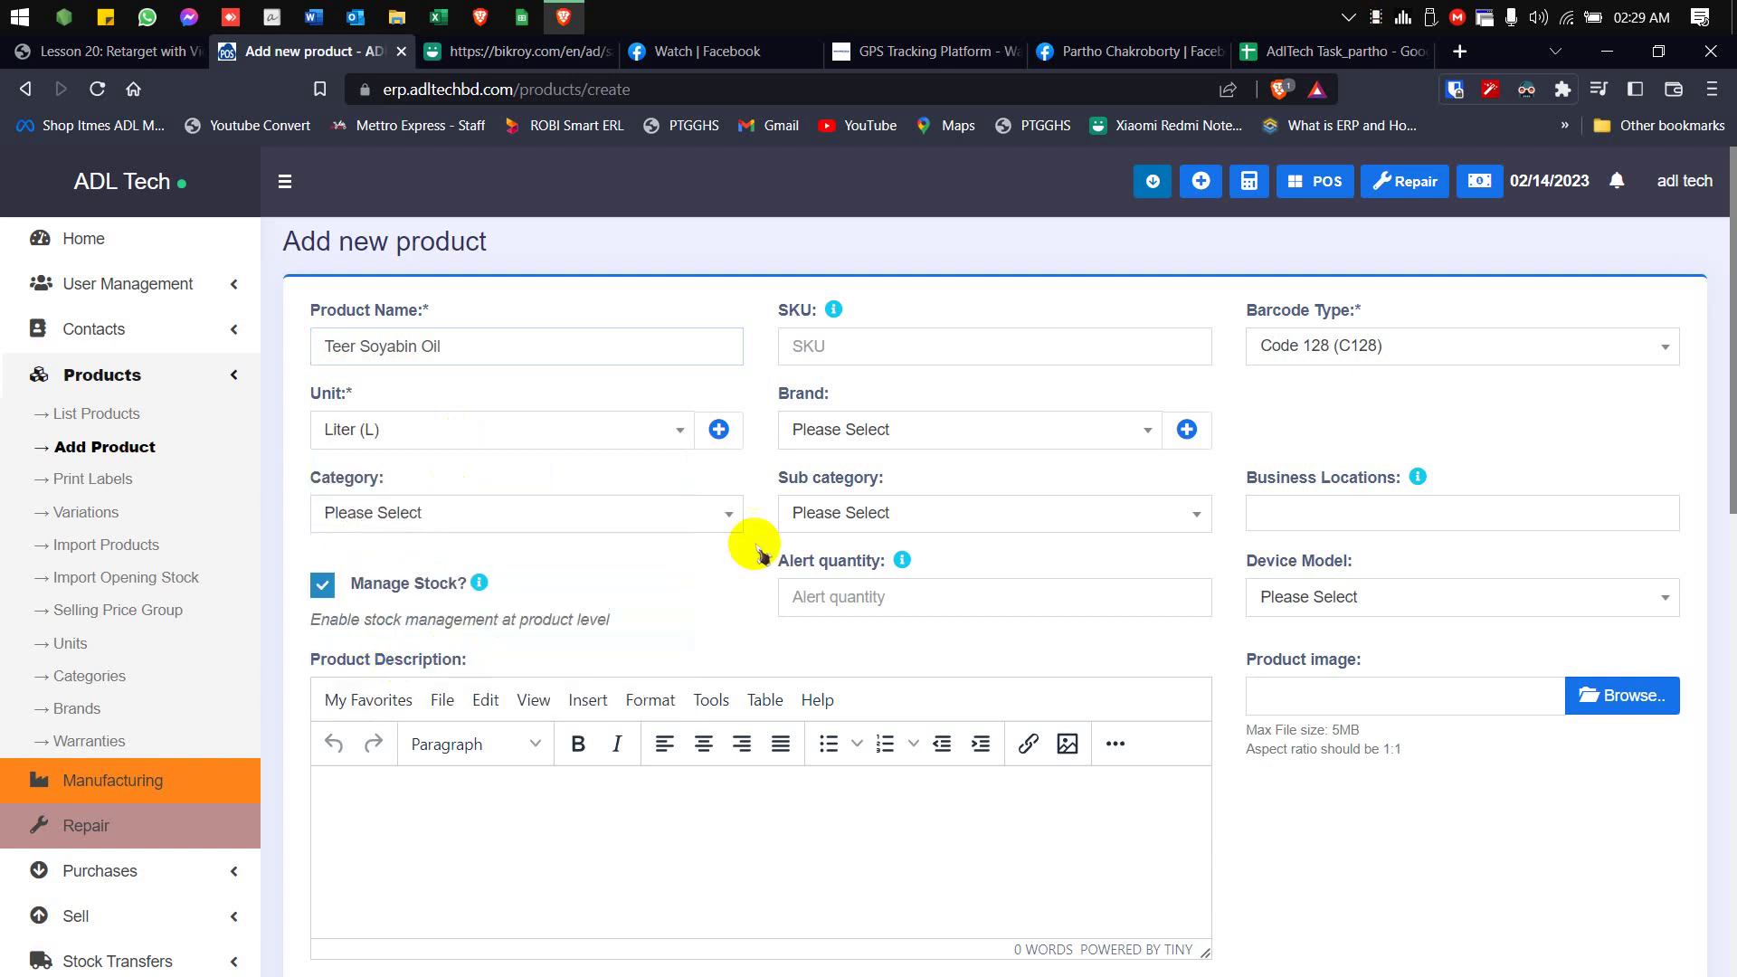
{"action": "left_click", "coordinate": [941, 443]}
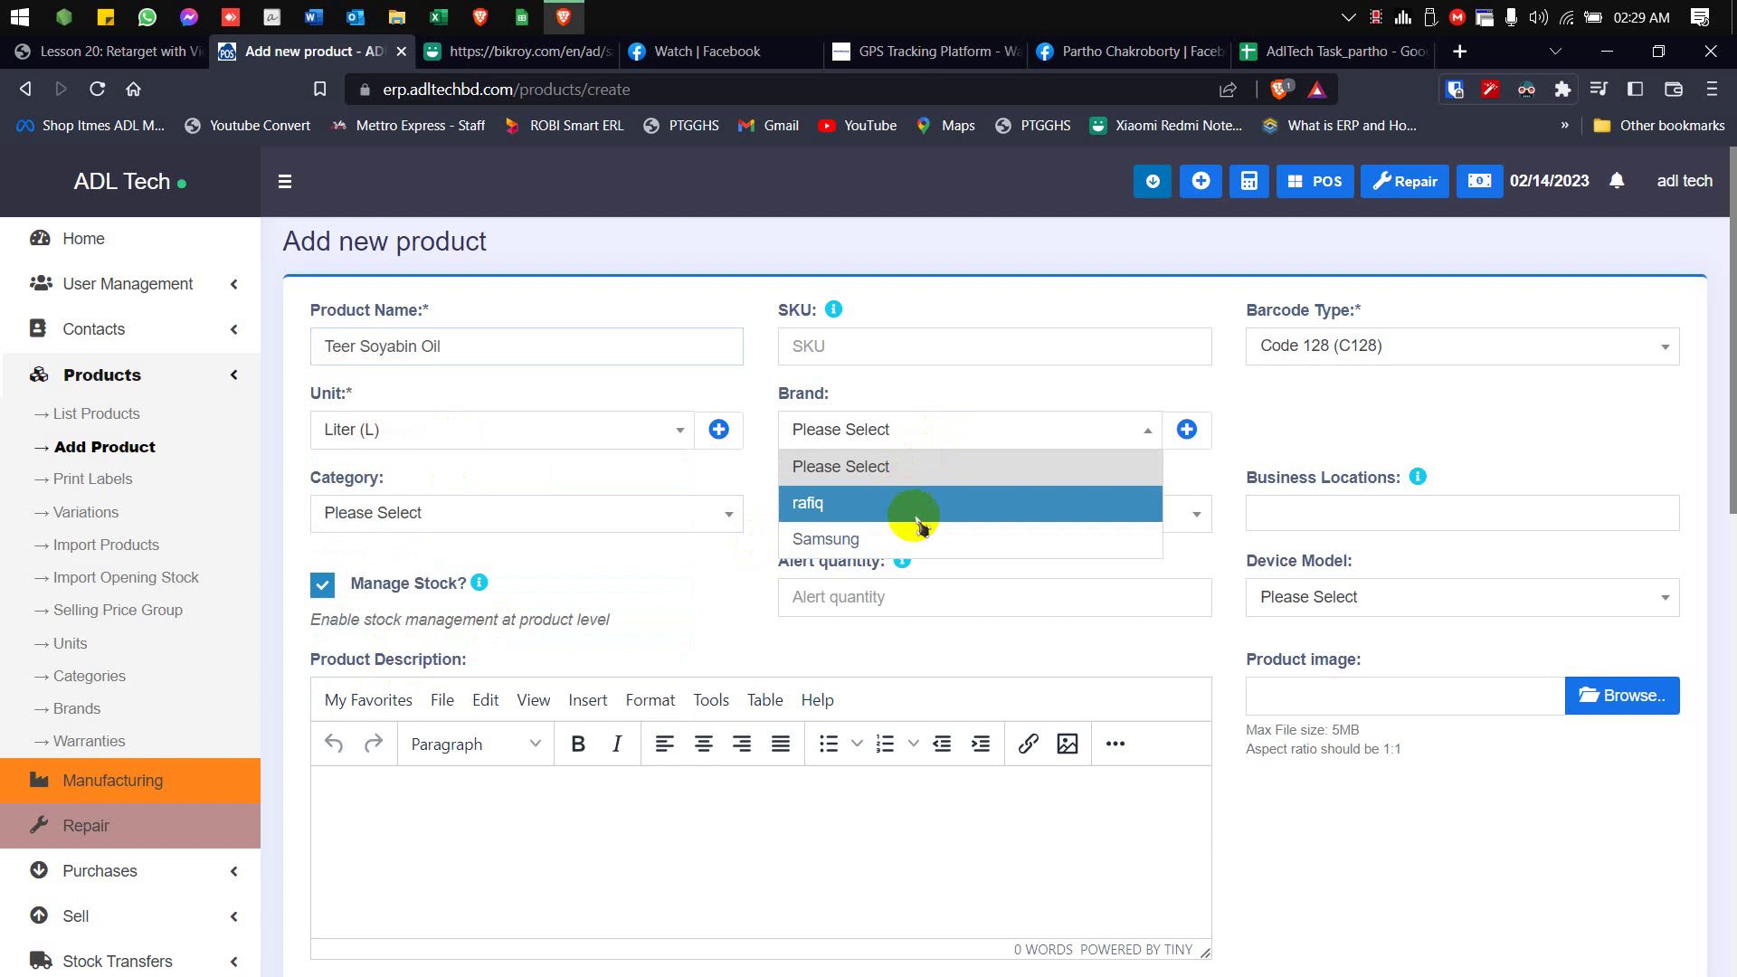
{"action": "left_click", "coordinate": [1198, 443]}
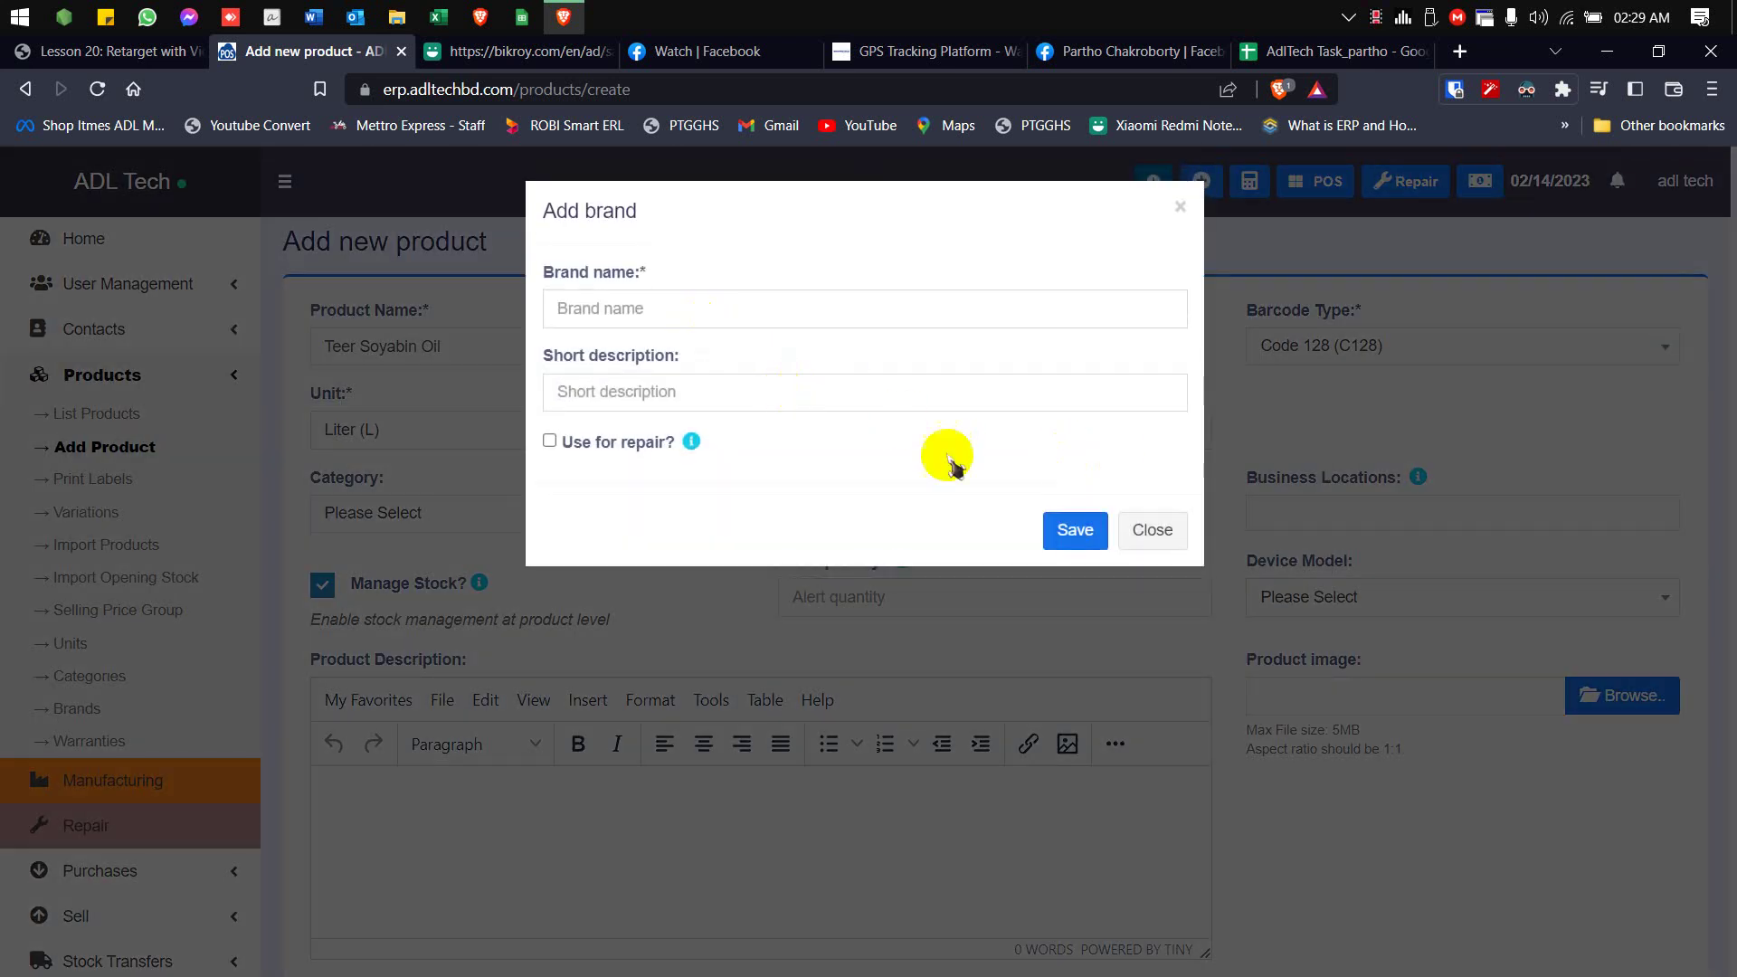
{"action": "left_click", "coordinate": [1179, 529]}
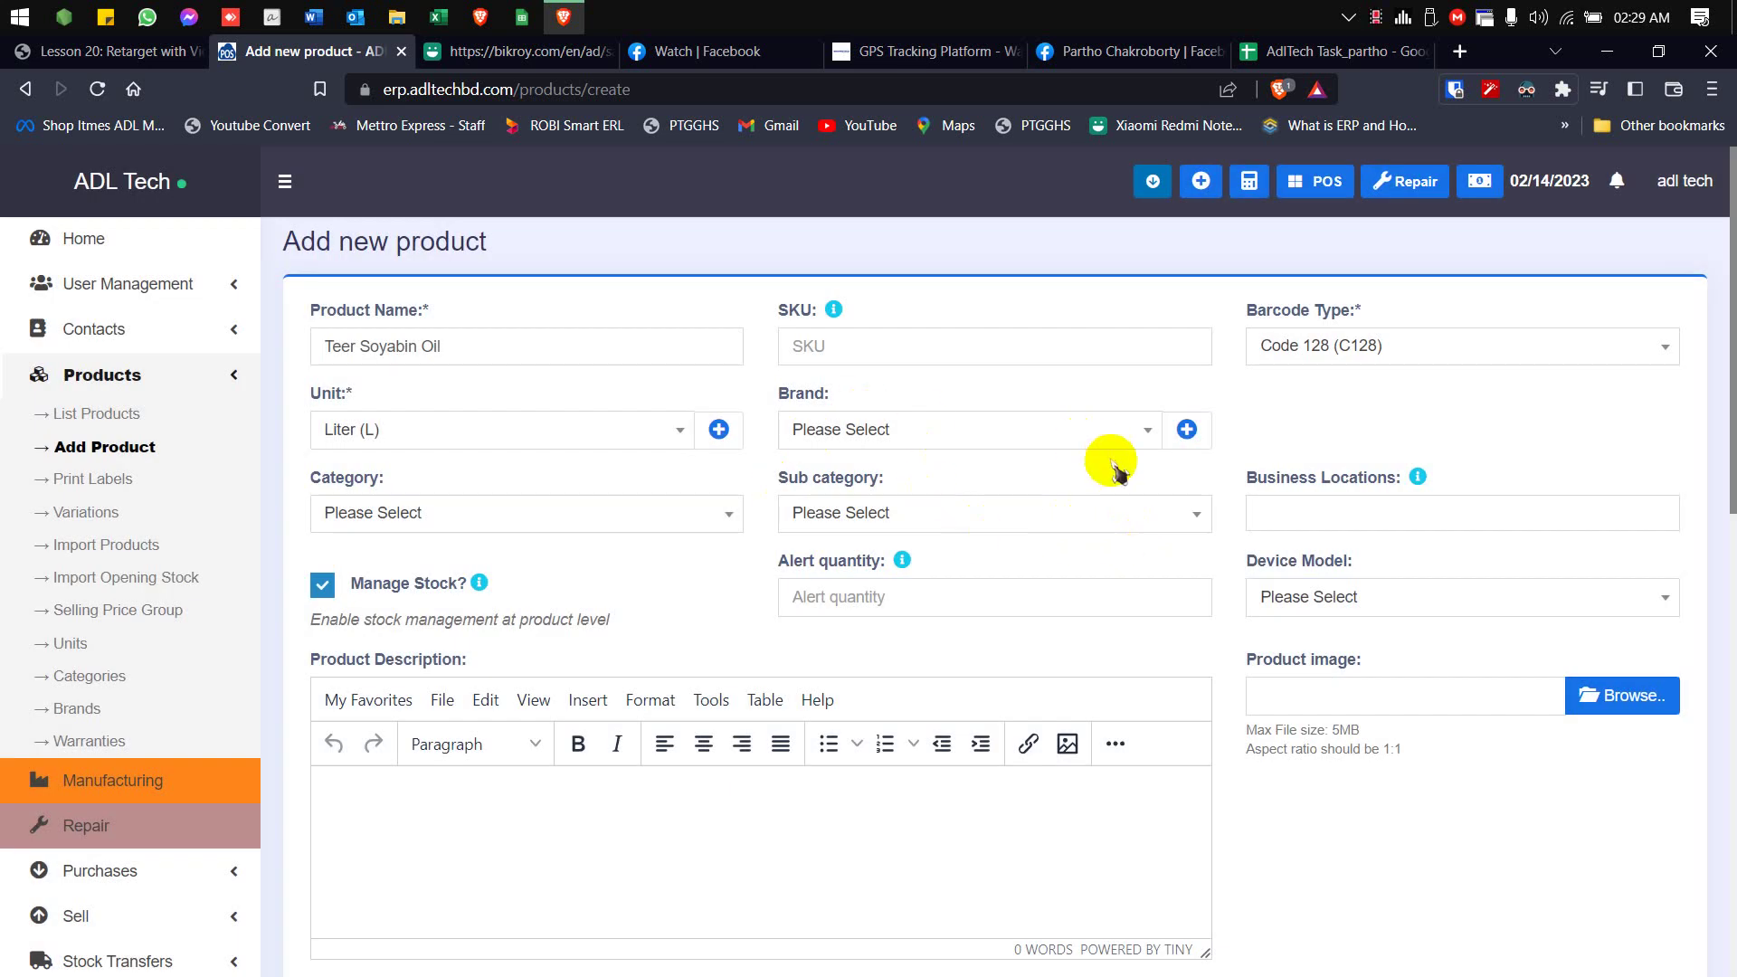
Step: Add a new brand named Teer for the product and save it
{"action": "left_click", "coordinate": [1187, 432]}
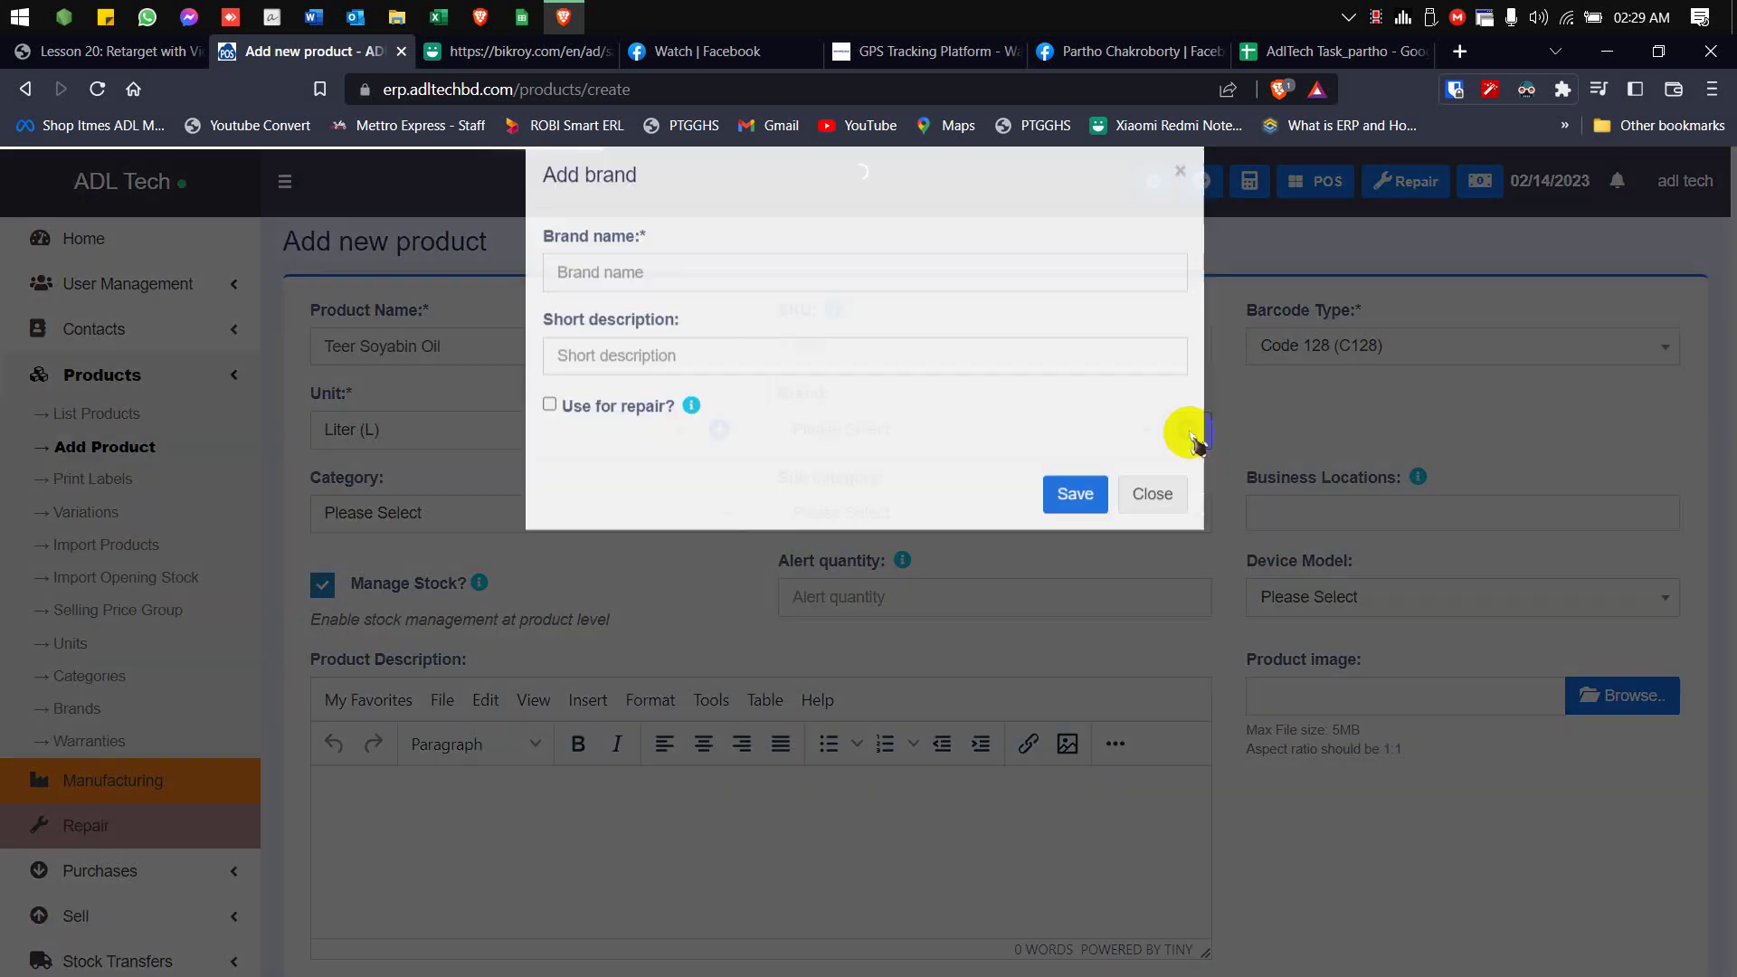
{"action": "left_click", "coordinate": [708, 312]}
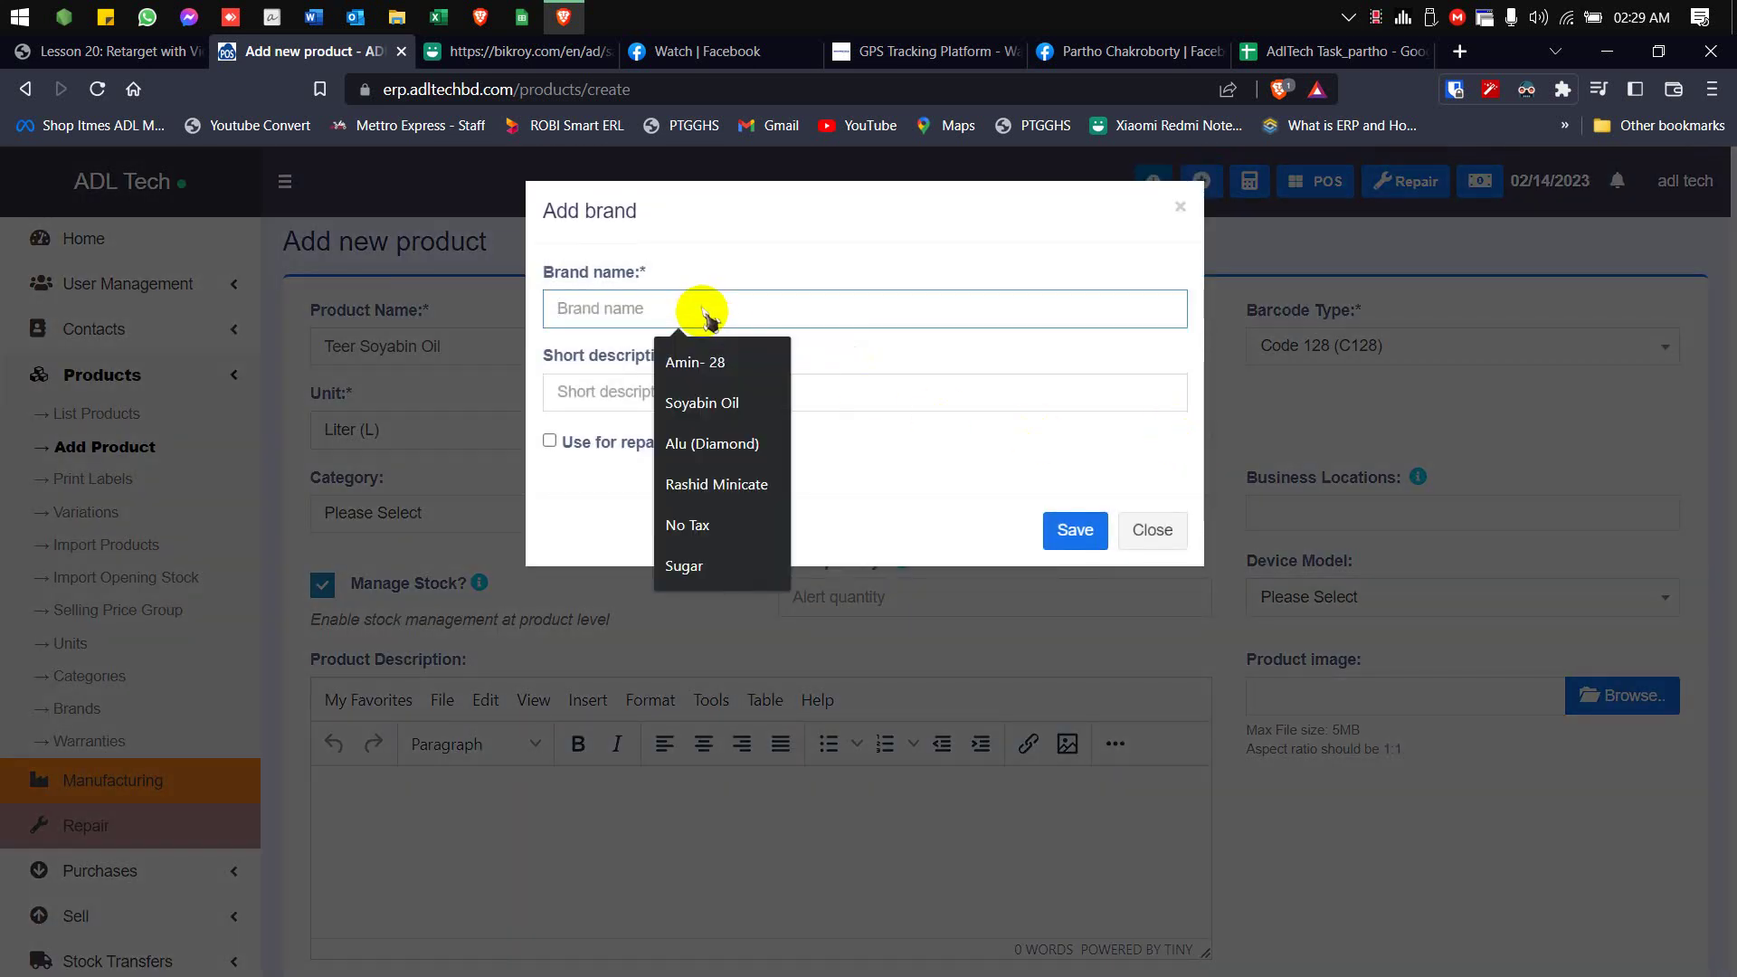
{"action": "type", "text": "Teer"}
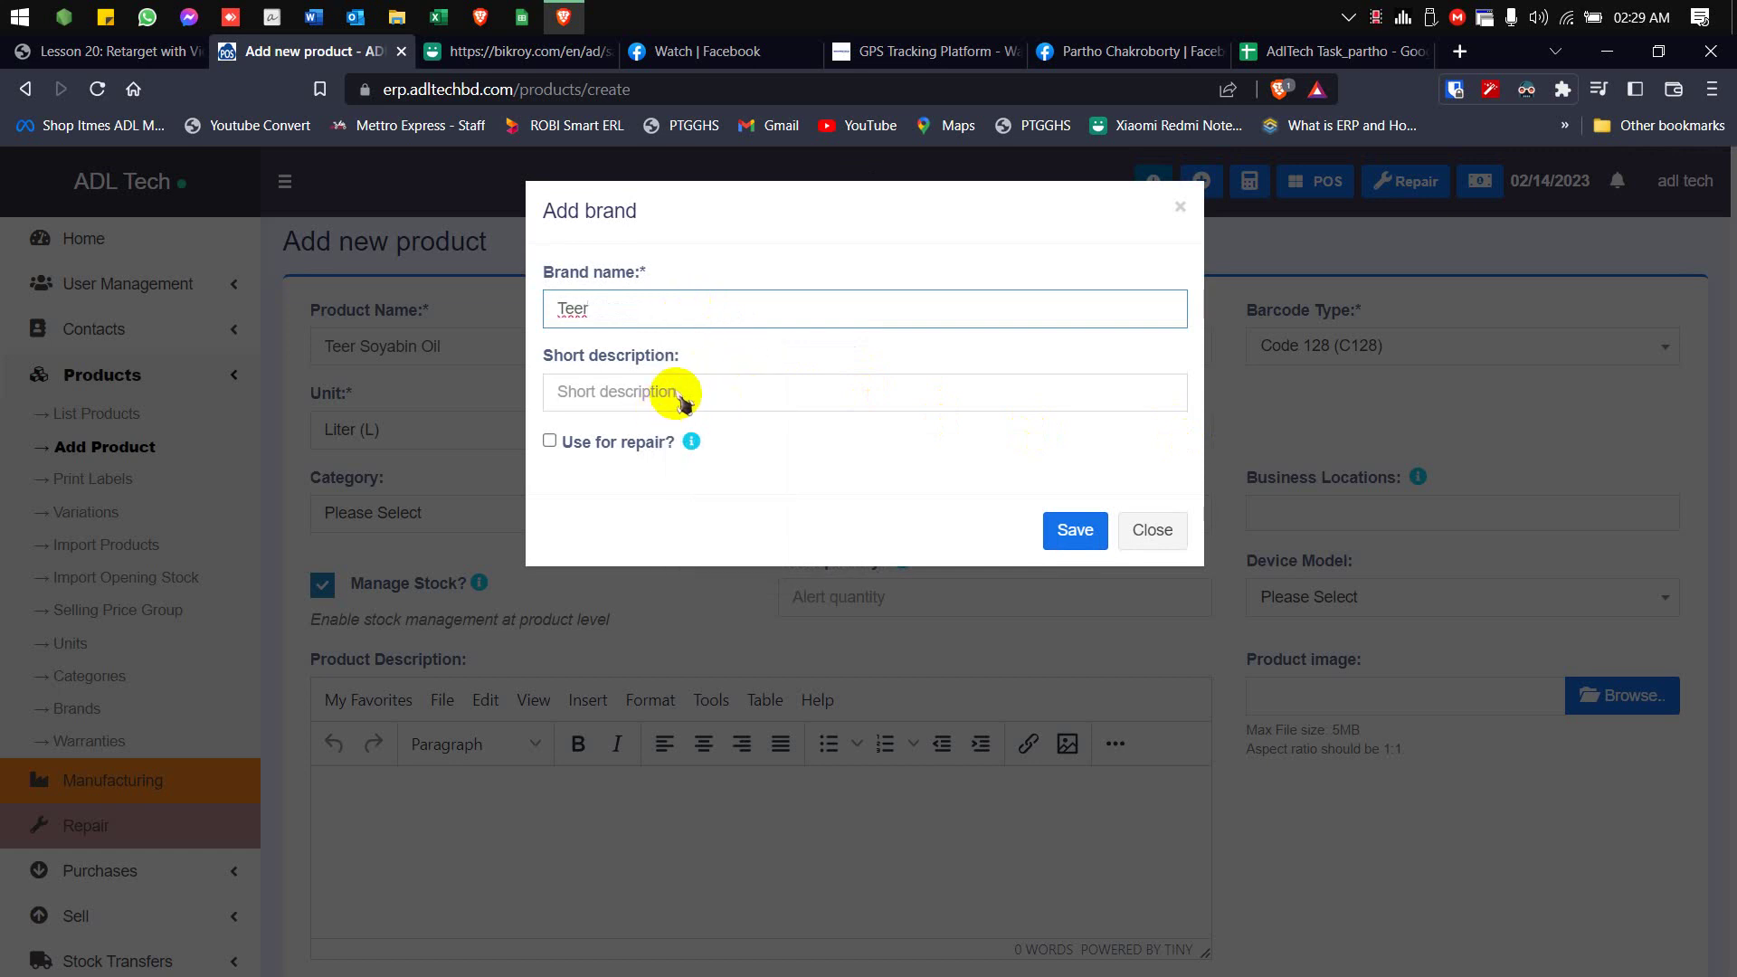
{"action": "left_click", "coordinate": [1074, 532]}
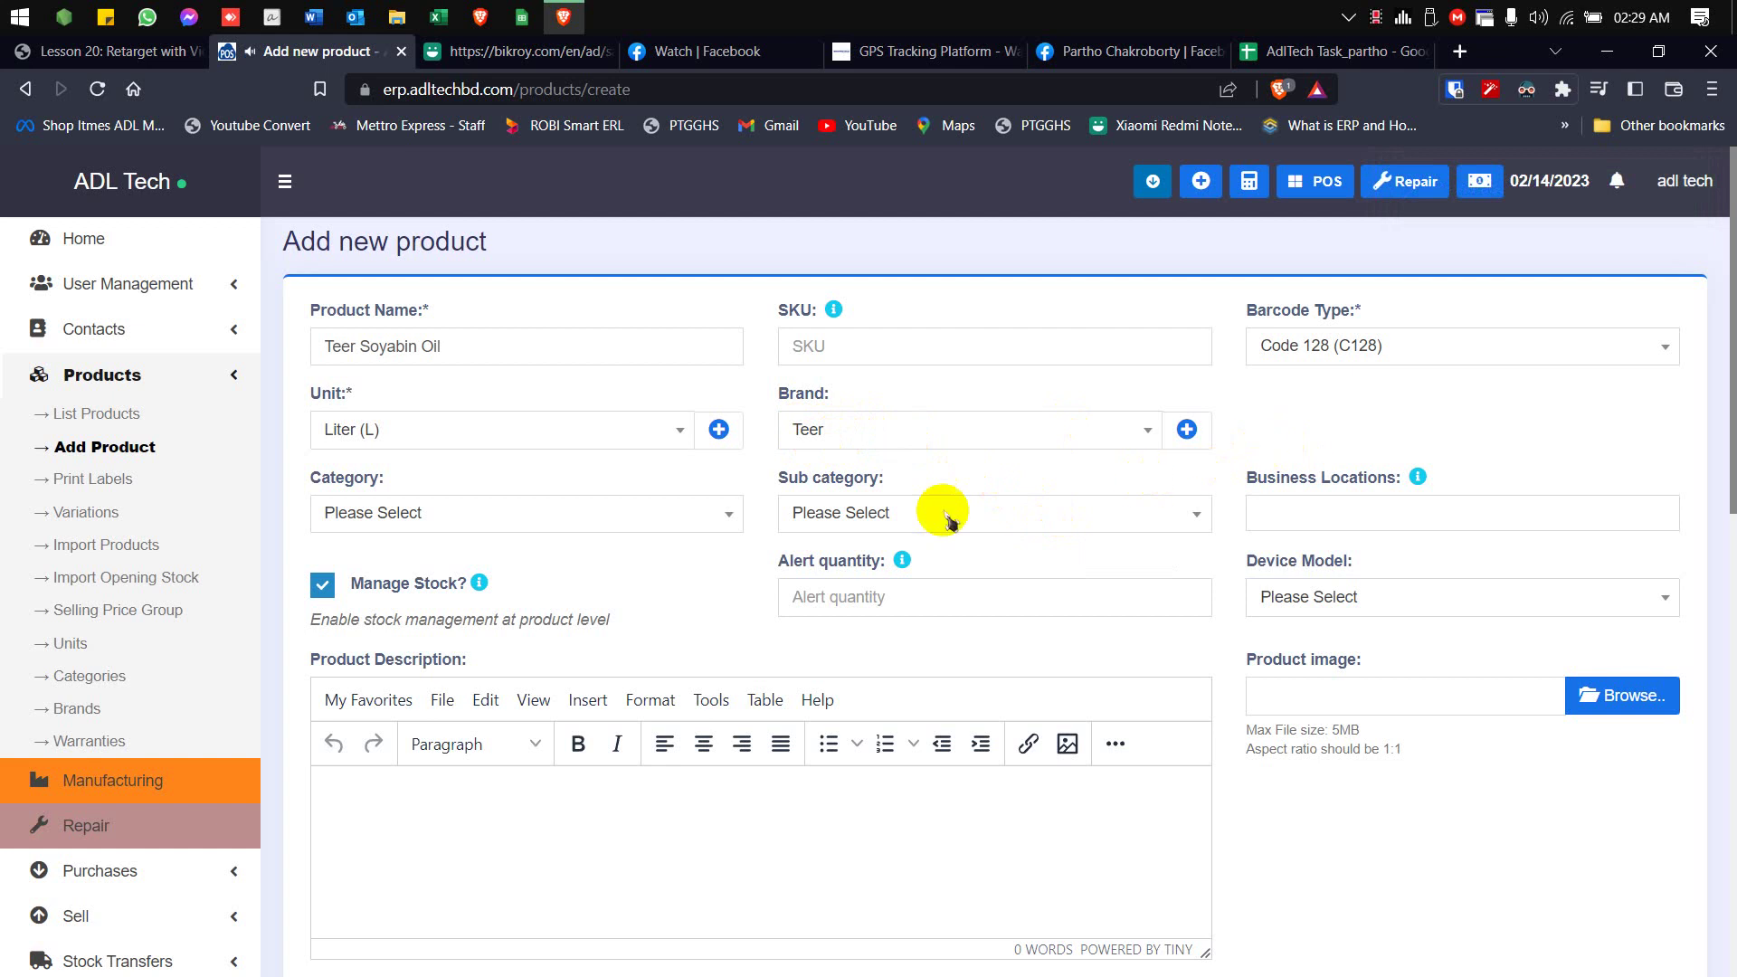
{"action": "left_click", "coordinate": [532, 525]}
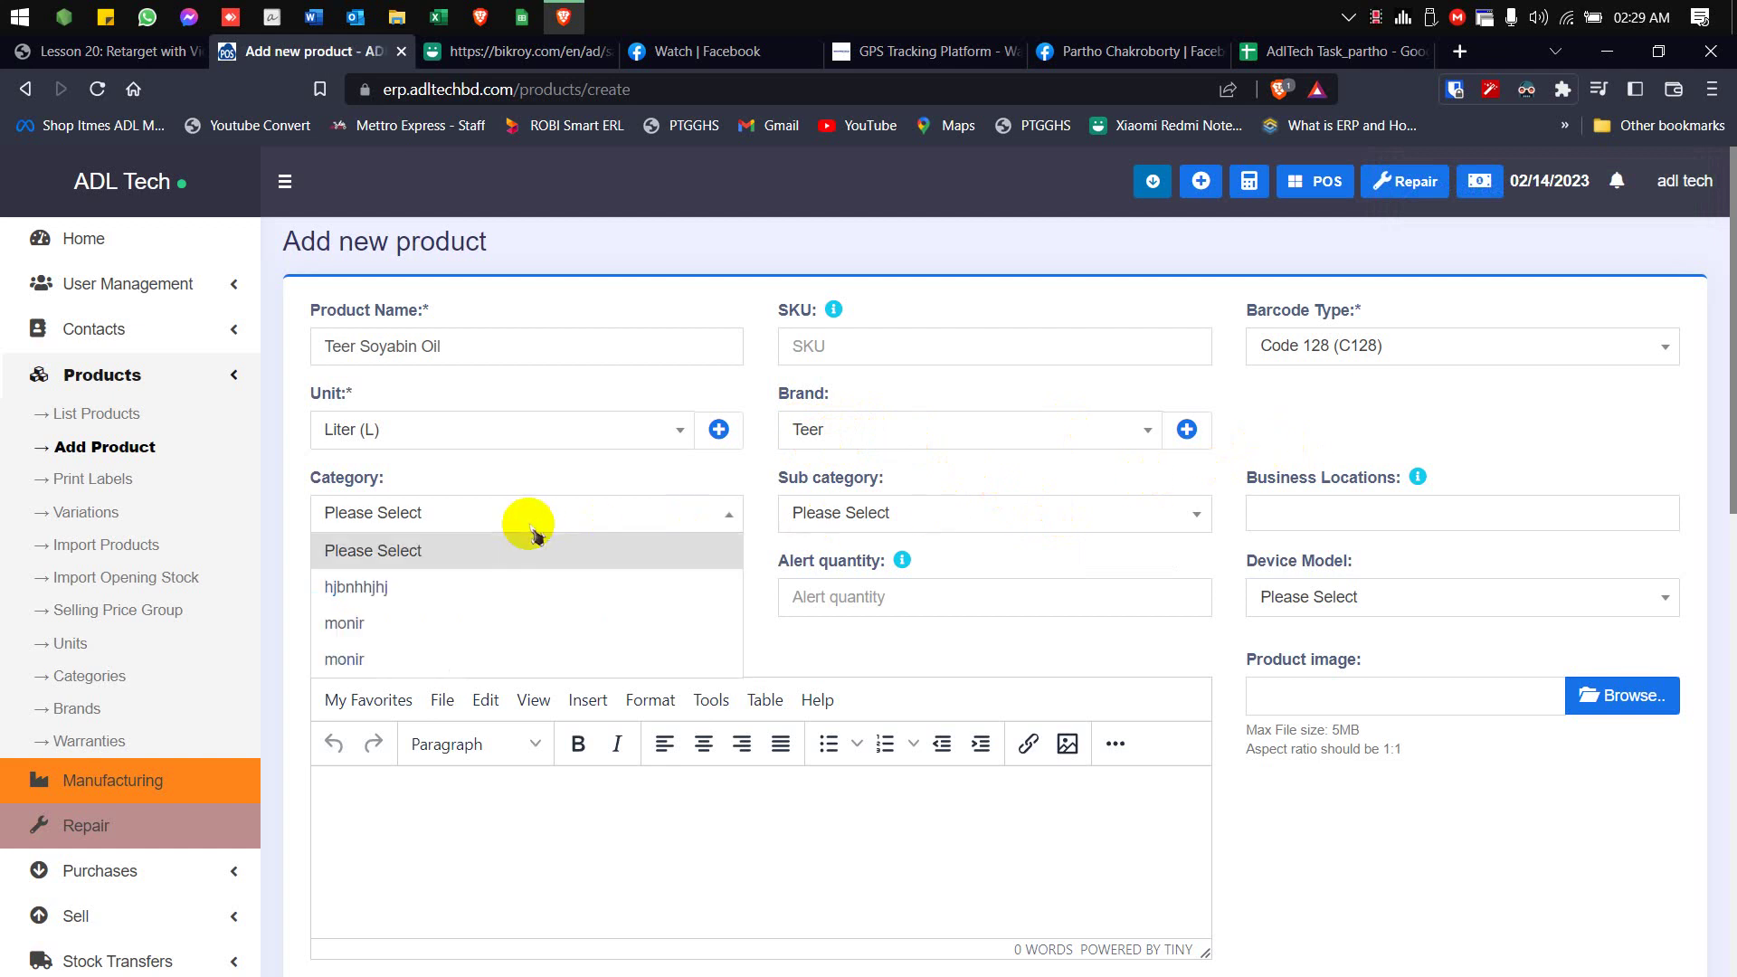
{"action": "left_click", "coordinate": [760, 511]}
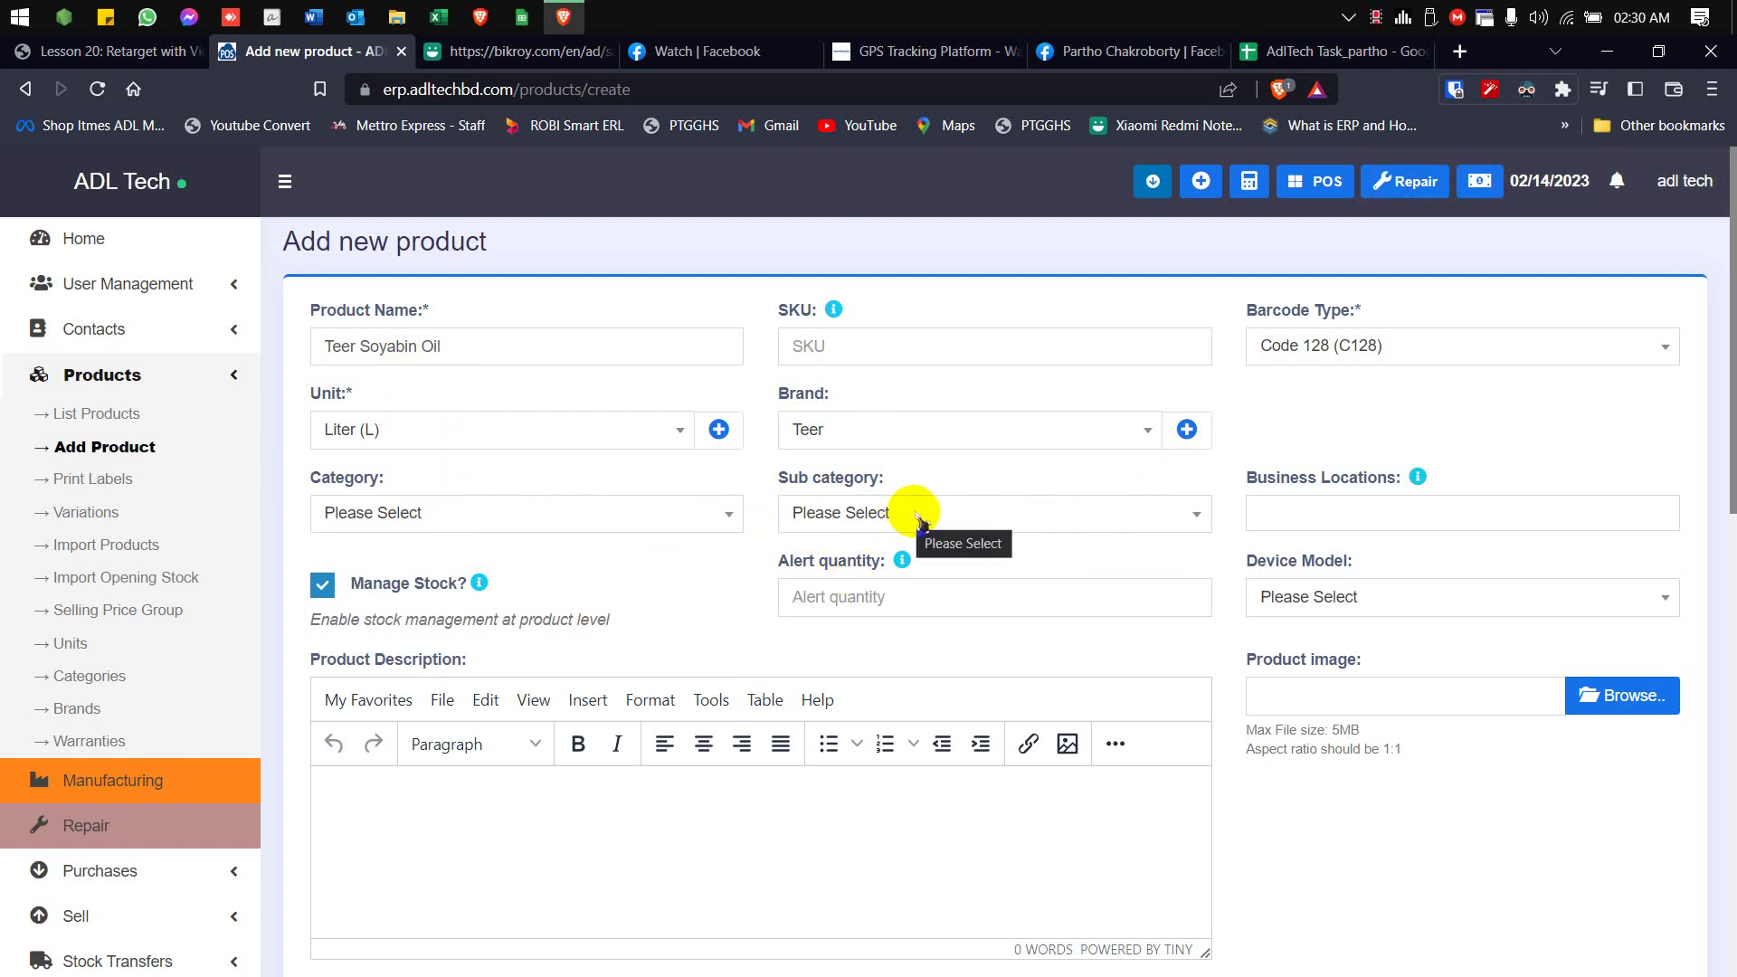
Step: Assign the product to the business locations Foxsoft (BL0001) and Foxsoftbd2 (BL0002)
{"action": "left_click", "coordinate": [1339, 523]}
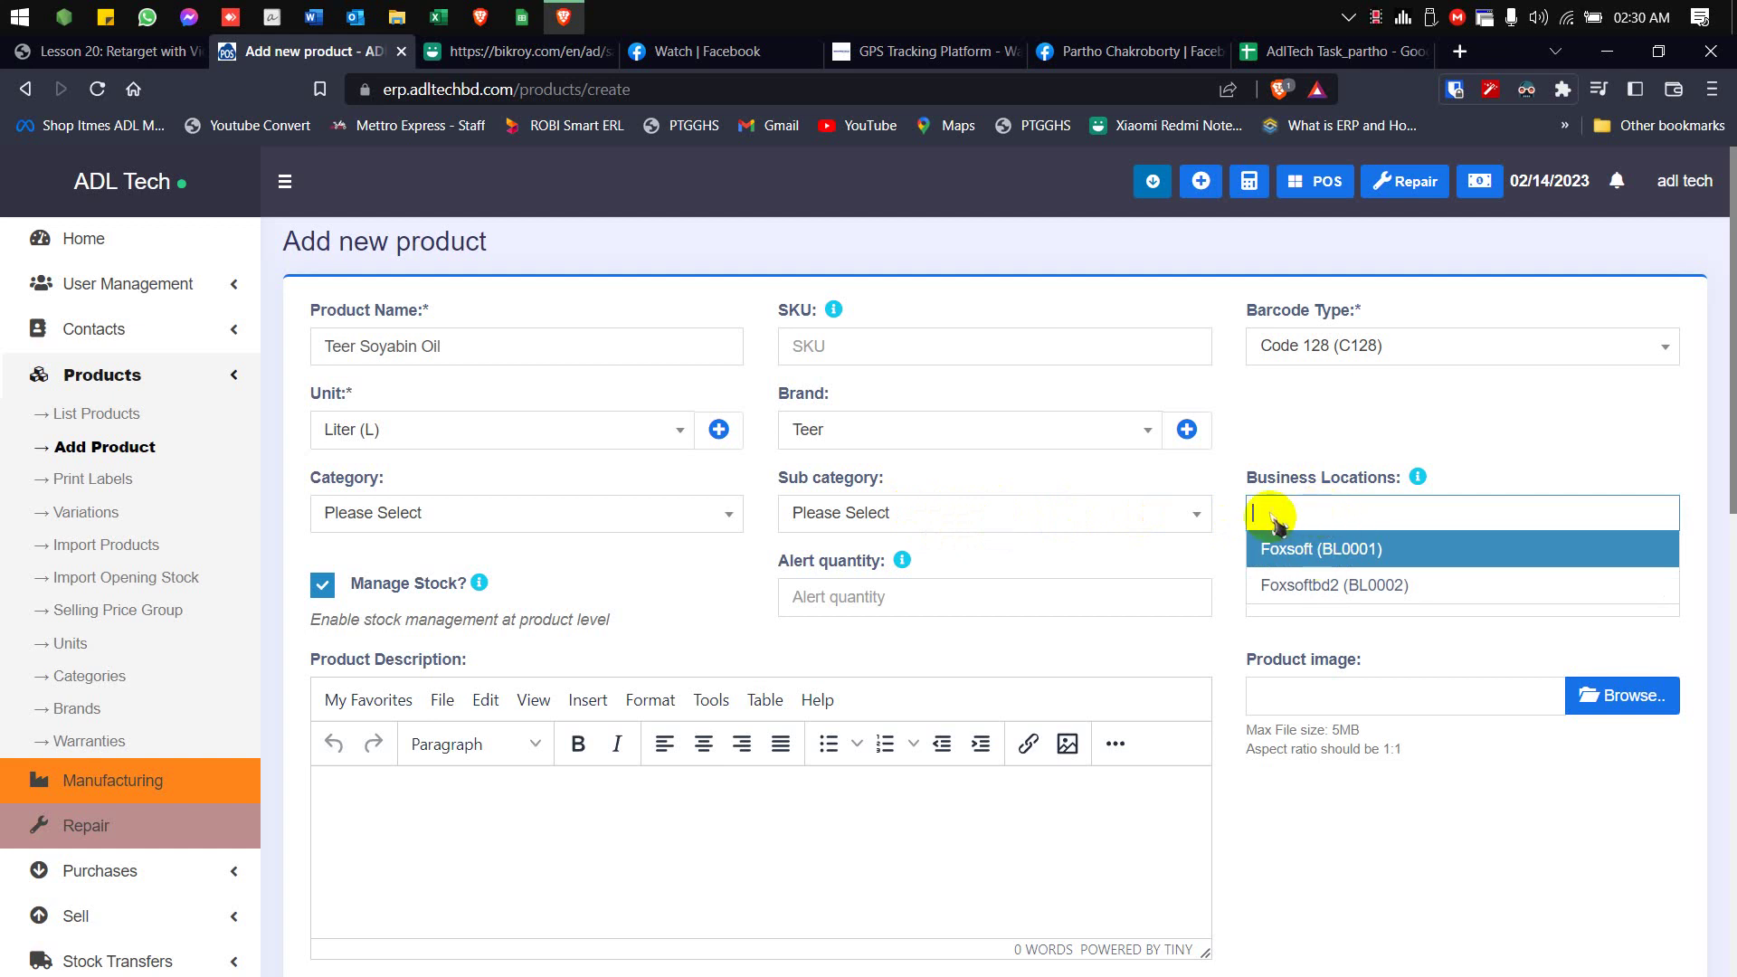
{"action": "left_click", "coordinate": [1304, 563]}
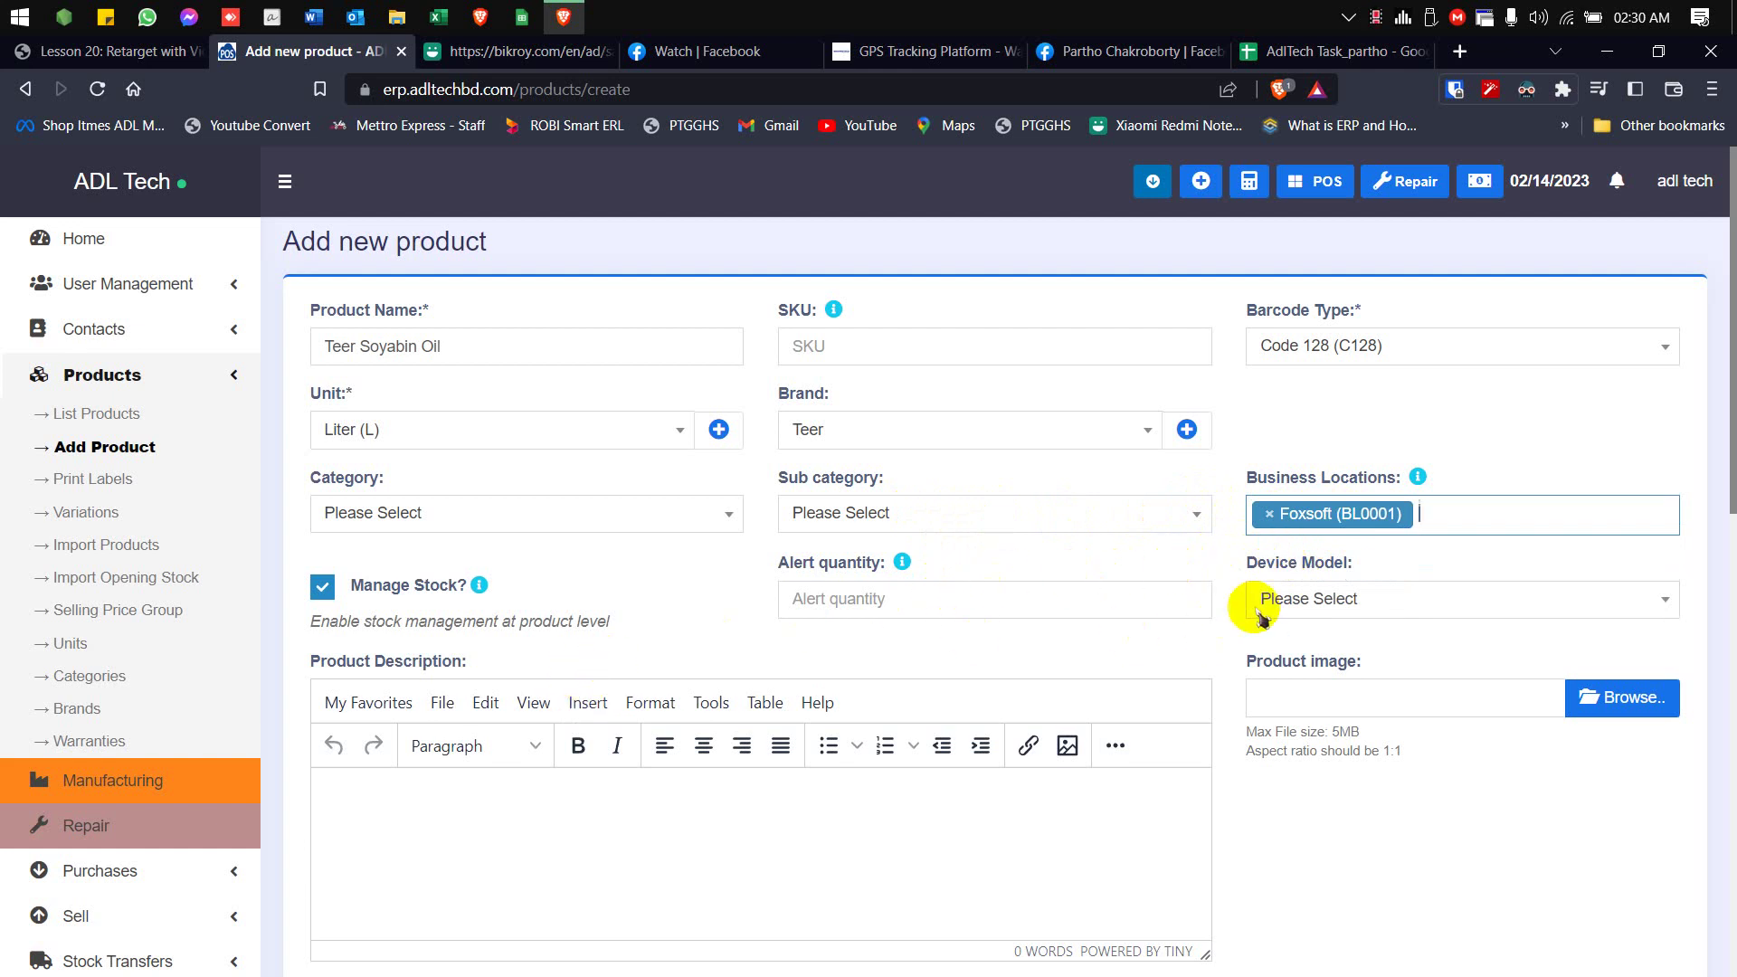
{"action": "left_click", "coordinate": [1448, 520]}
{"action": "left_click", "coordinate": [1416, 584]}
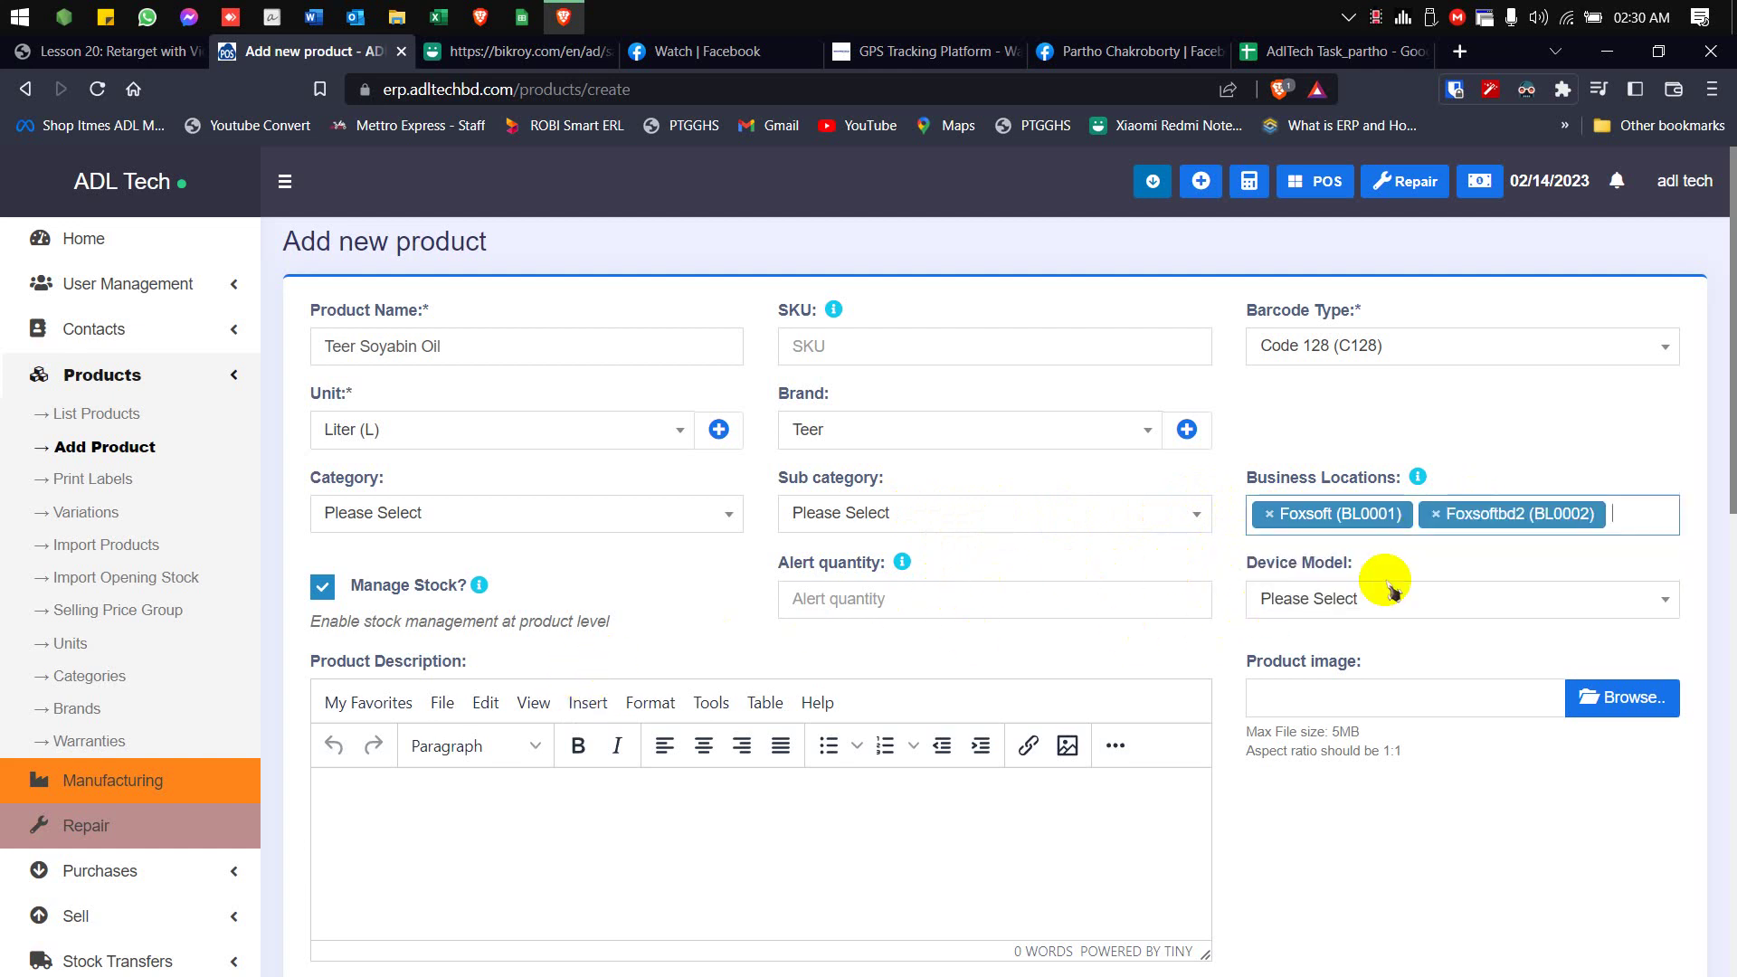
{"action": "left_click", "coordinate": [1197, 563]}
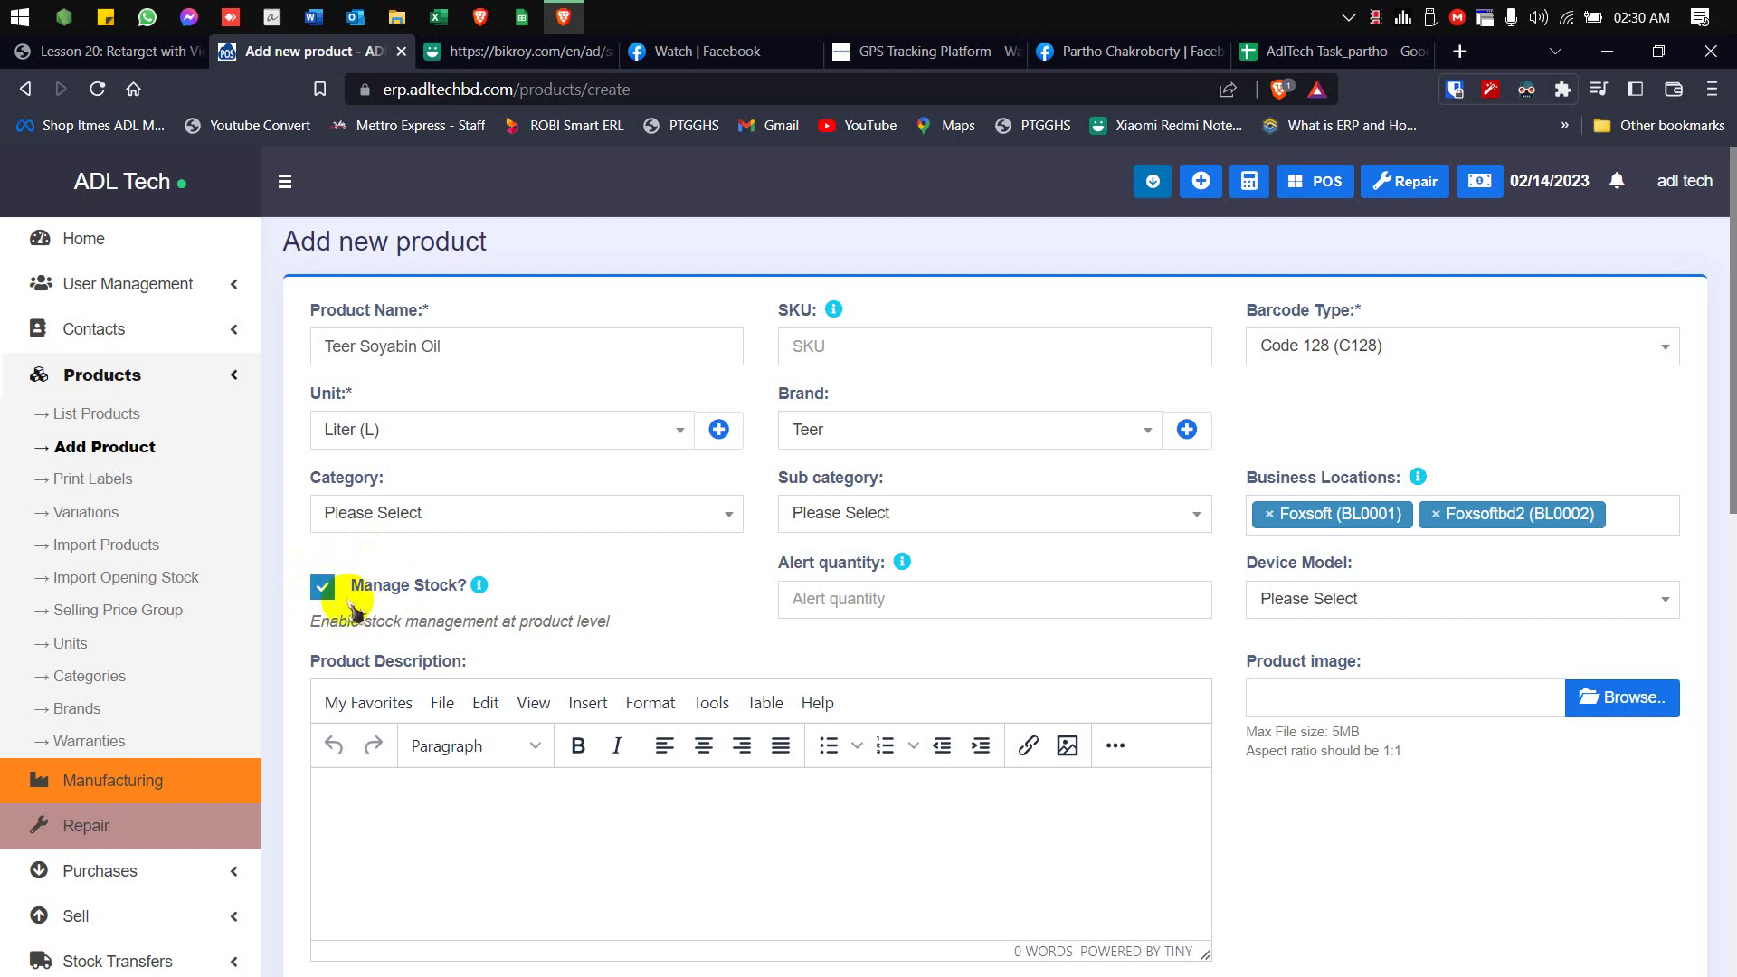
Step: Set the product's alert quantity to 15
{"action": "left_click", "coordinate": [871, 601]}
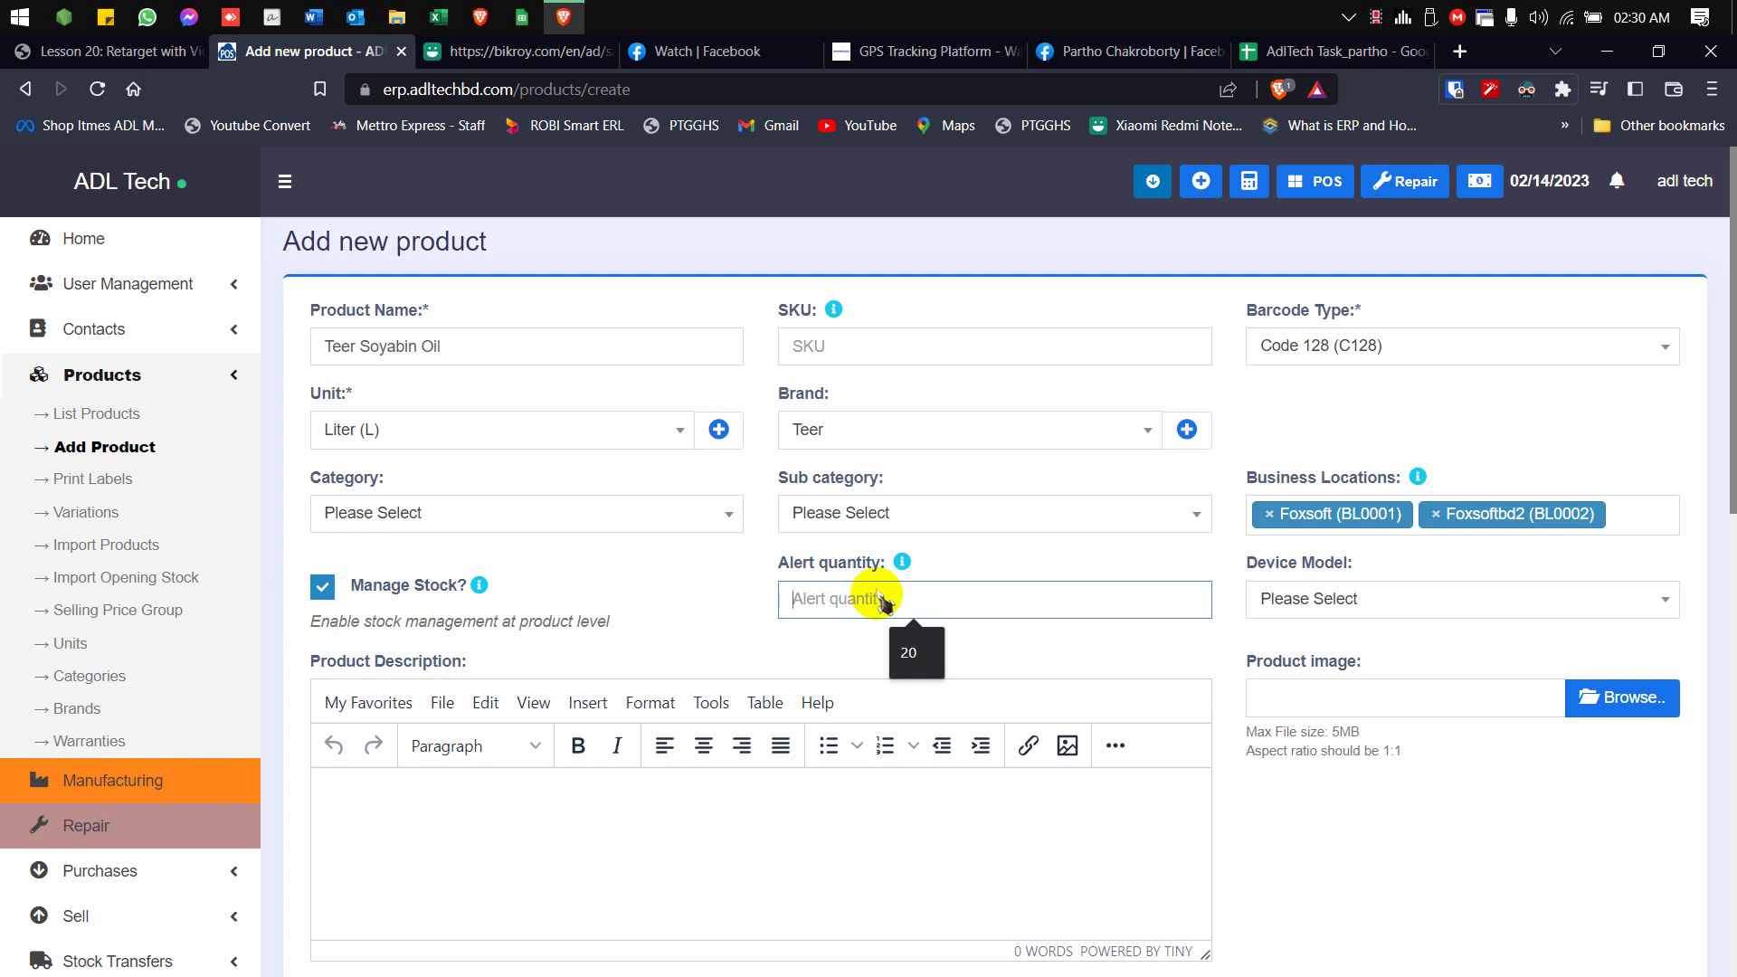
{"action": "type", "text": "15"}
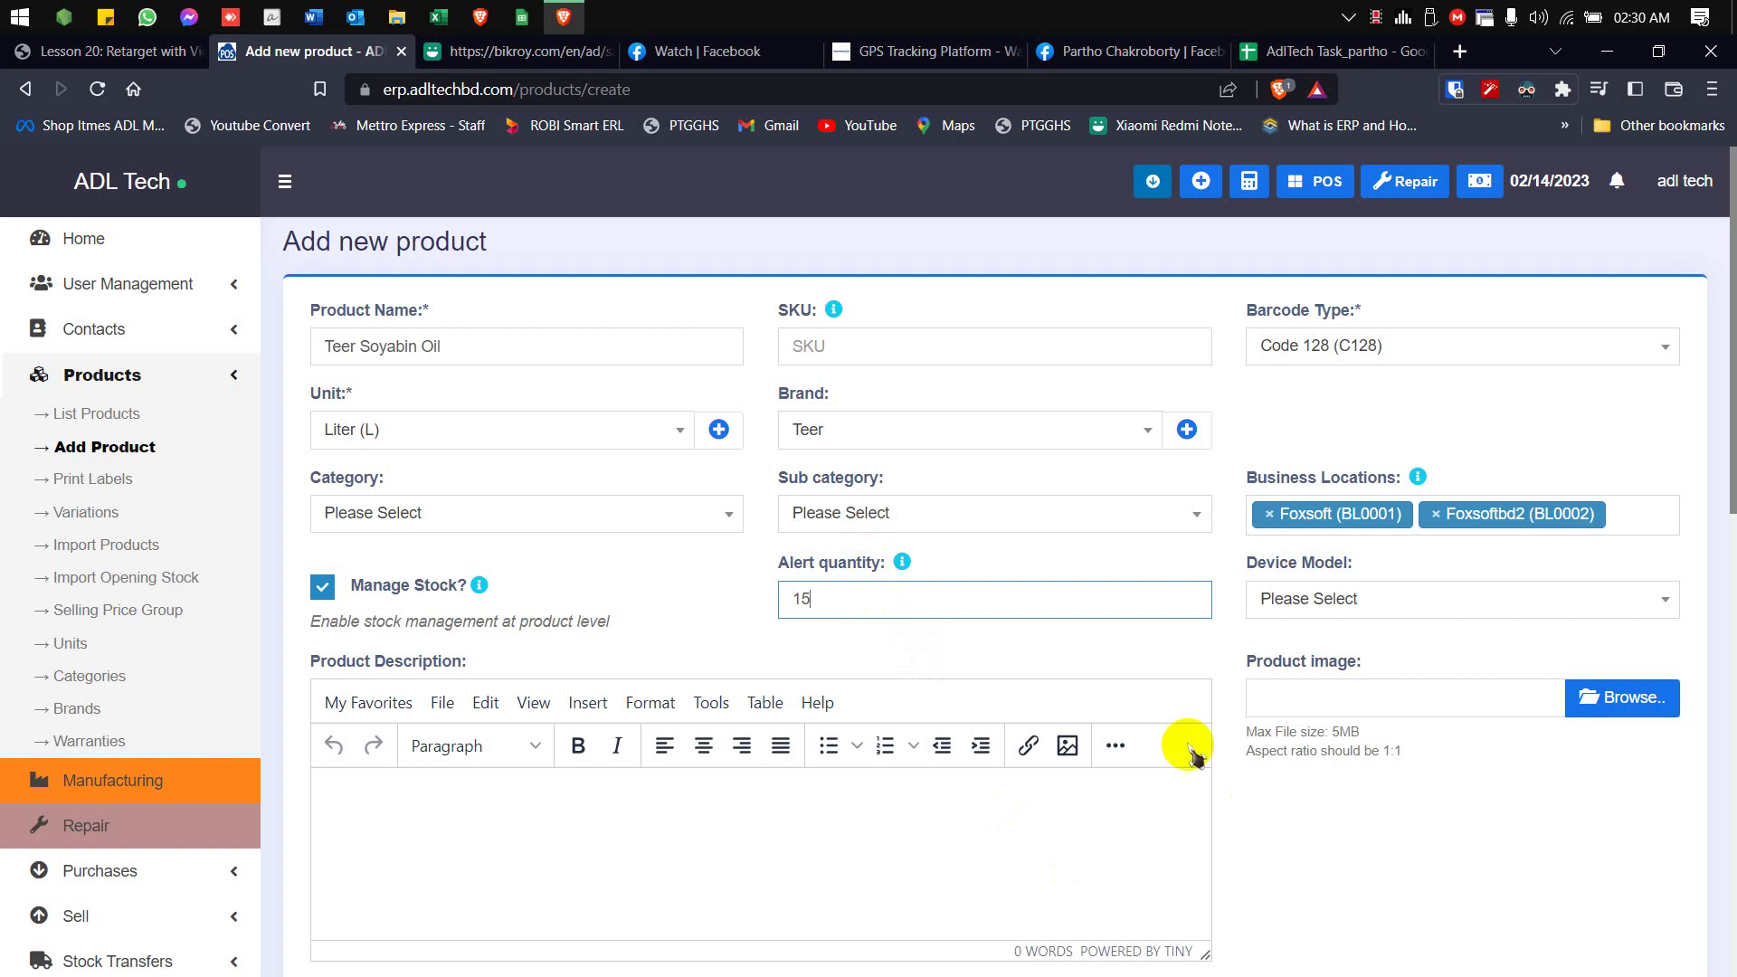
{"action": "left_click", "coordinate": [1210, 655]}
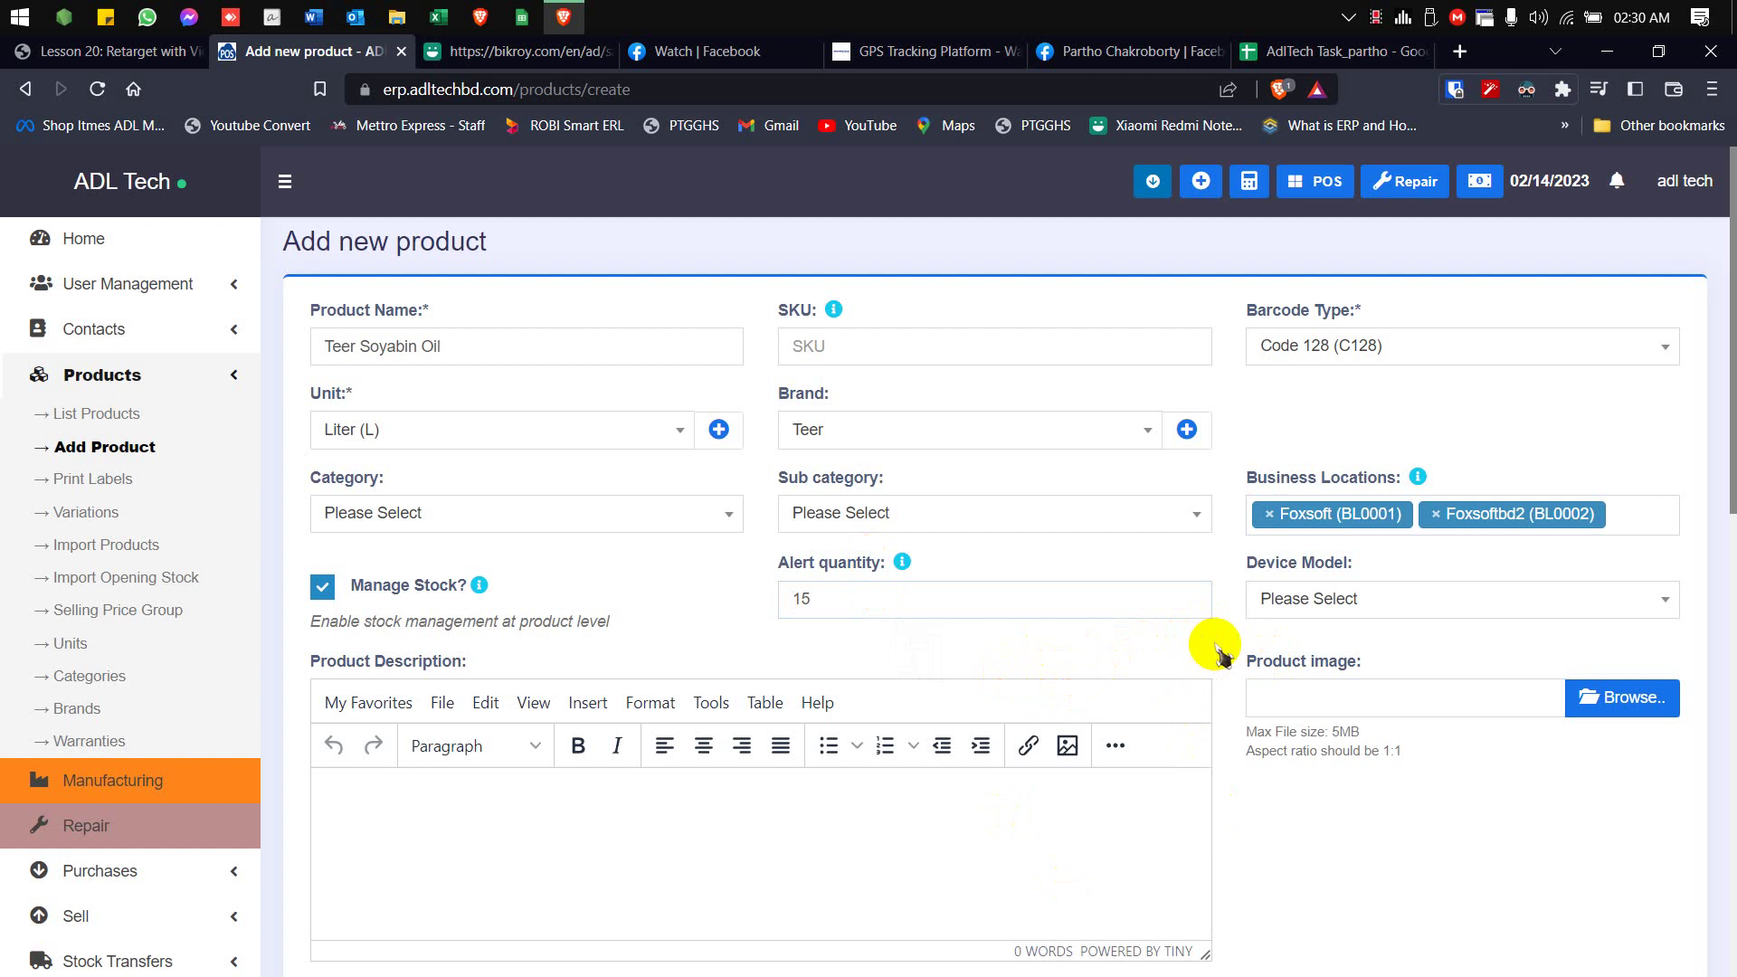
Step: Look through the device model choices, description, image, brochure, weight, custom field and tax settings, and the available product types
{"action": "left_click", "coordinate": [1343, 603]}
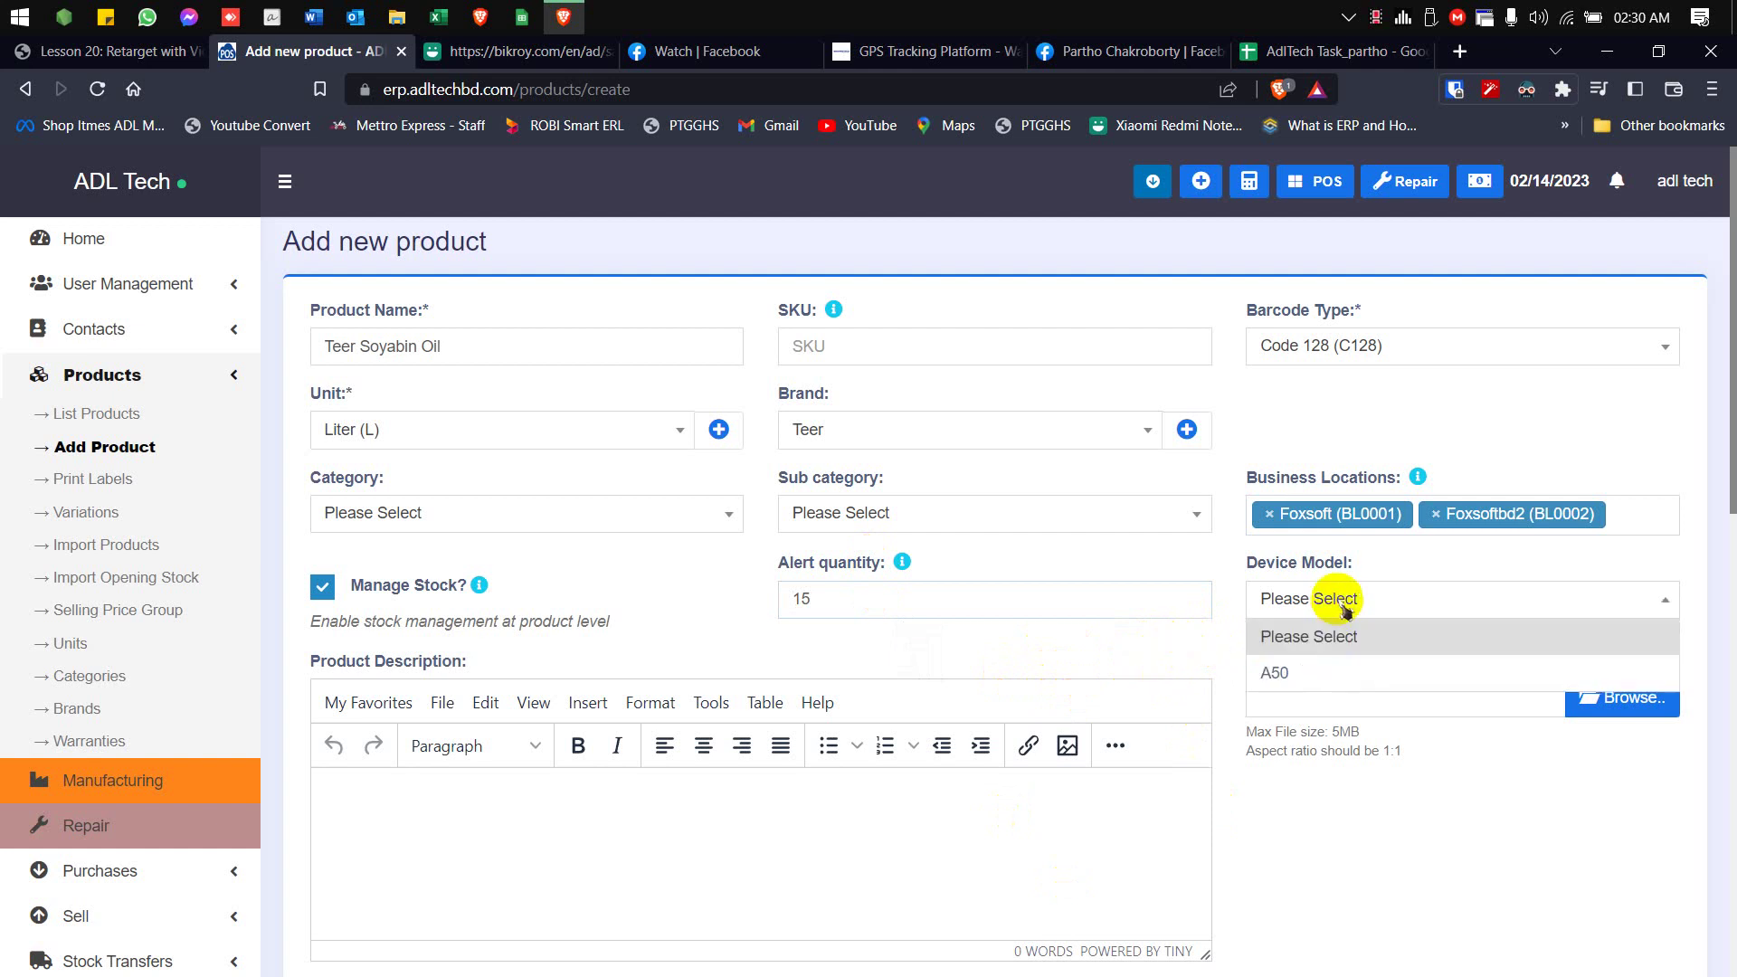
{"action": "left_click", "coordinate": [1344, 605]}
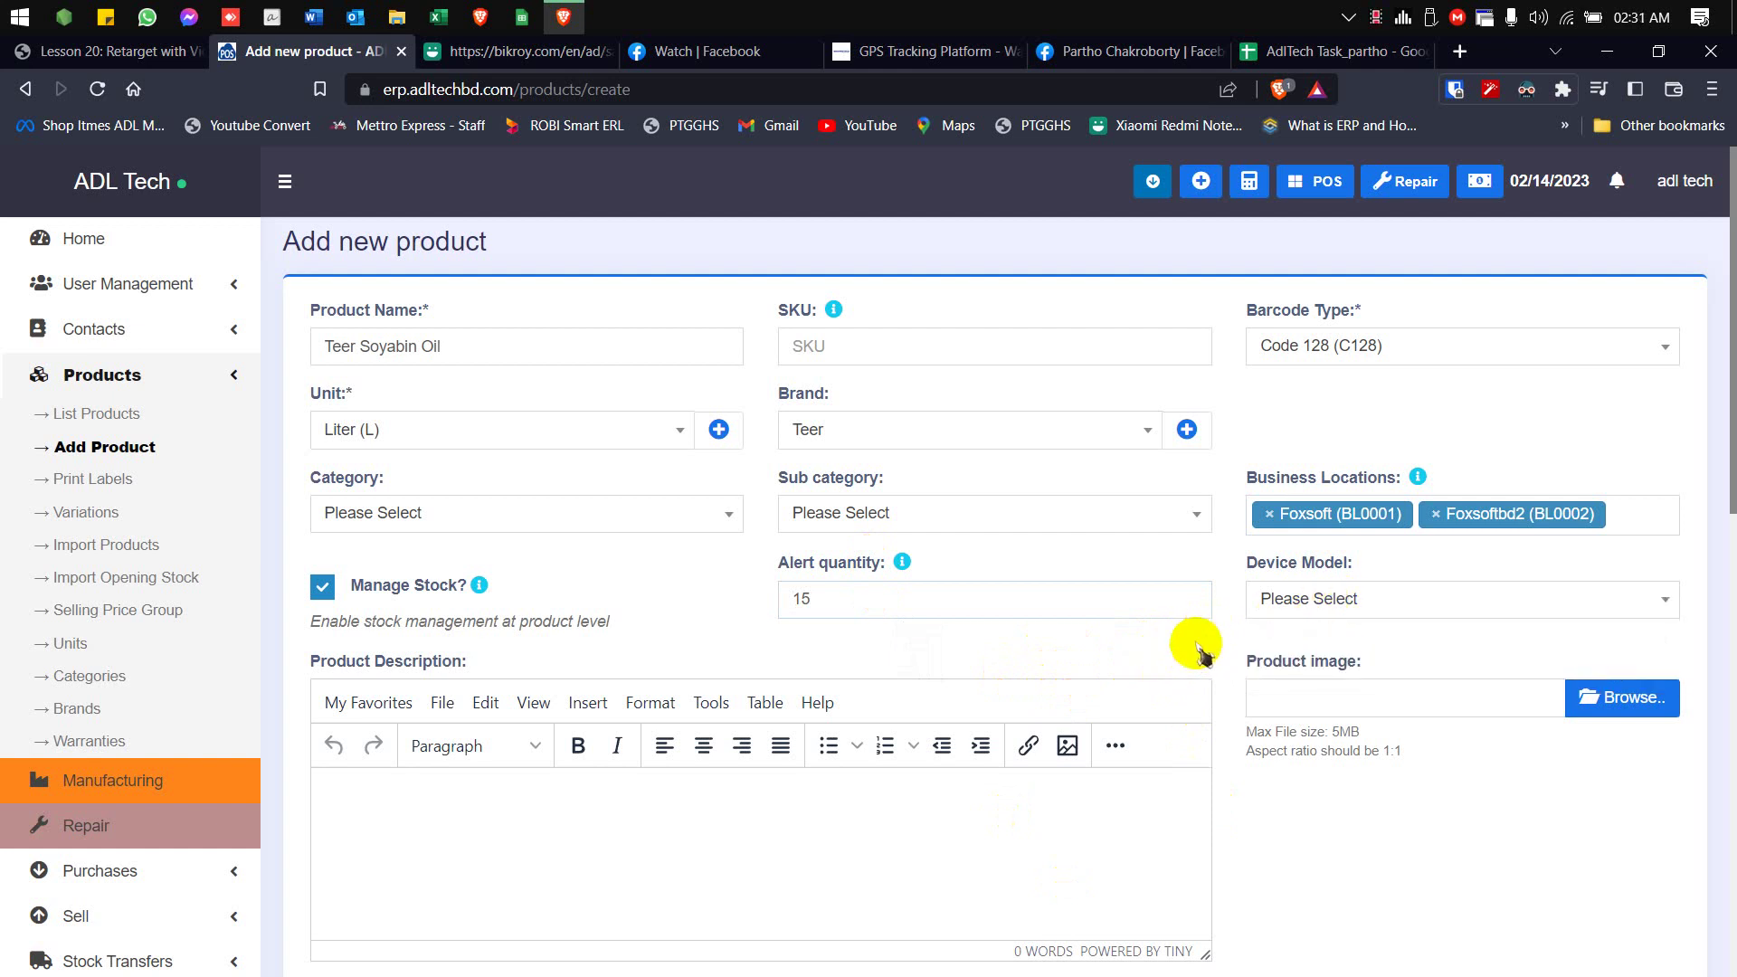
{"action": "scroll", "coordinate": [1198, 648], "scroll_direction": "down", "scroll_amount": 1}
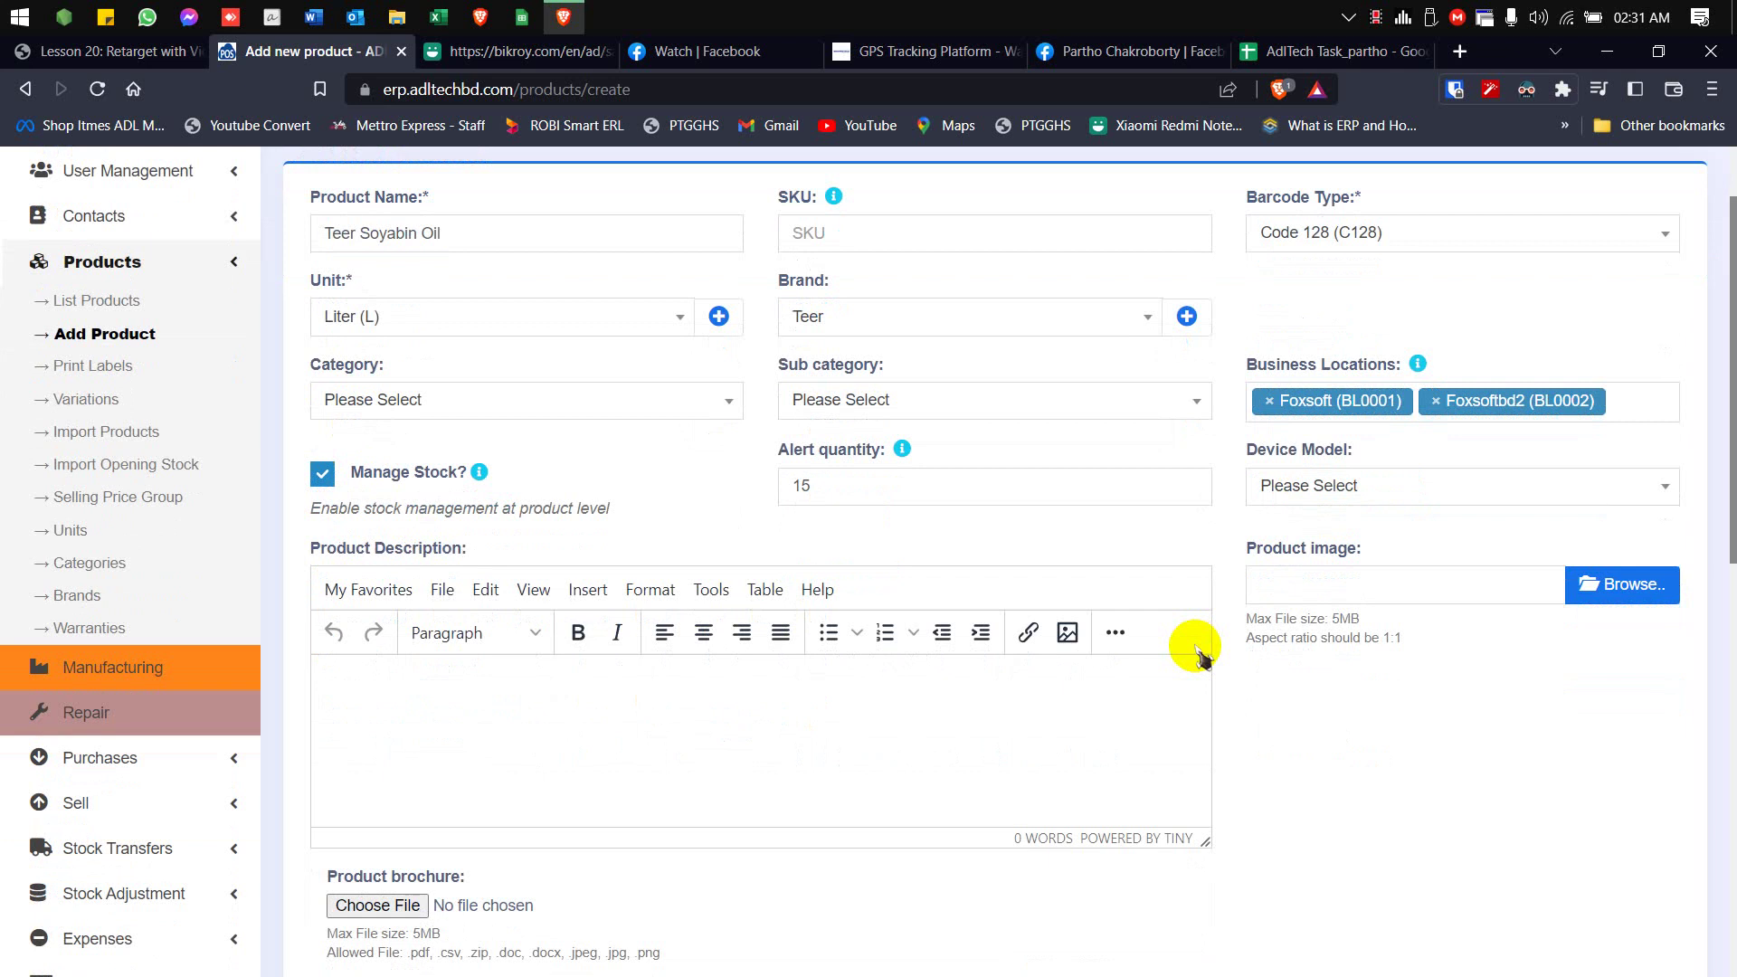
{"action": "left_click", "coordinate": [568, 731]}
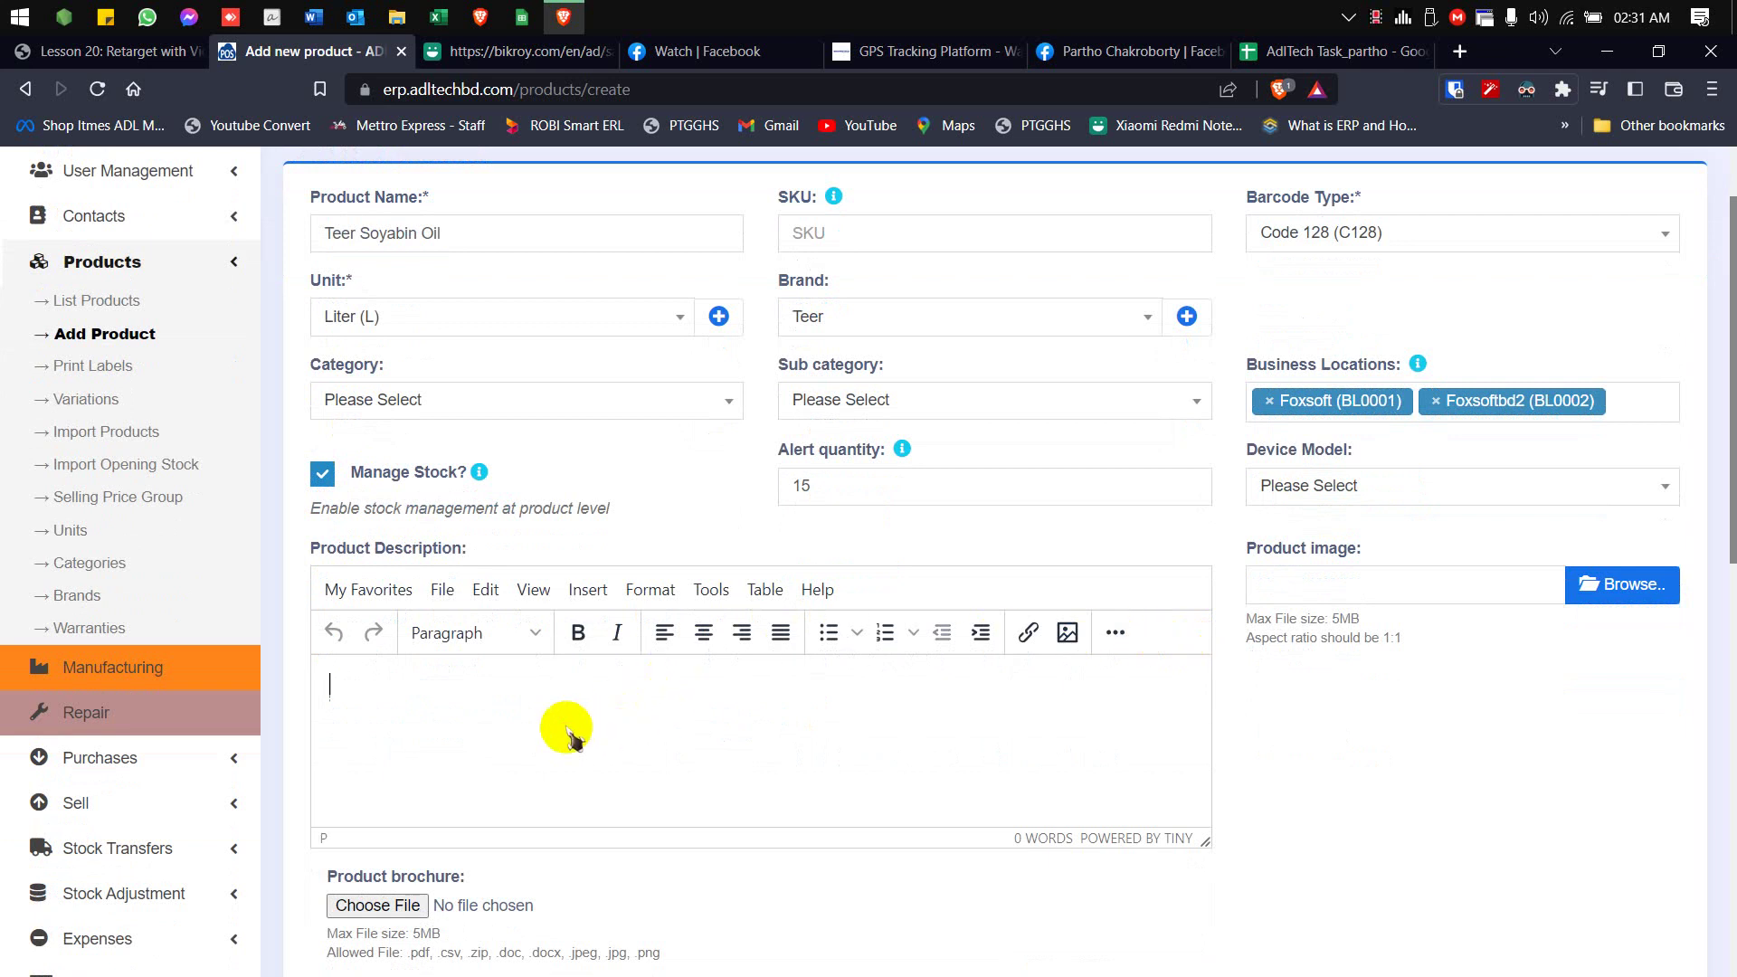
{"action": "scroll", "coordinate": [584, 728], "scroll_direction": "down", "scroll_amount": 3}
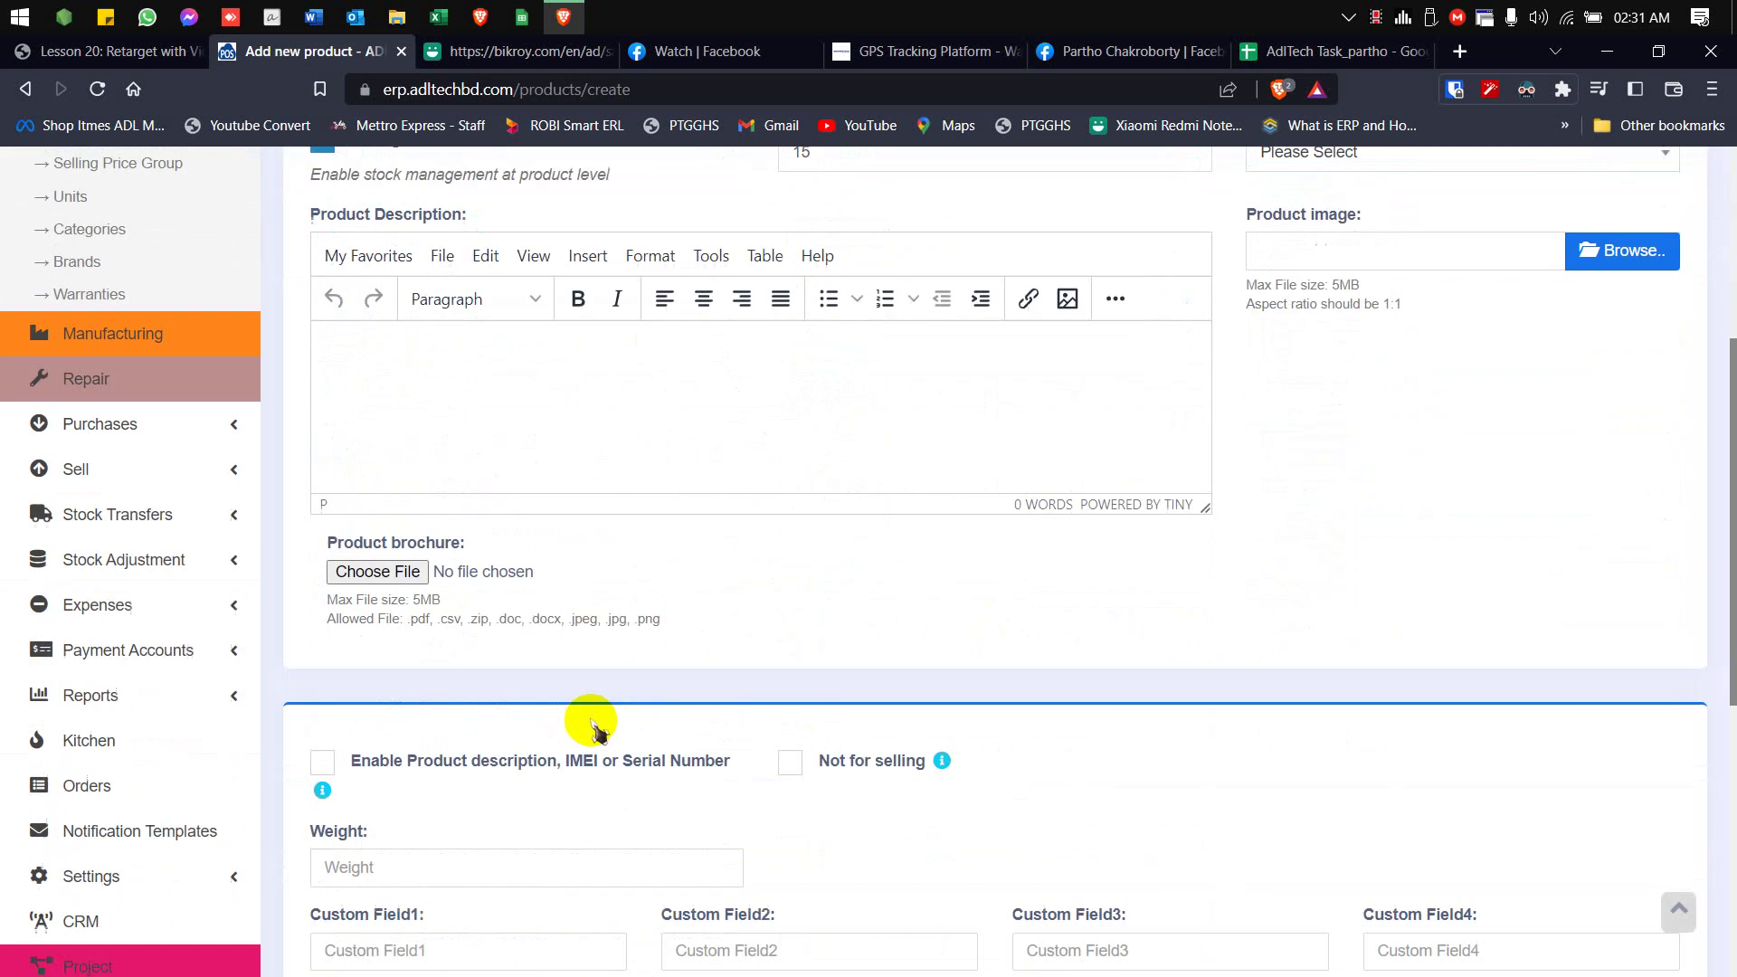
{"action": "left_click", "coordinate": [1511, 252]}
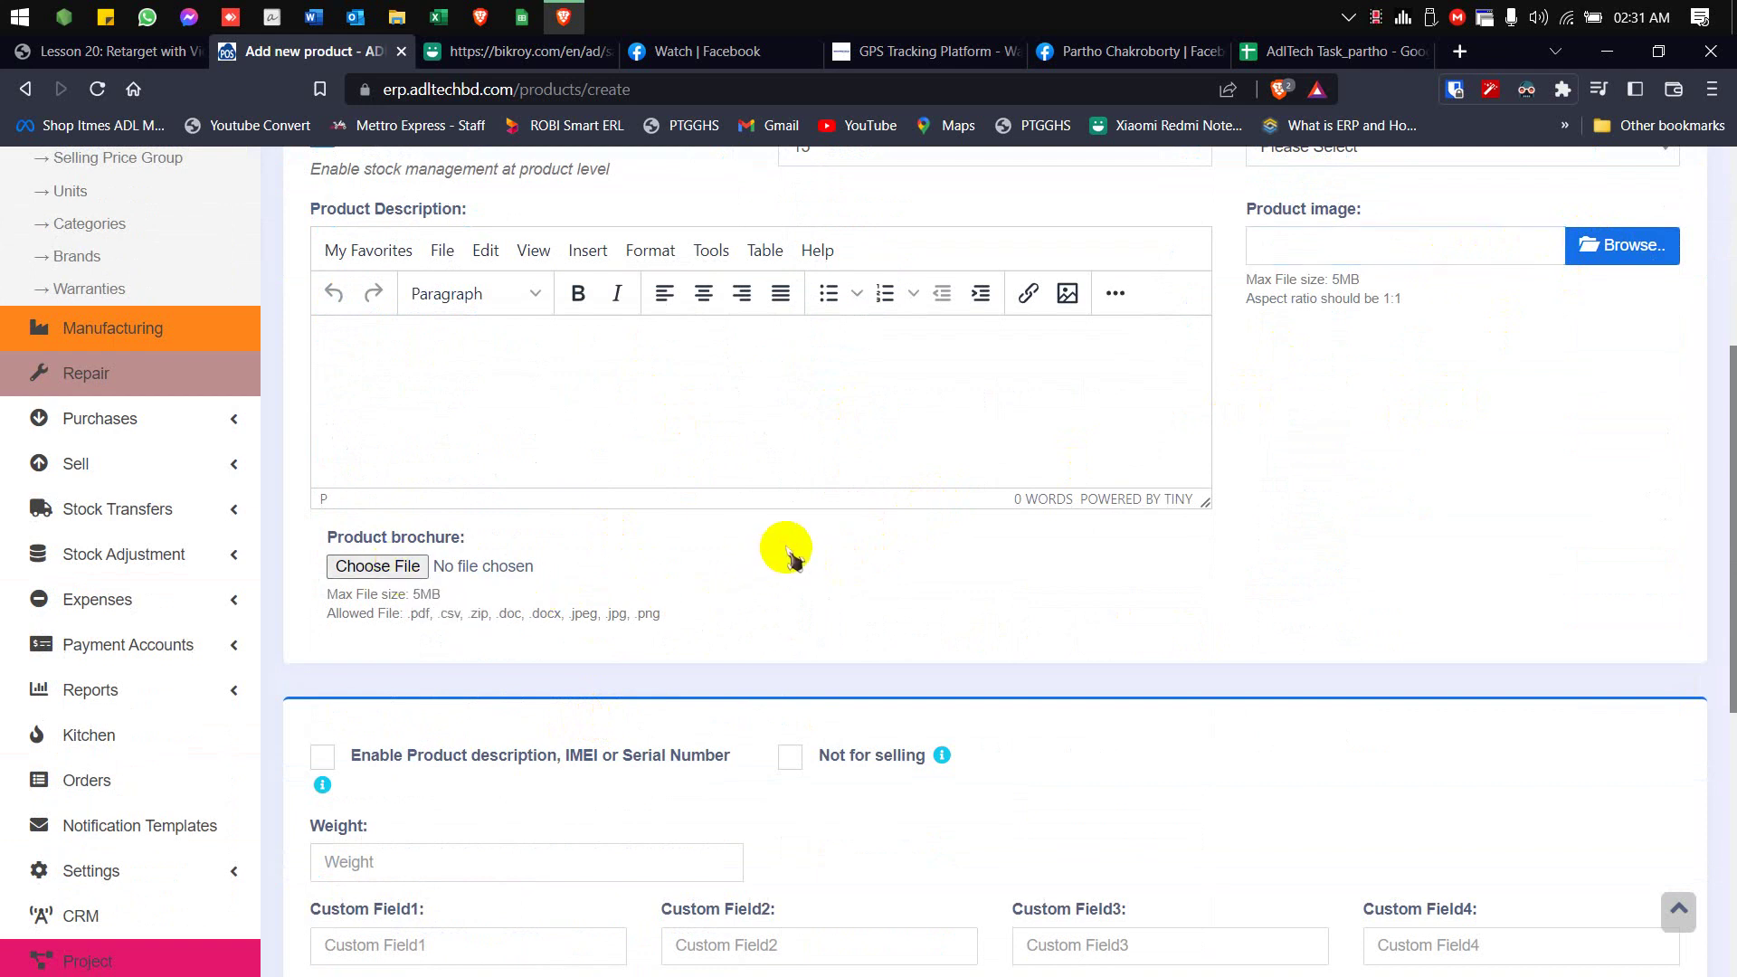
{"action": "scroll", "coordinate": [787, 554], "scroll_direction": "down", "scroll_amount": 3}
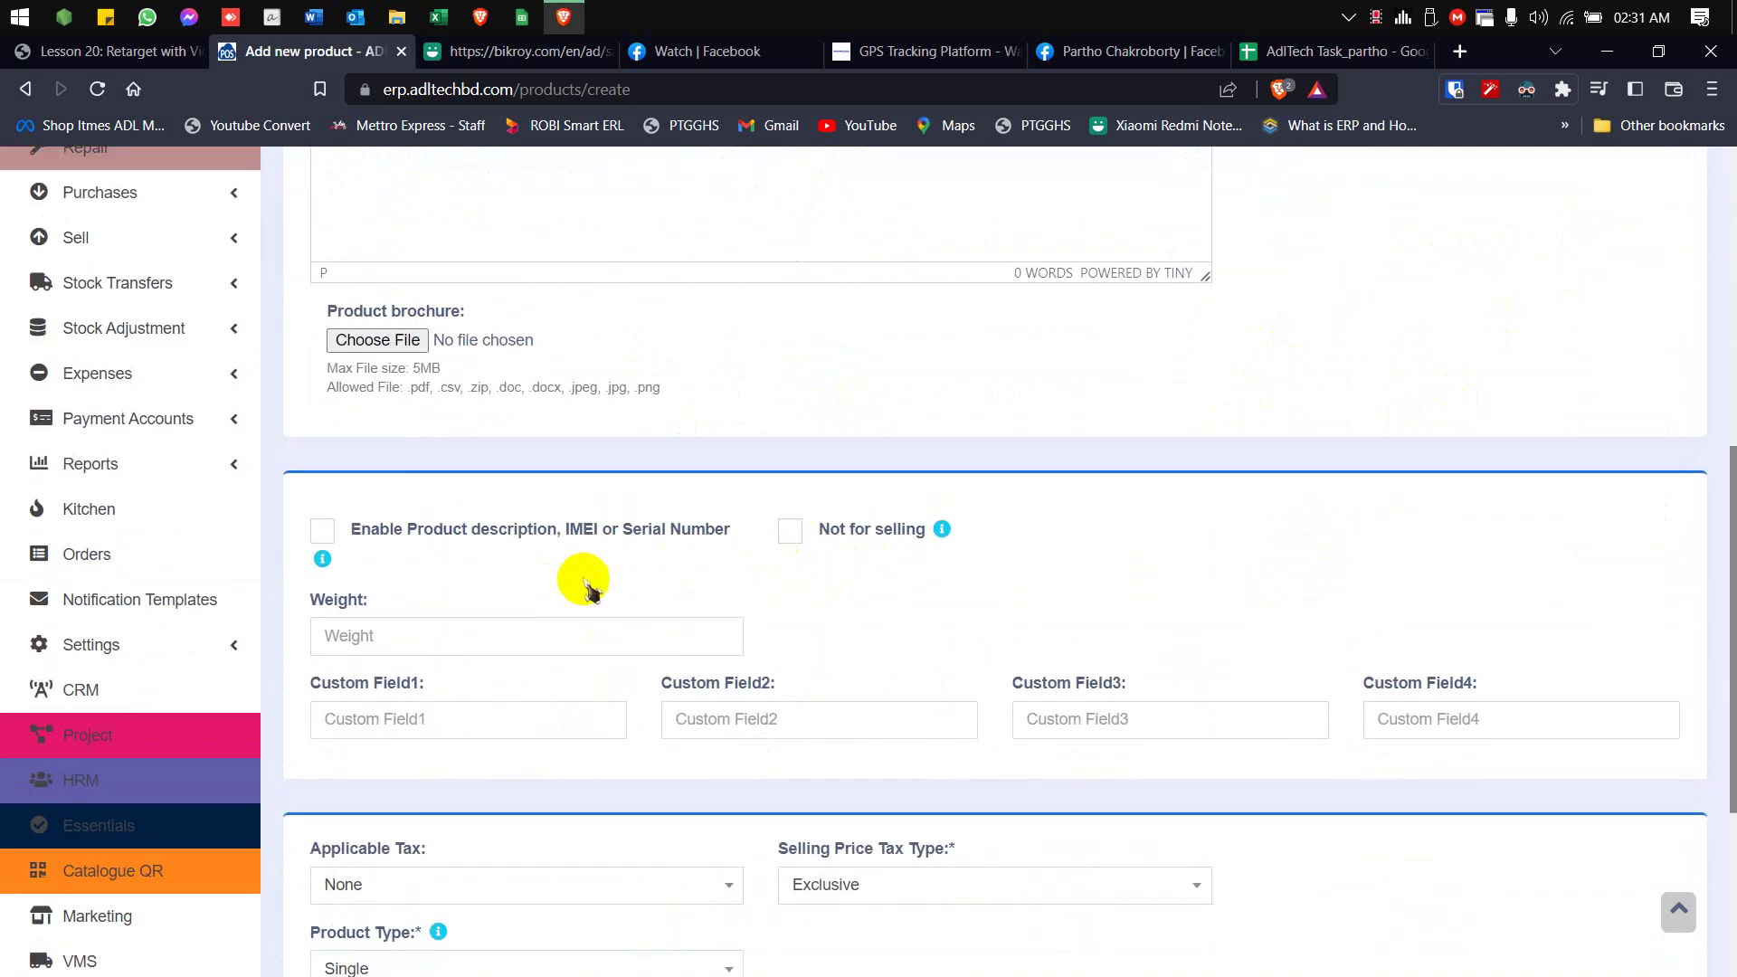
{"action": "scroll", "coordinate": [762, 562], "scroll_direction": "down", "scroll_amount": 1}
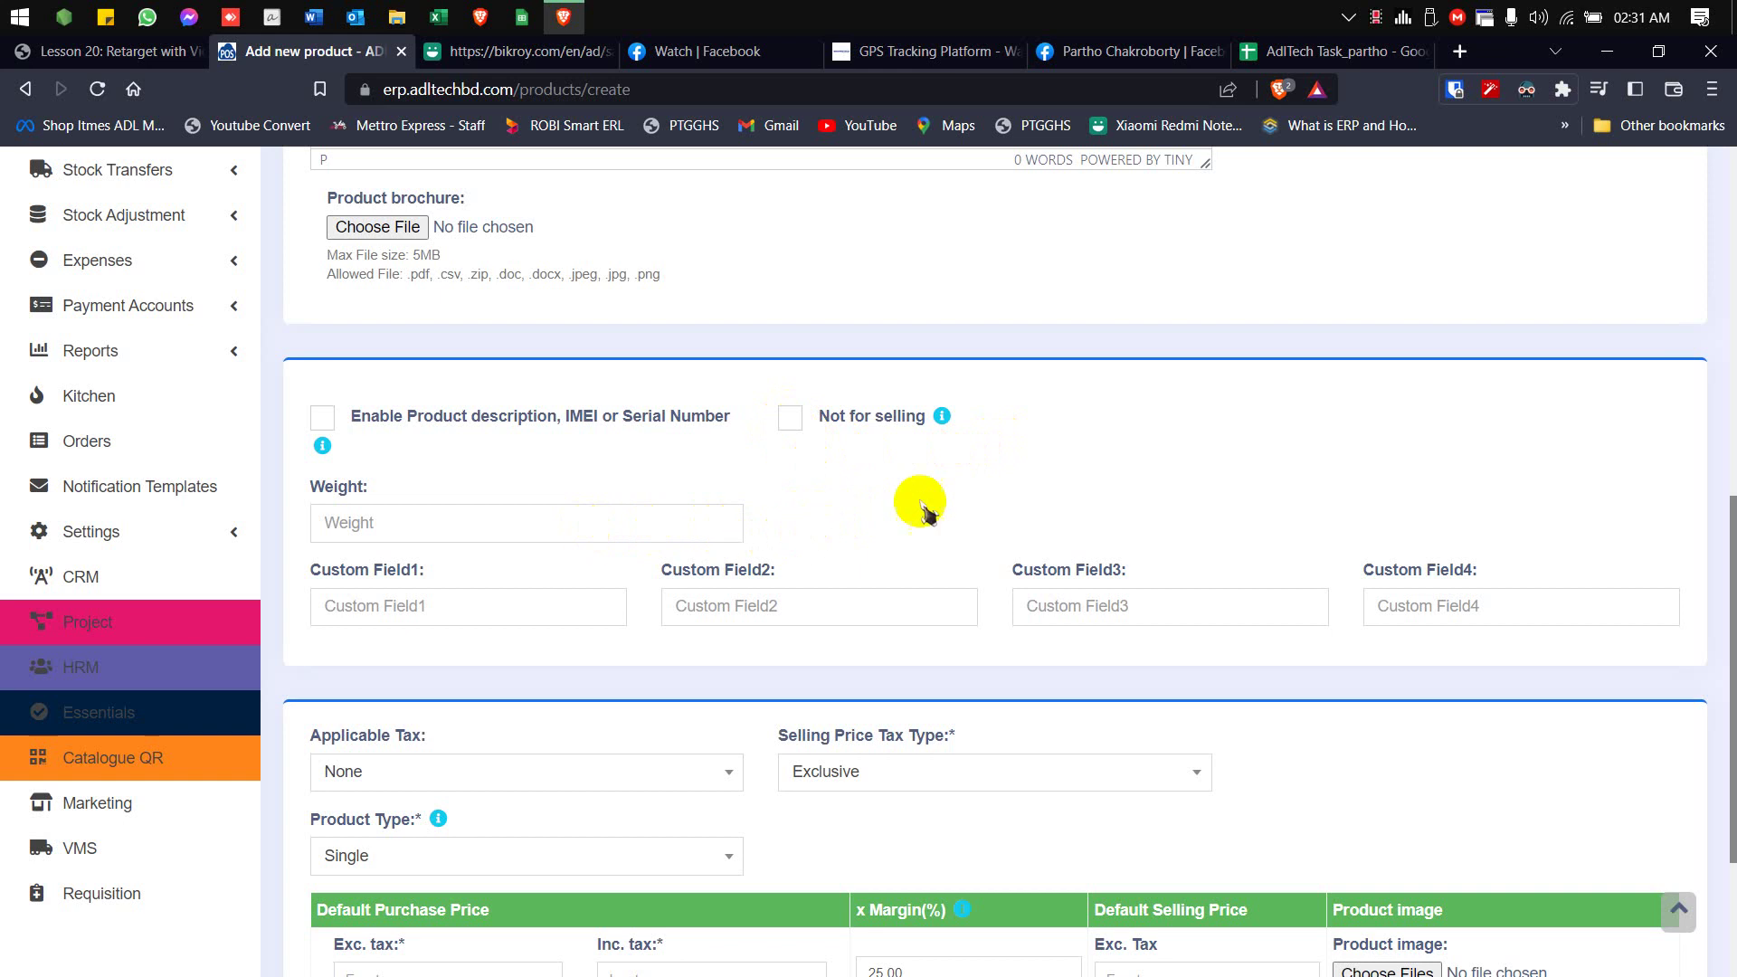
{"action": "scroll", "coordinate": [905, 502], "scroll_direction": "down", "scroll_amount": 2}
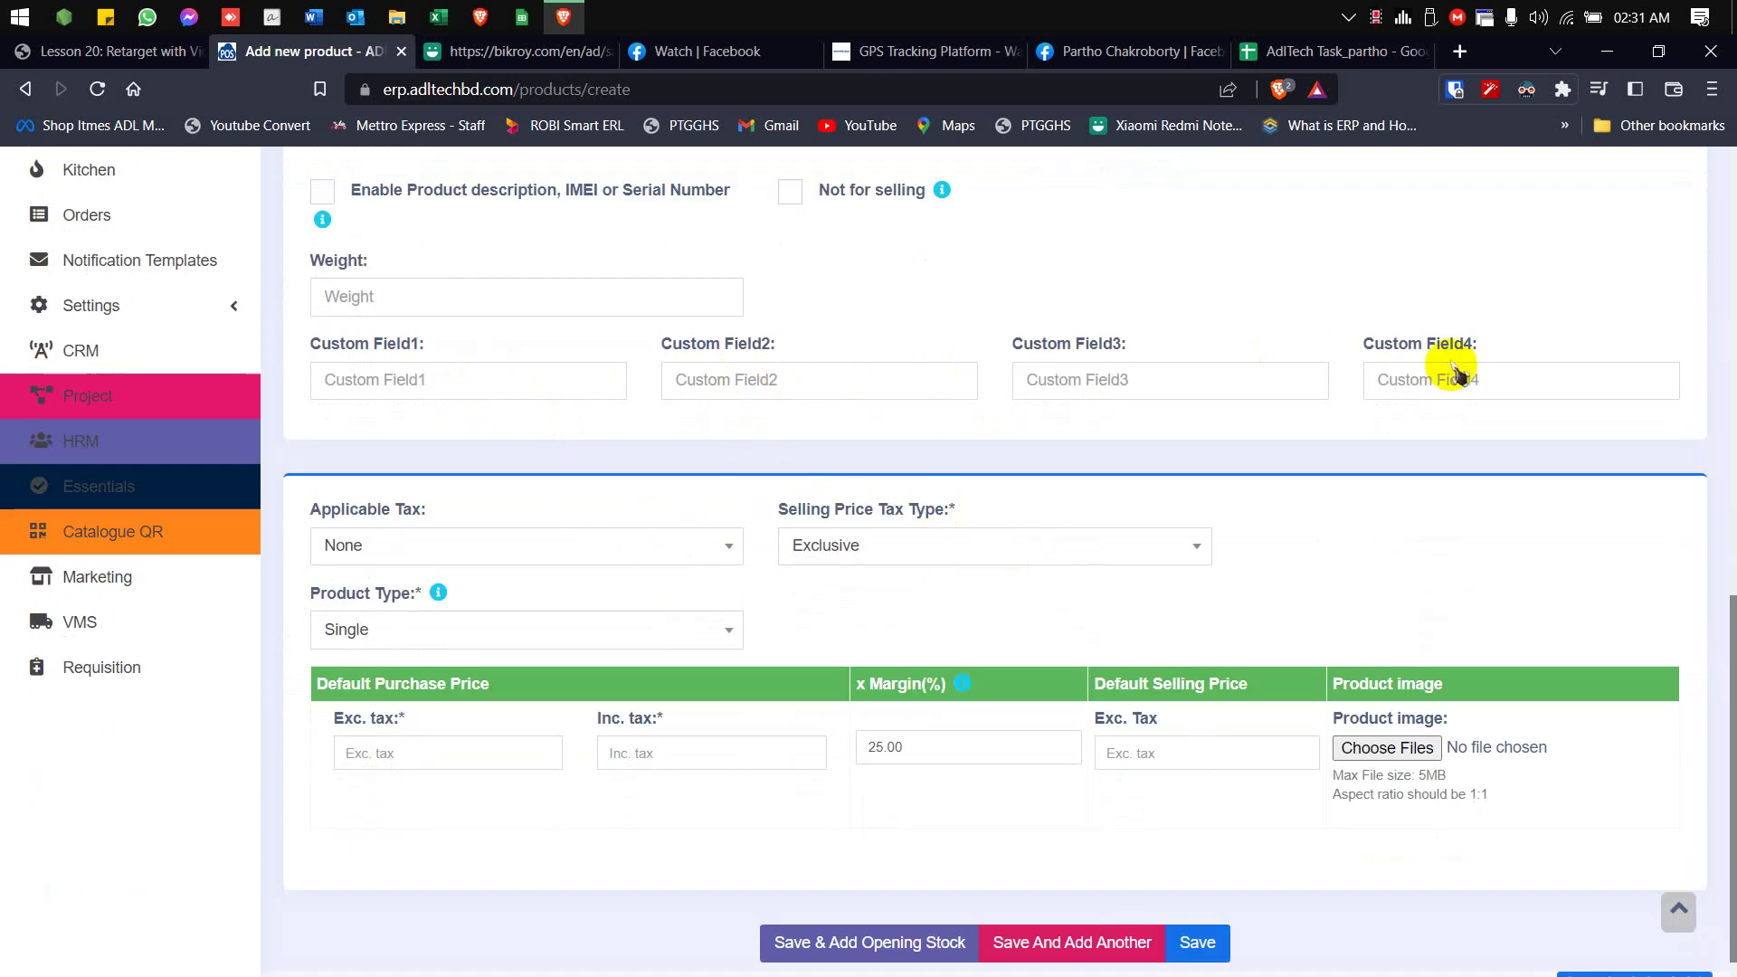
{"action": "scroll", "coordinate": [942, 504], "scroll_direction": "down", "scroll_amount": 1}
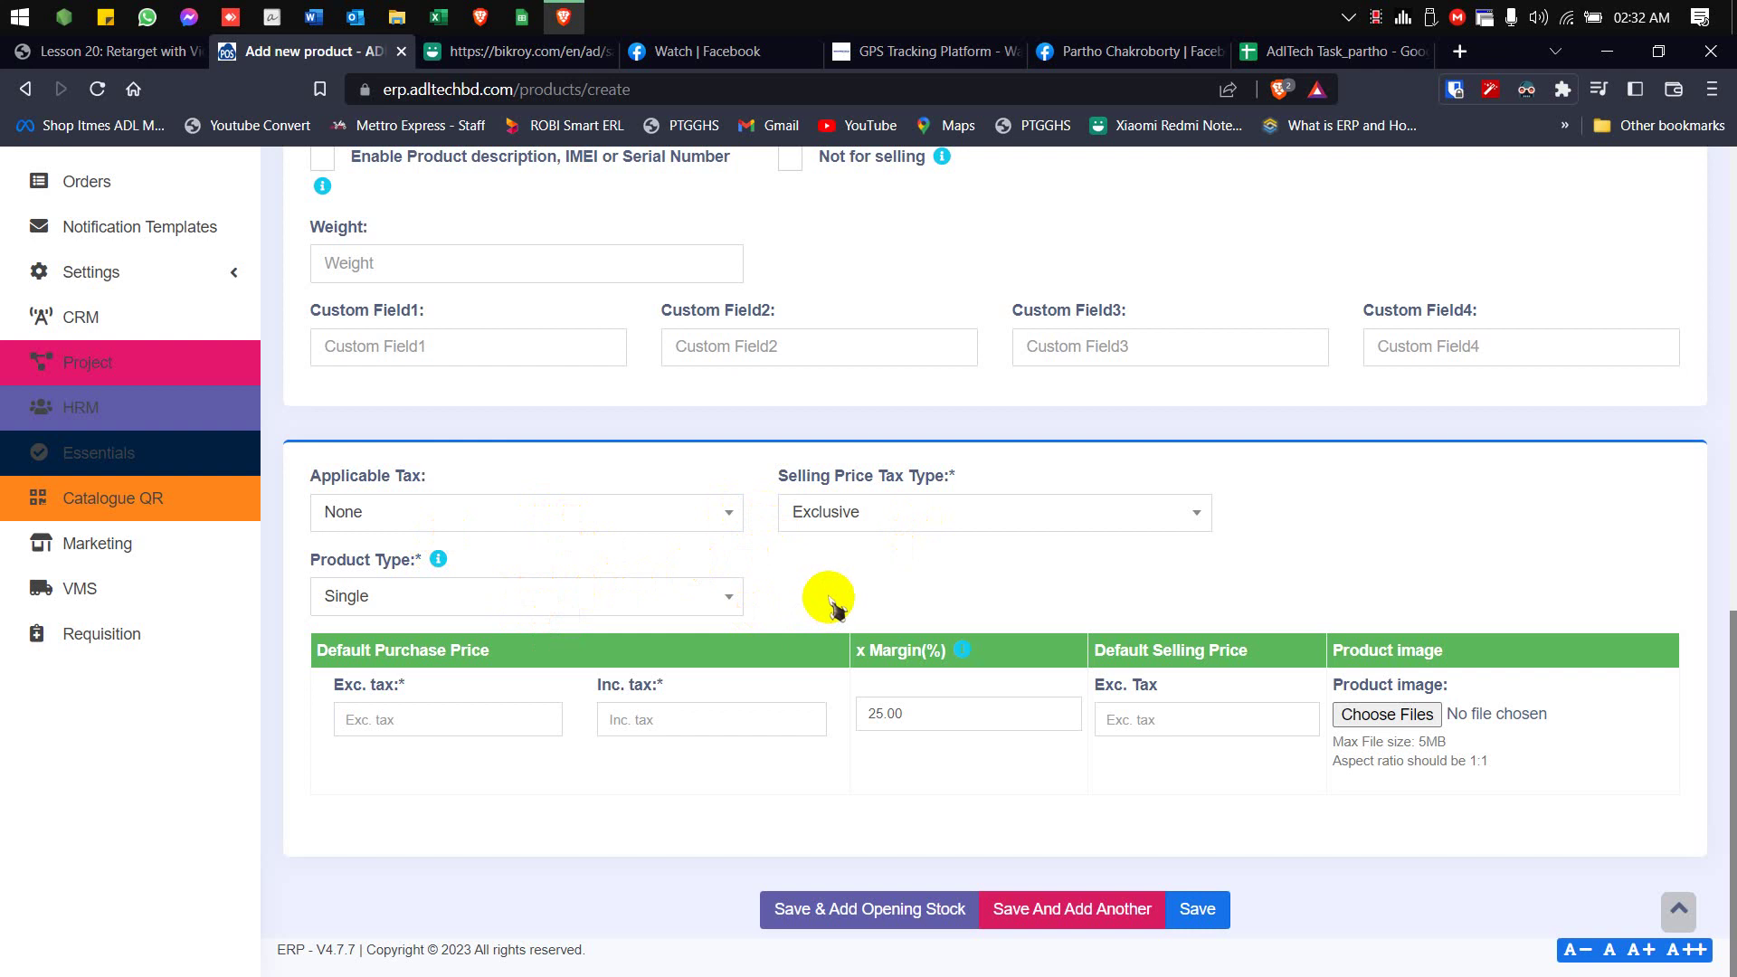
{"action": "left_click", "coordinate": [728, 604]}
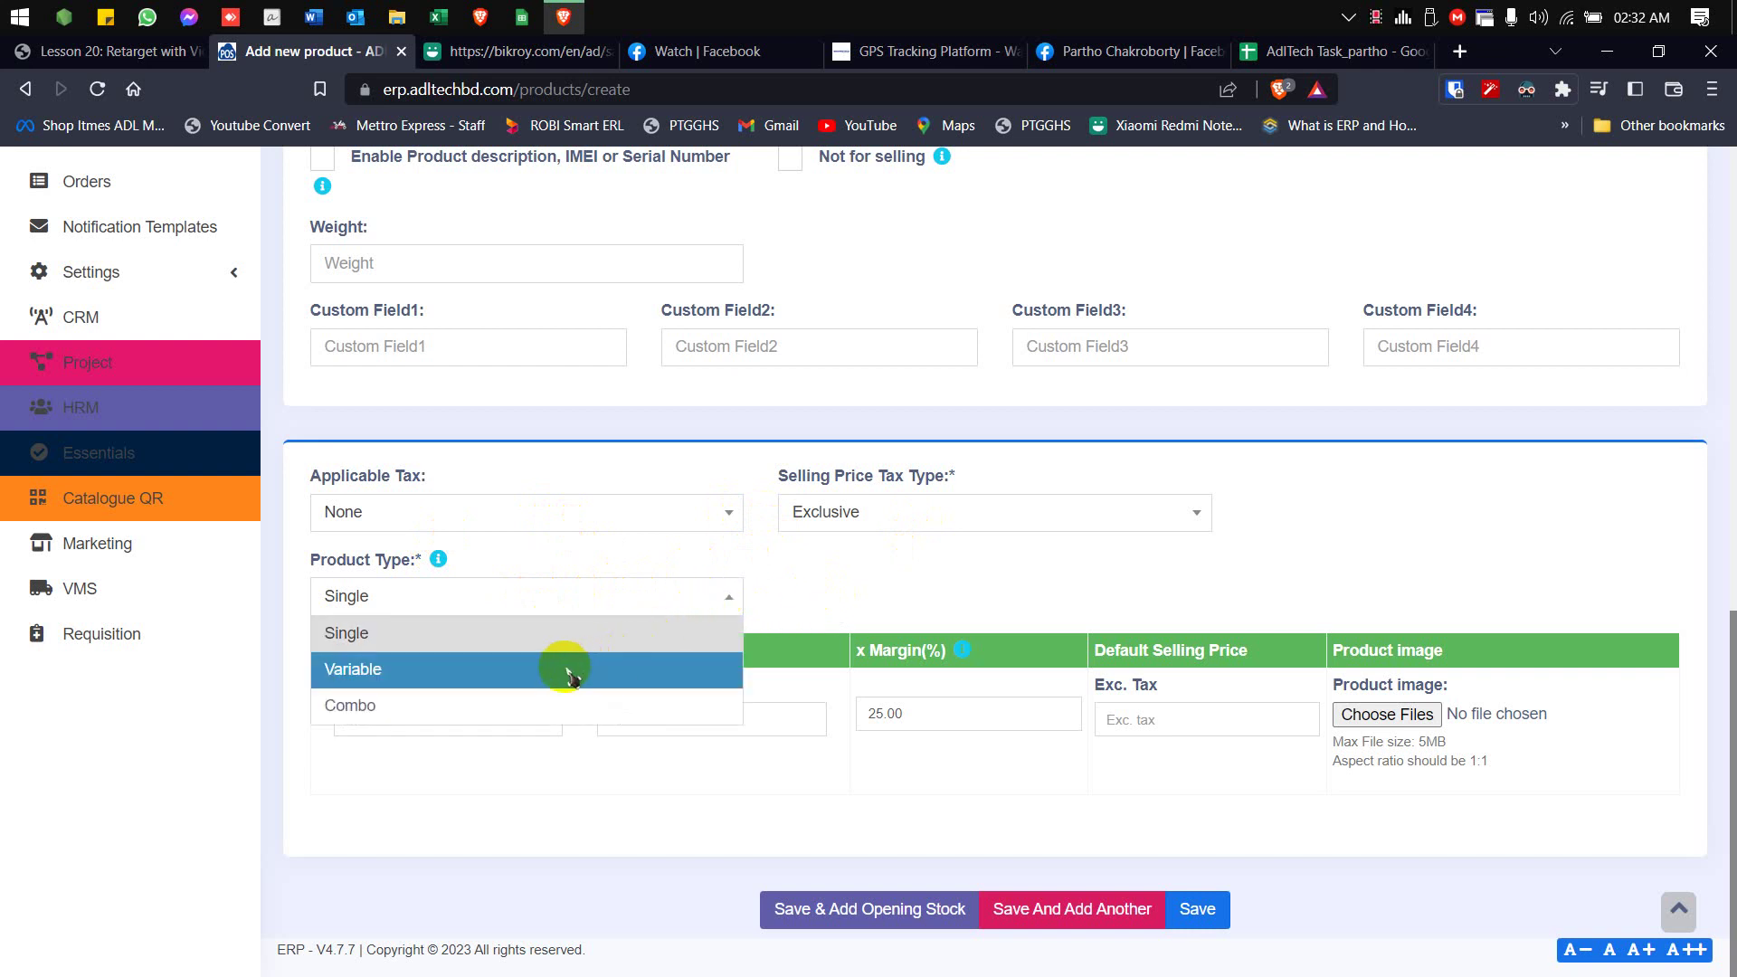
{"action": "left_click", "coordinate": [823, 595]}
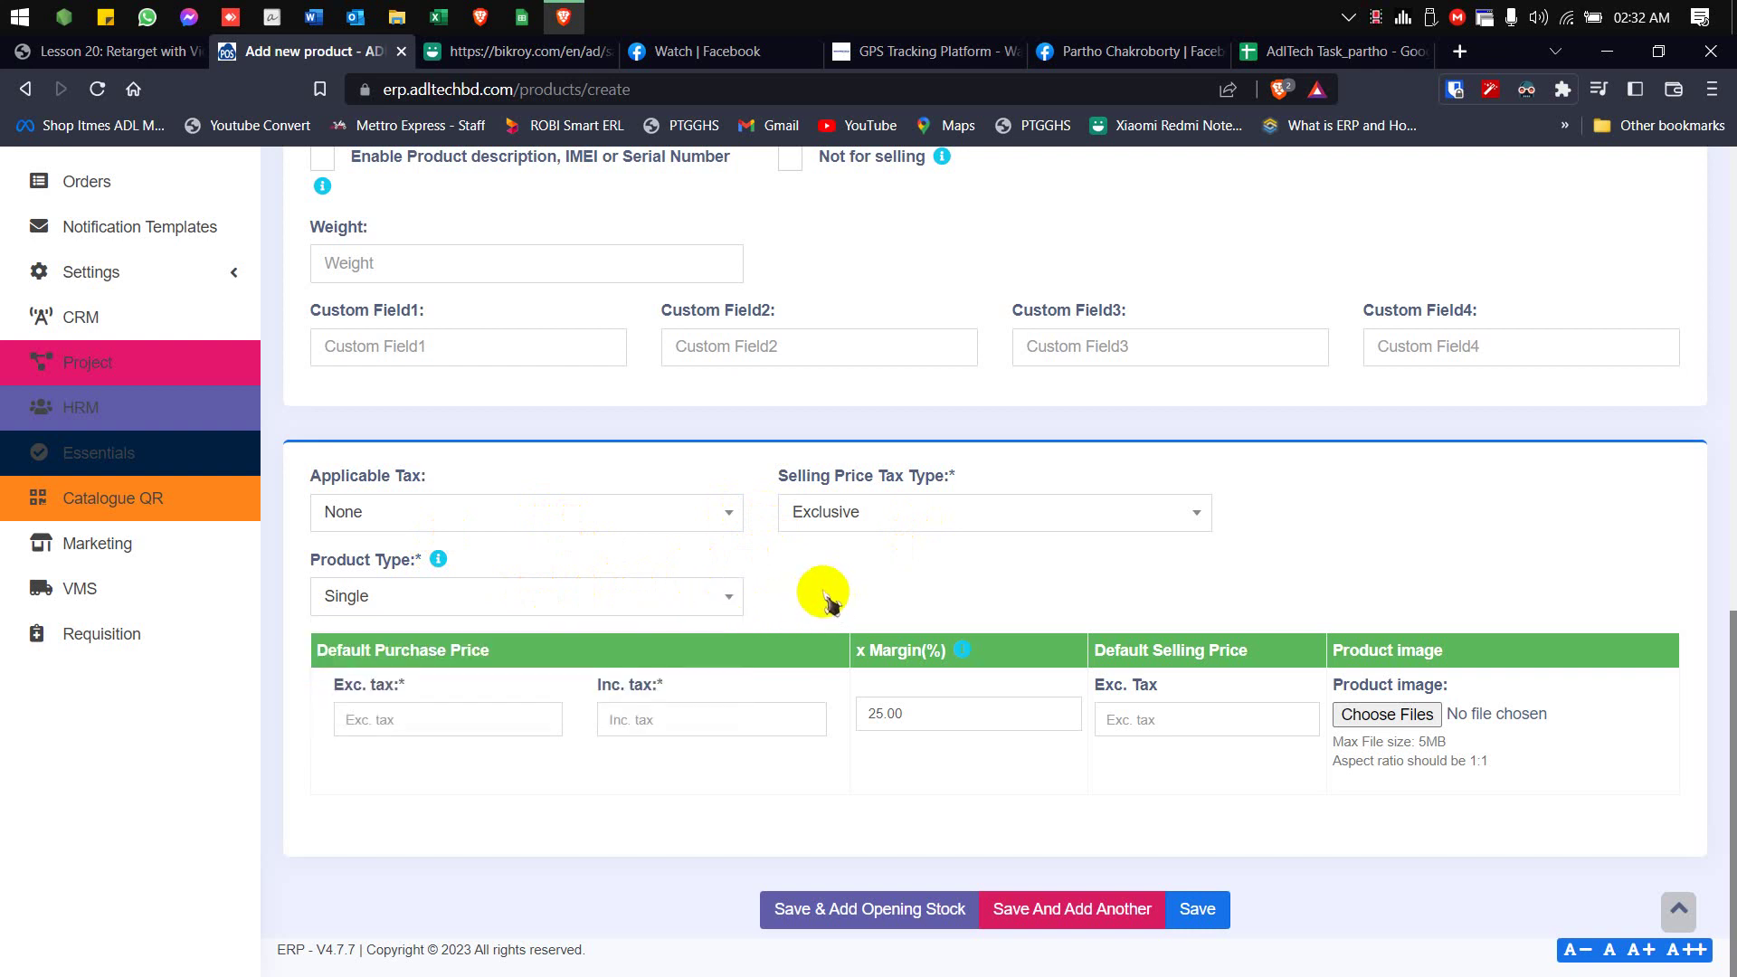
Step: Set both the default purchase price and the default selling price excluding tax to 195
{"action": "left_click", "coordinate": [457, 719]}
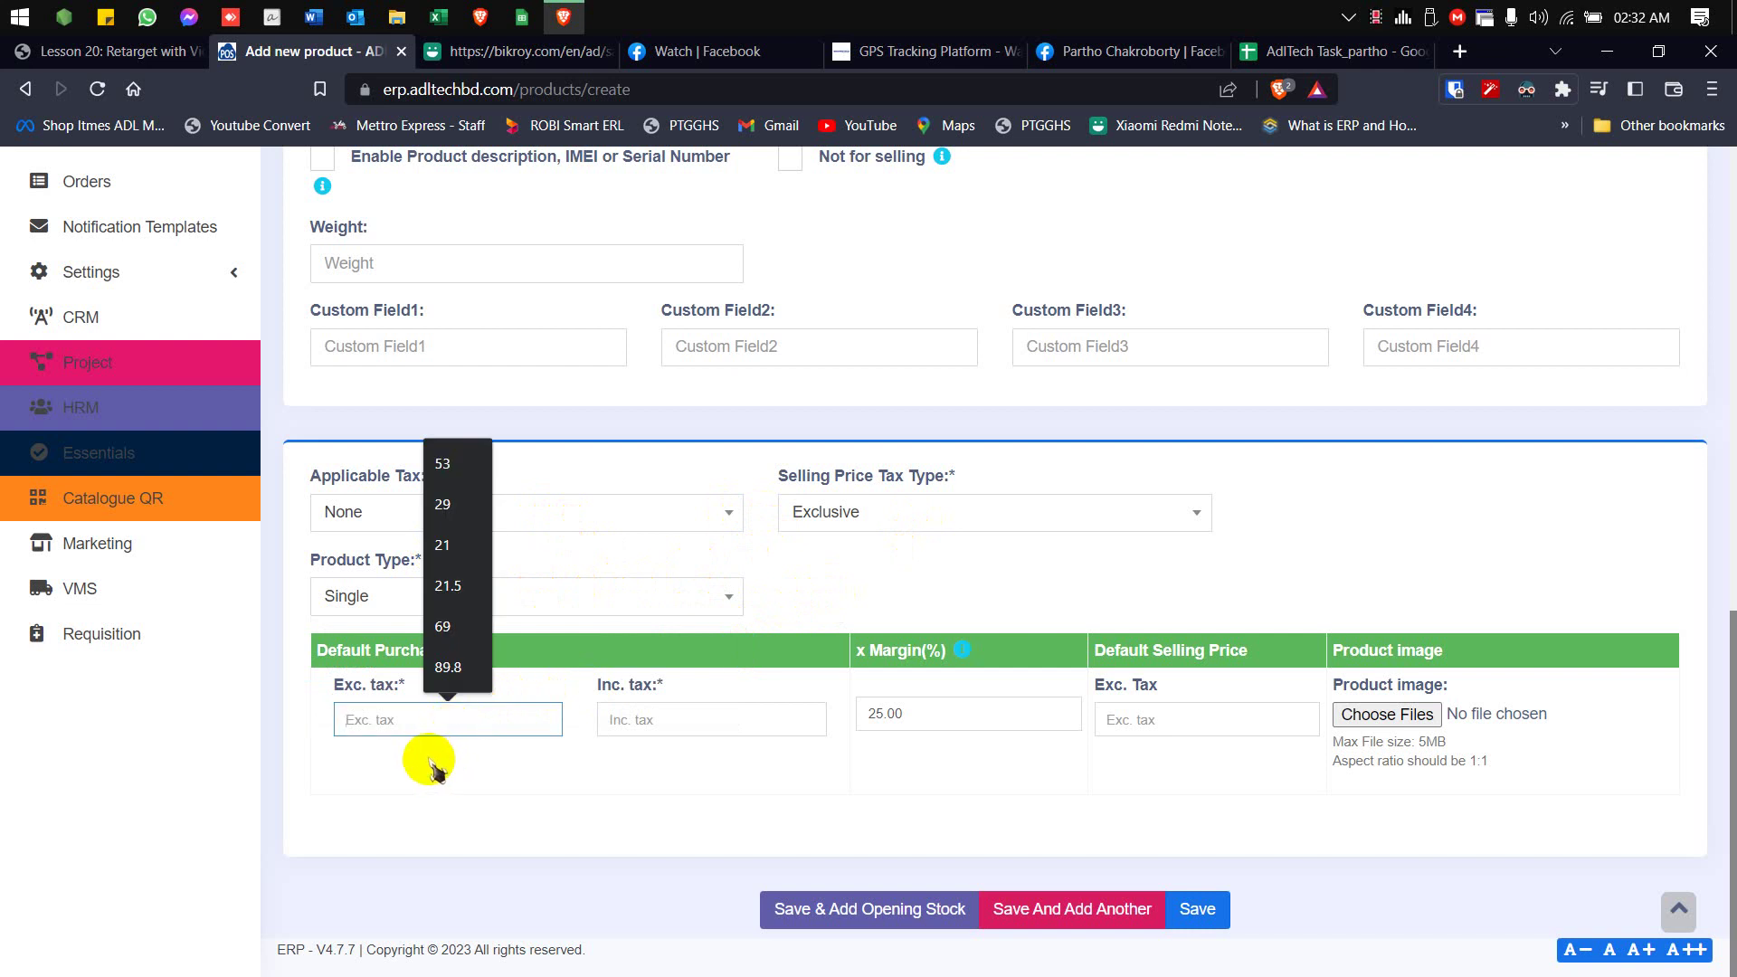
{"action": "type", "text": "195"}
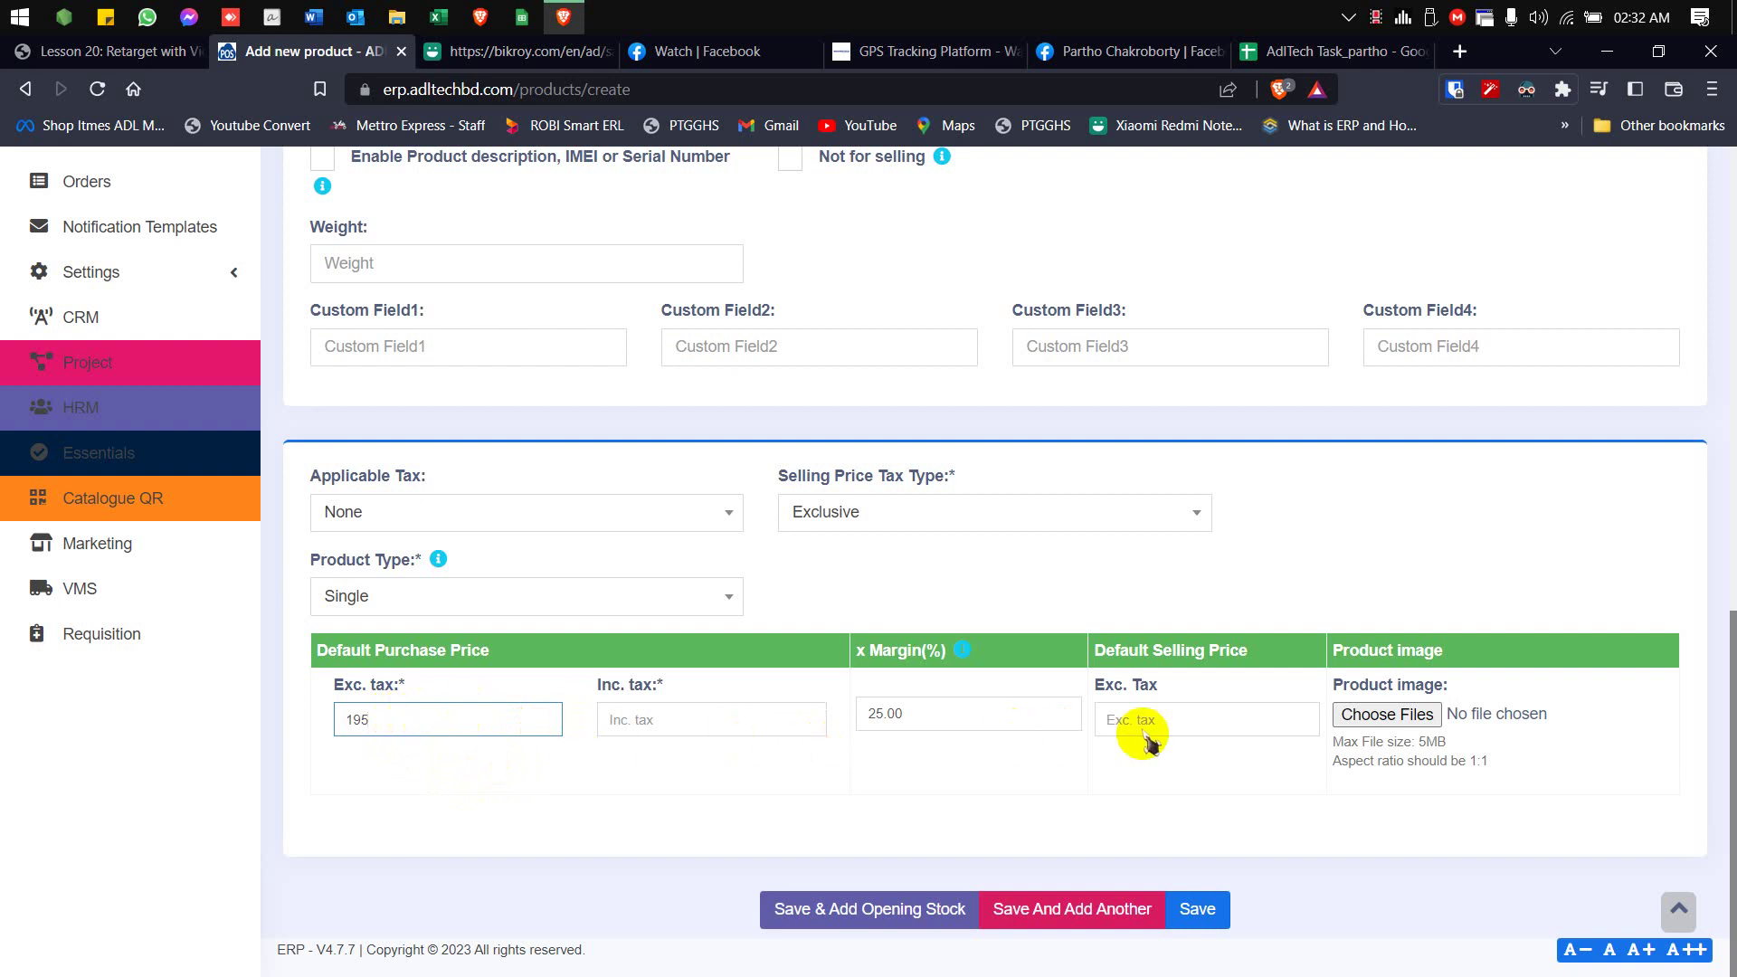
{"action": "left_click", "coordinate": [921, 721]}
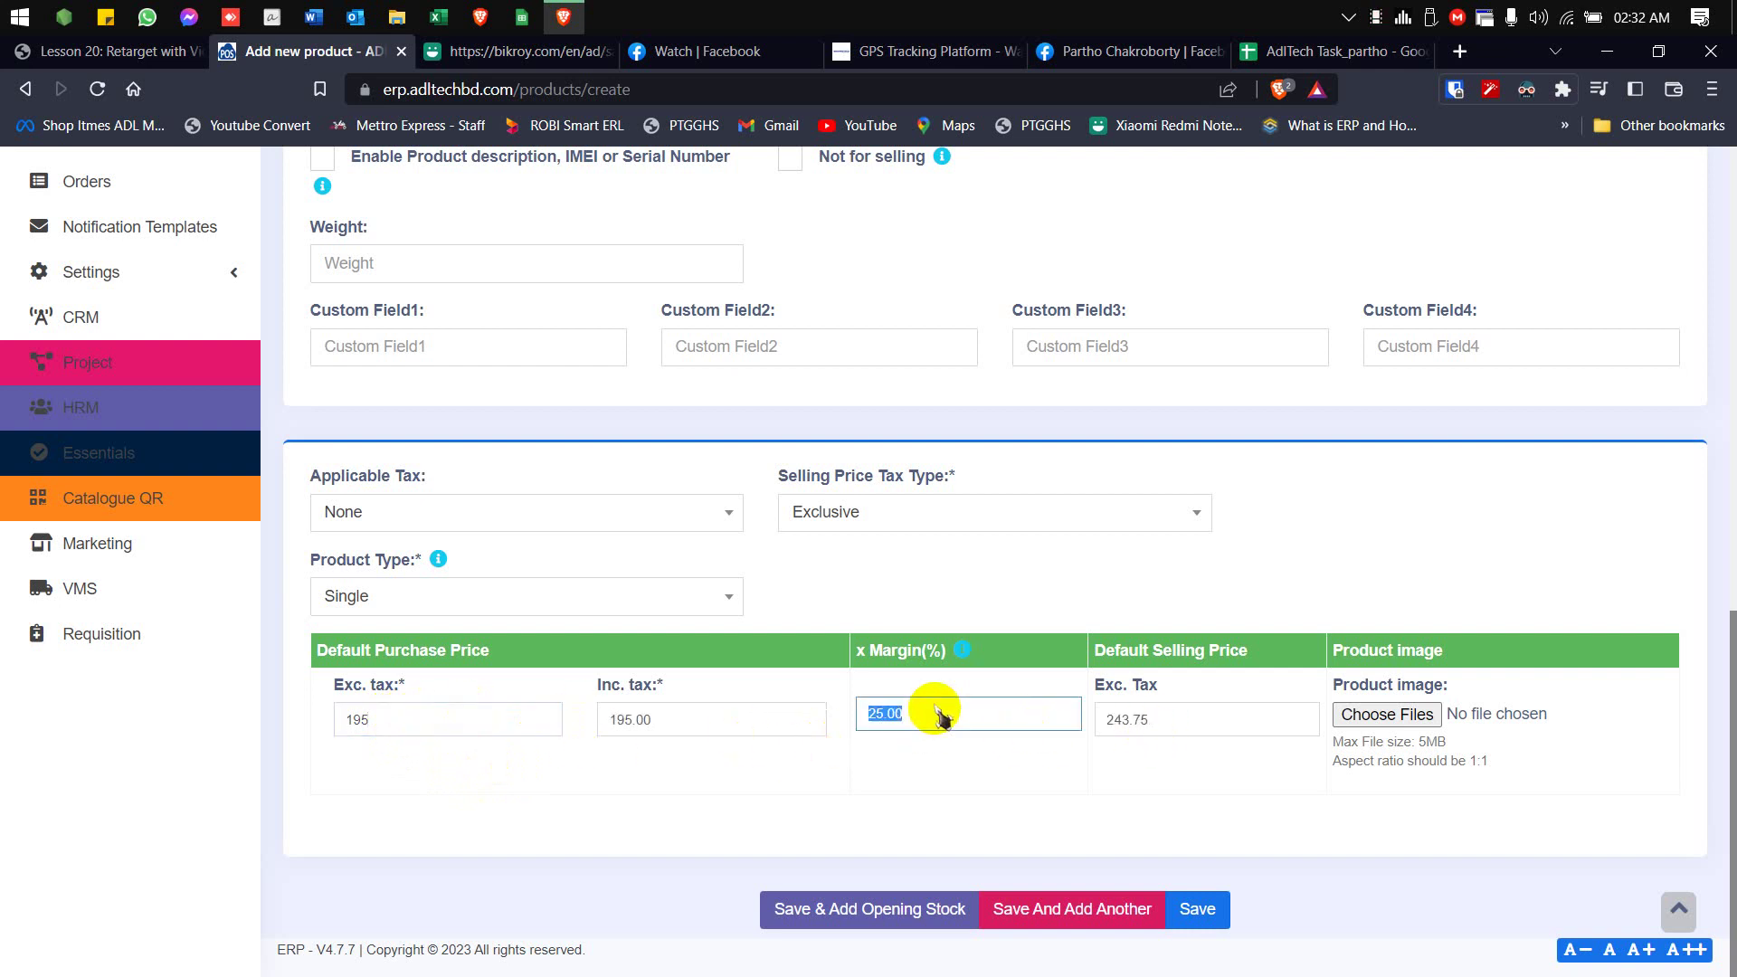
{"action": "left_click", "coordinate": [1128, 720]}
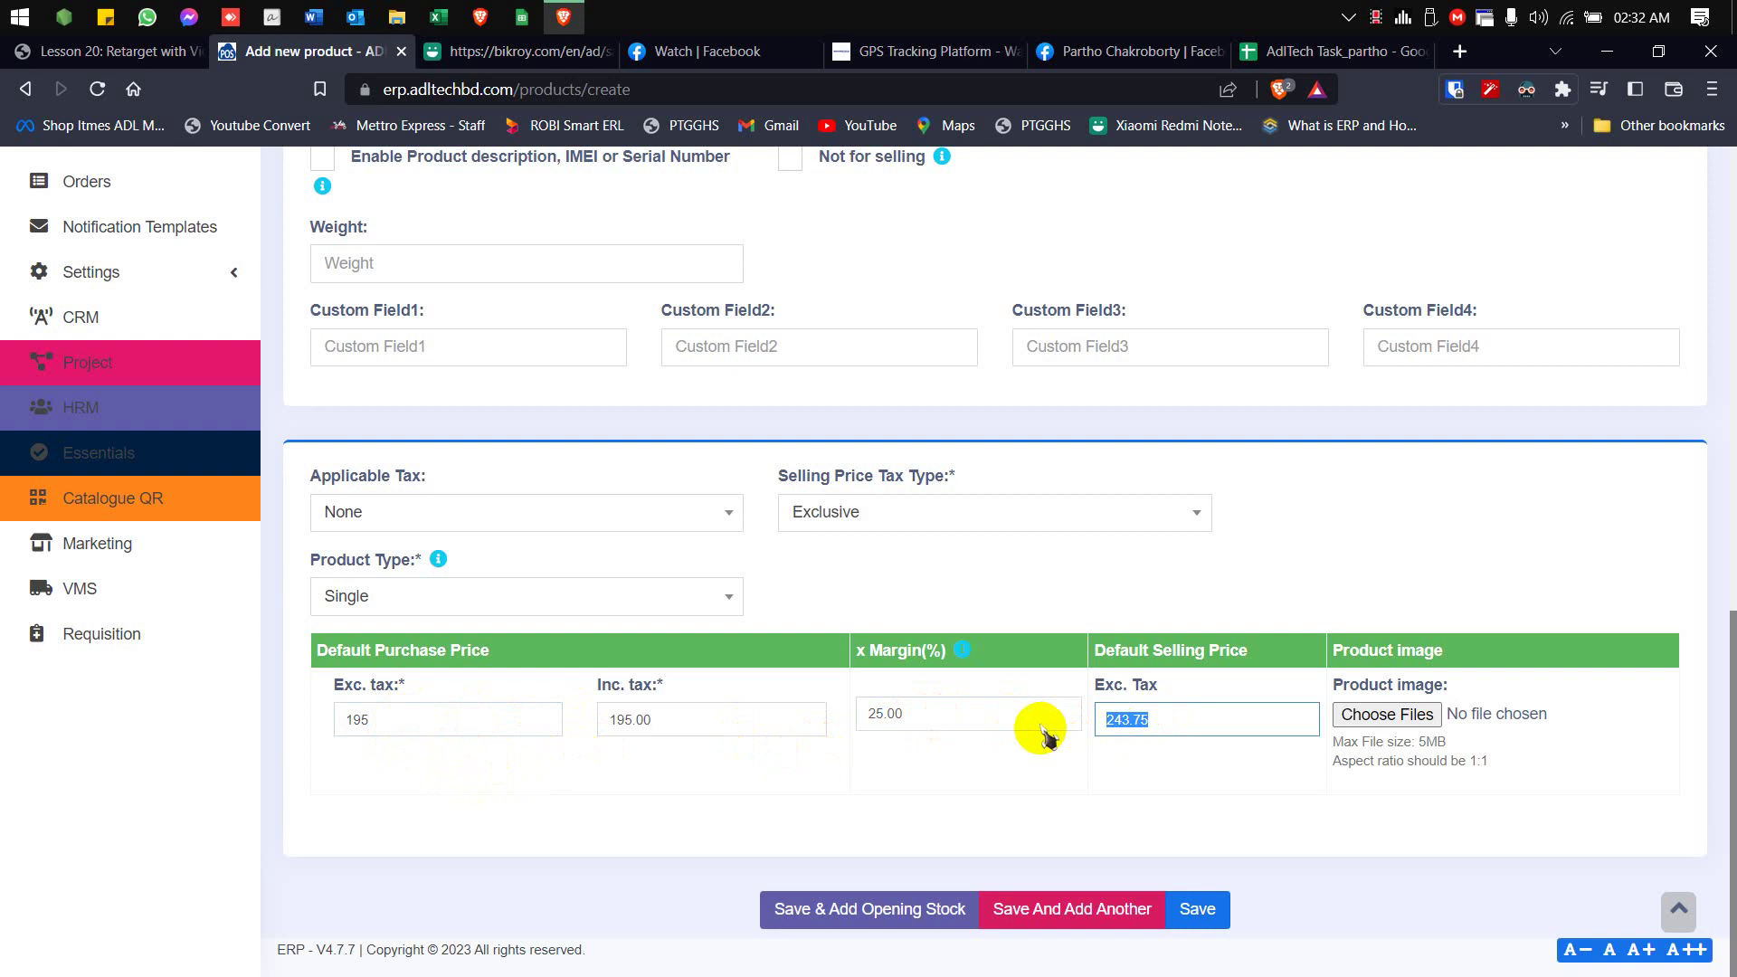
{"action": "type", "text": "195"}
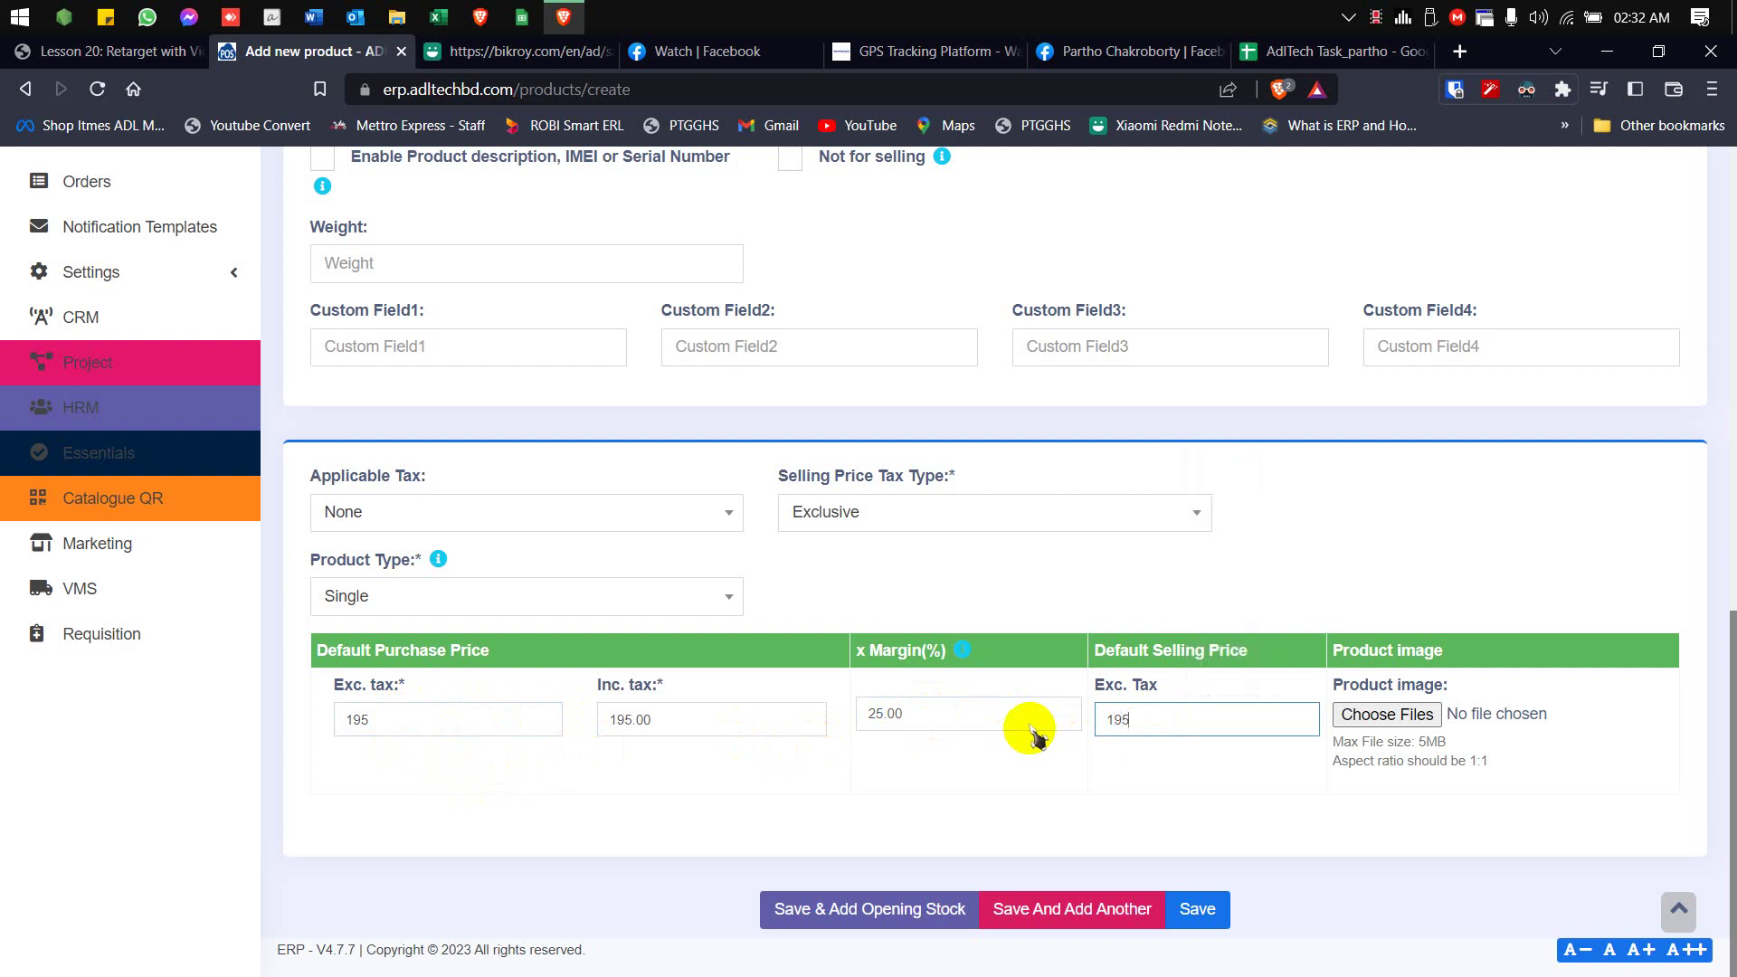
{"action": "left_click", "coordinate": [1131, 774]}
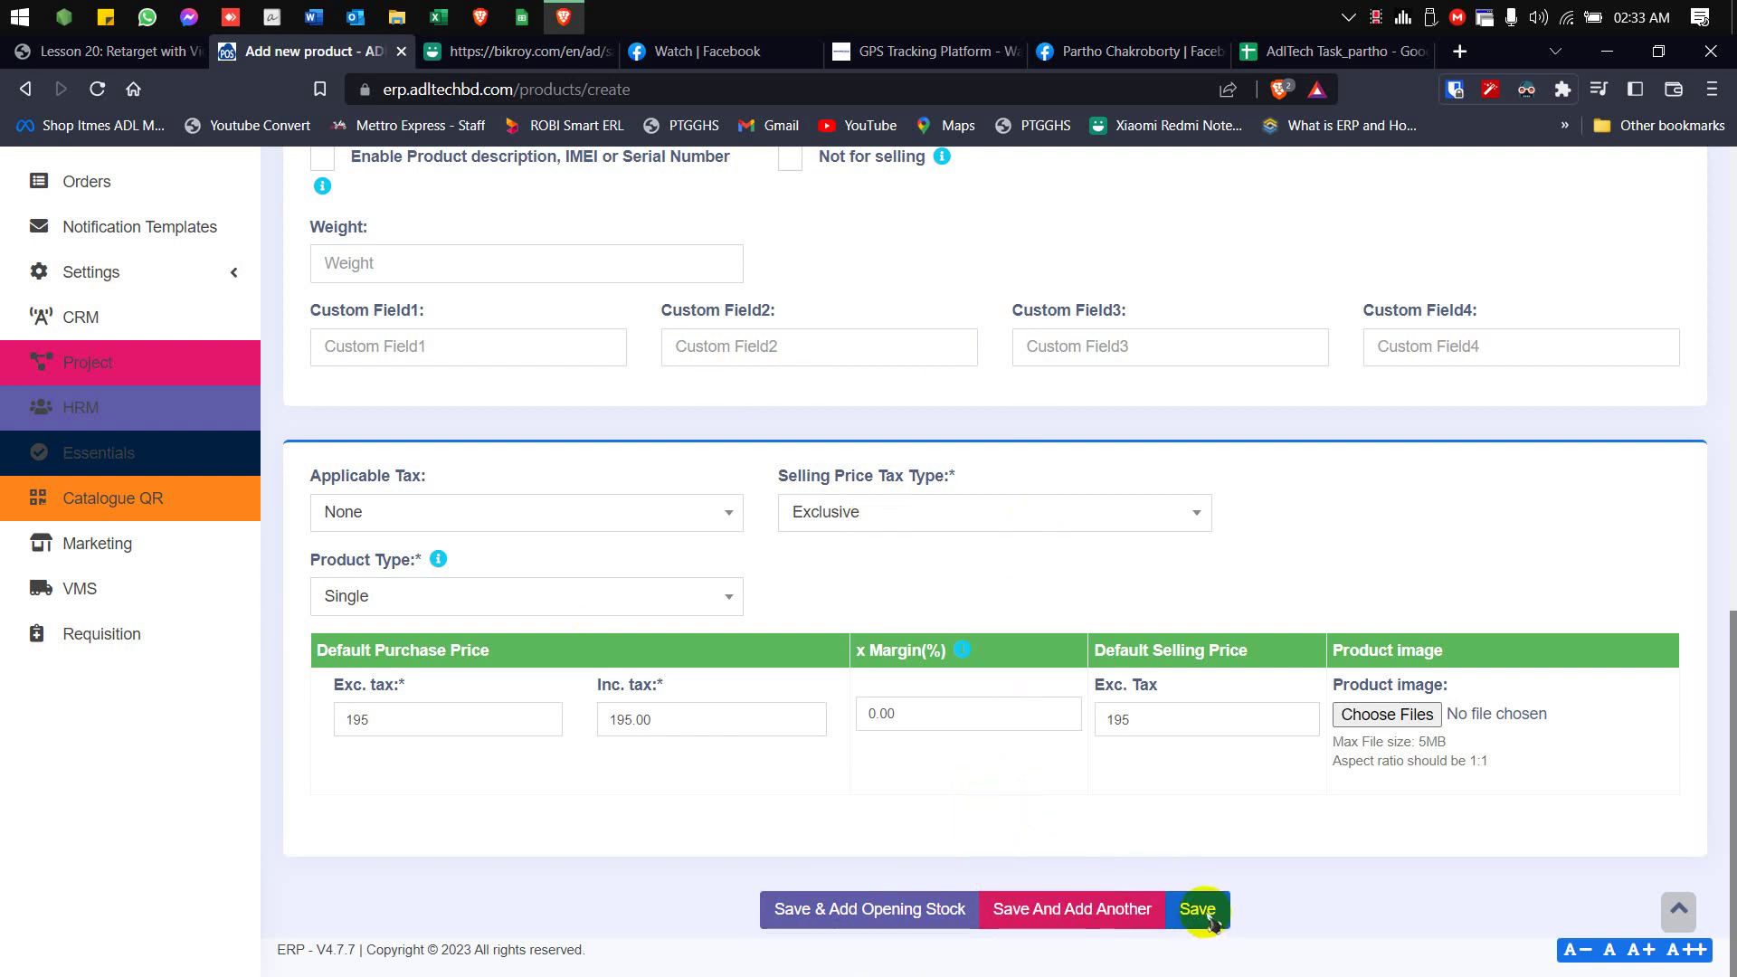
Step: Save the product with opening stock entry and set its remaining quantity at Foxsoft (BL0001) to 50 L
{"action": "left_click", "coordinate": [869, 912]}
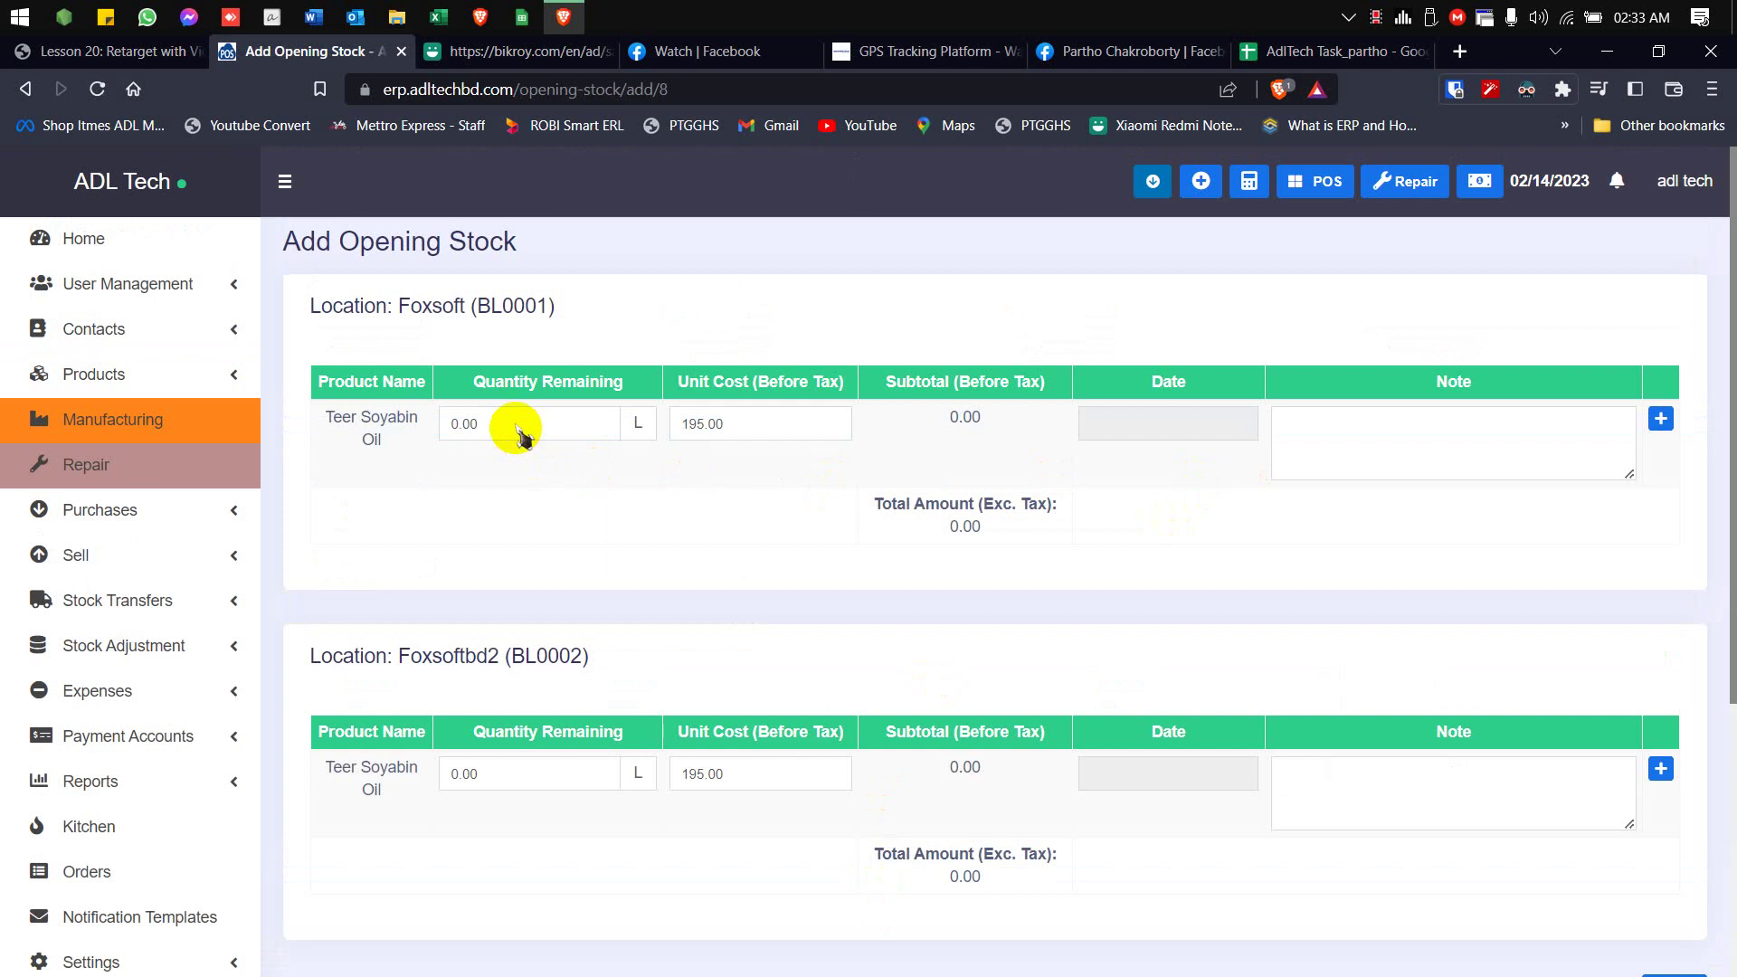
{"action": "left_click_drag", "start_coordinate": [521, 435], "coordinate": [443, 436]}
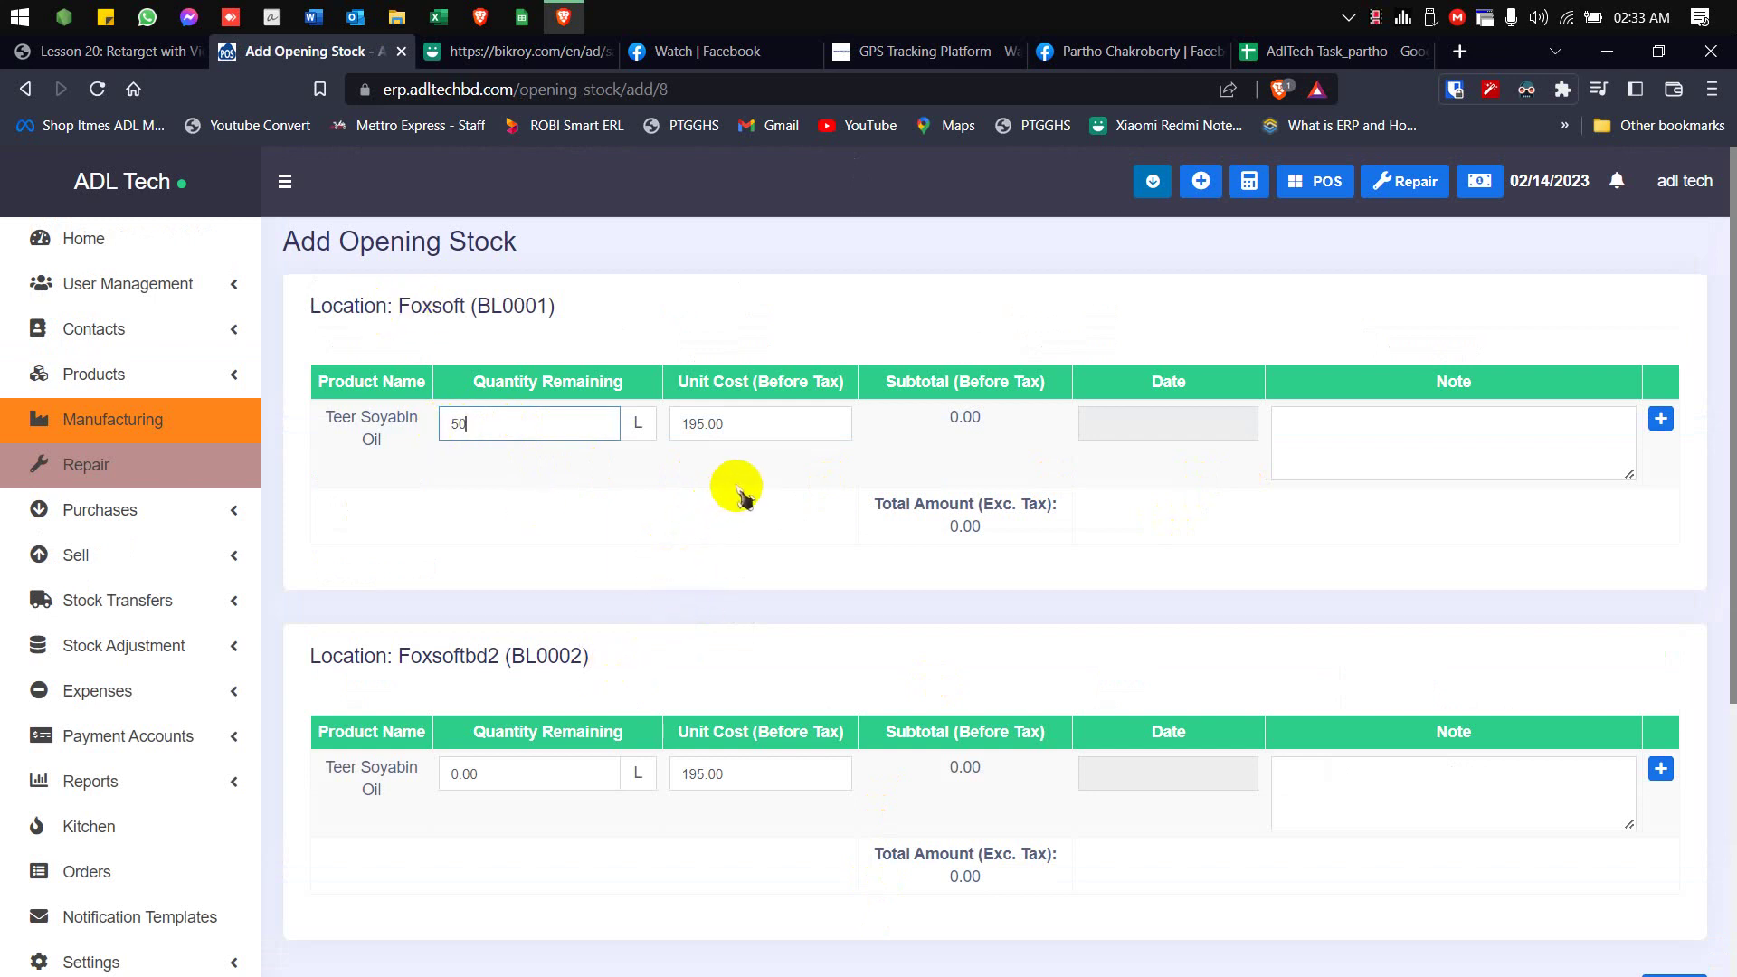
{"action": "left_click", "coordinate": [1212, 507]}
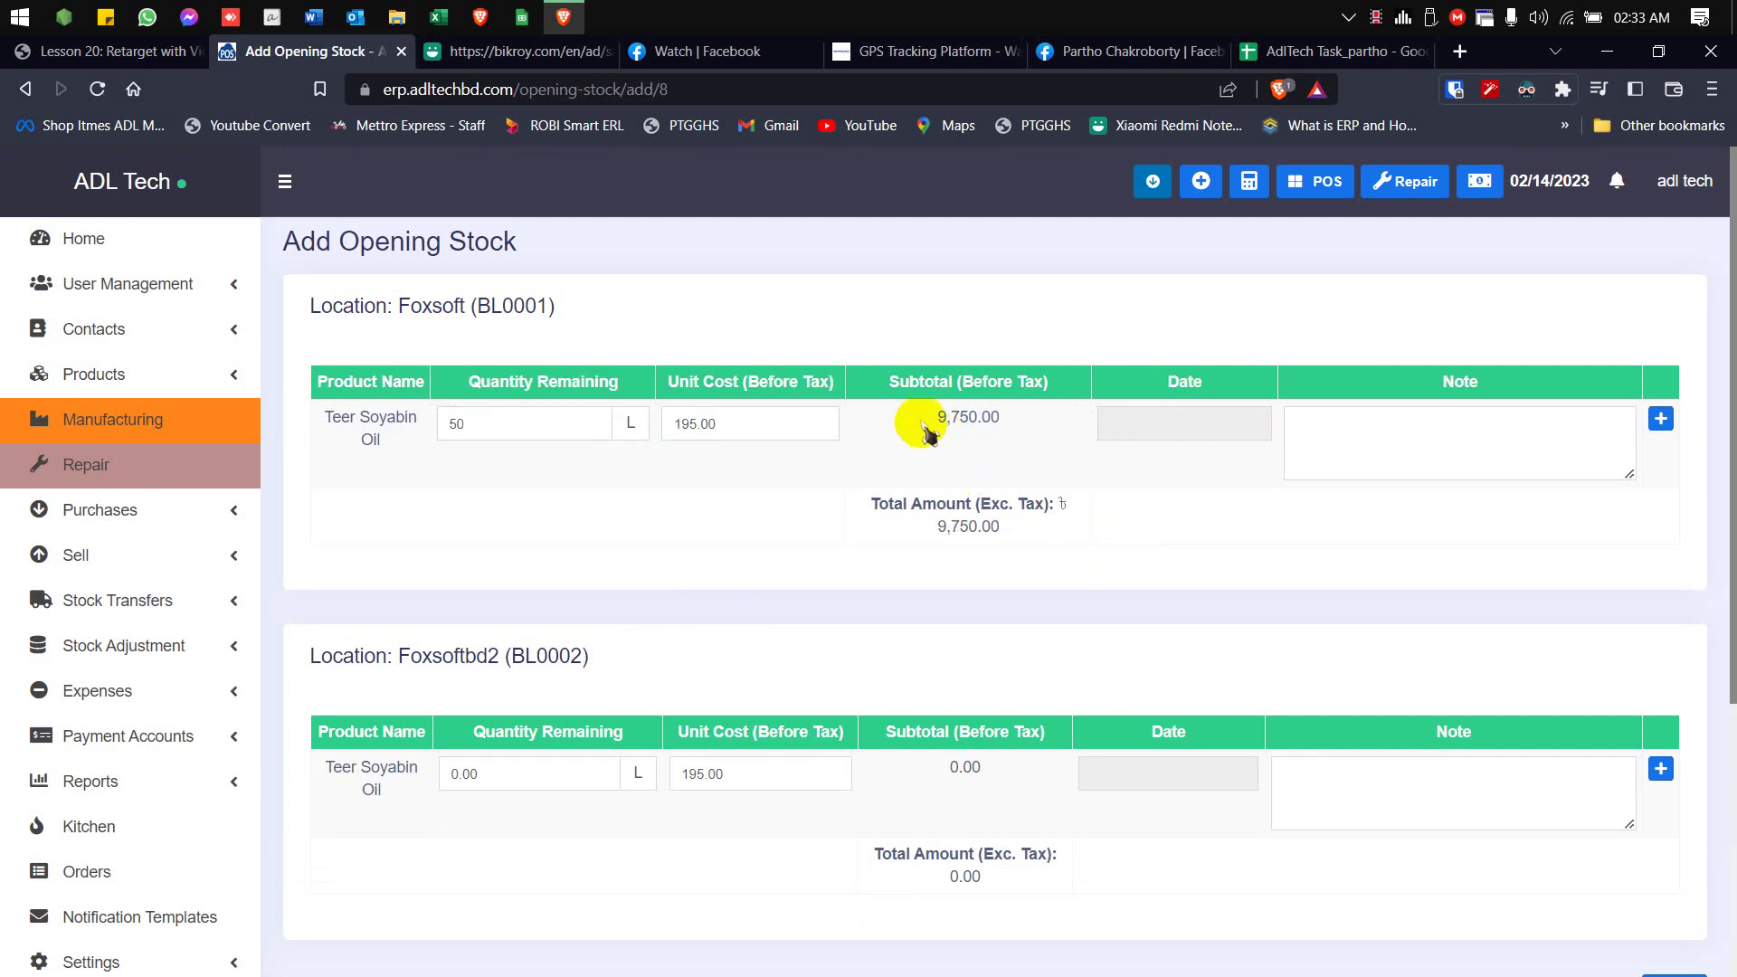
Step: Check the opening stock subtotal and the entries for both business locations, and save the opening stock
{"action": "left_click_drag", "start_coordinate": [928, 430], "coordinate": [1049, 423]}
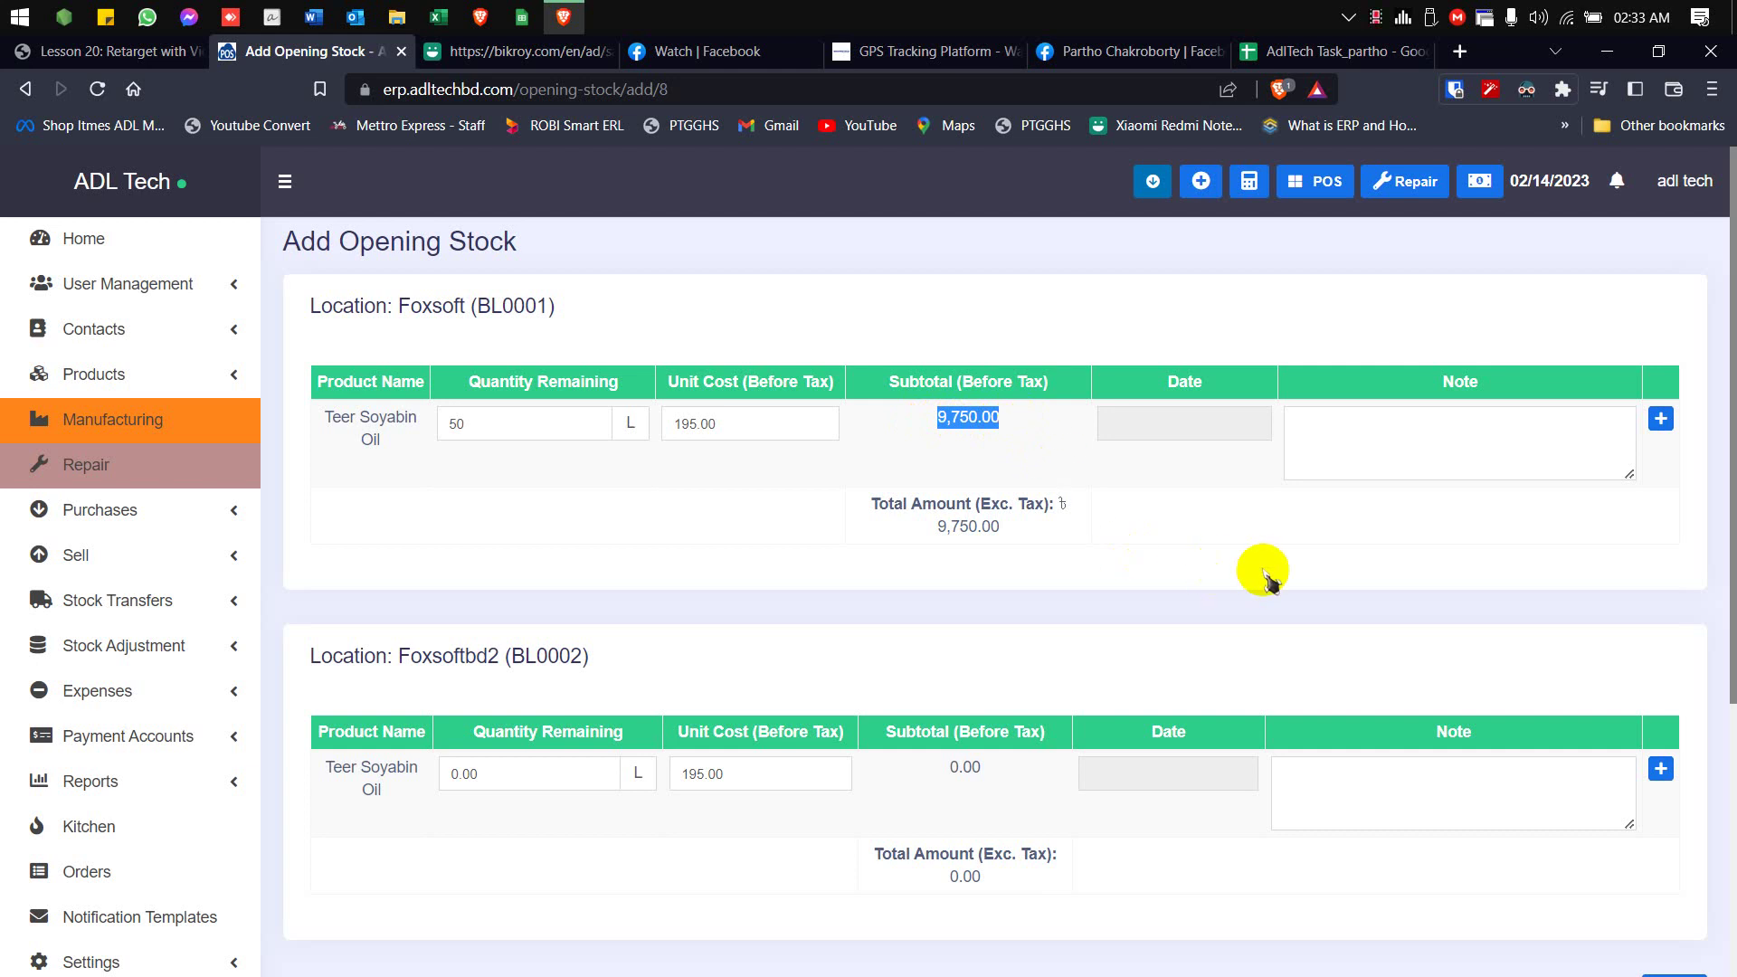
{"action": "scroll", "coordinate": [1263, 572], "scroll_direction": "down", "scroll_amount": 4}
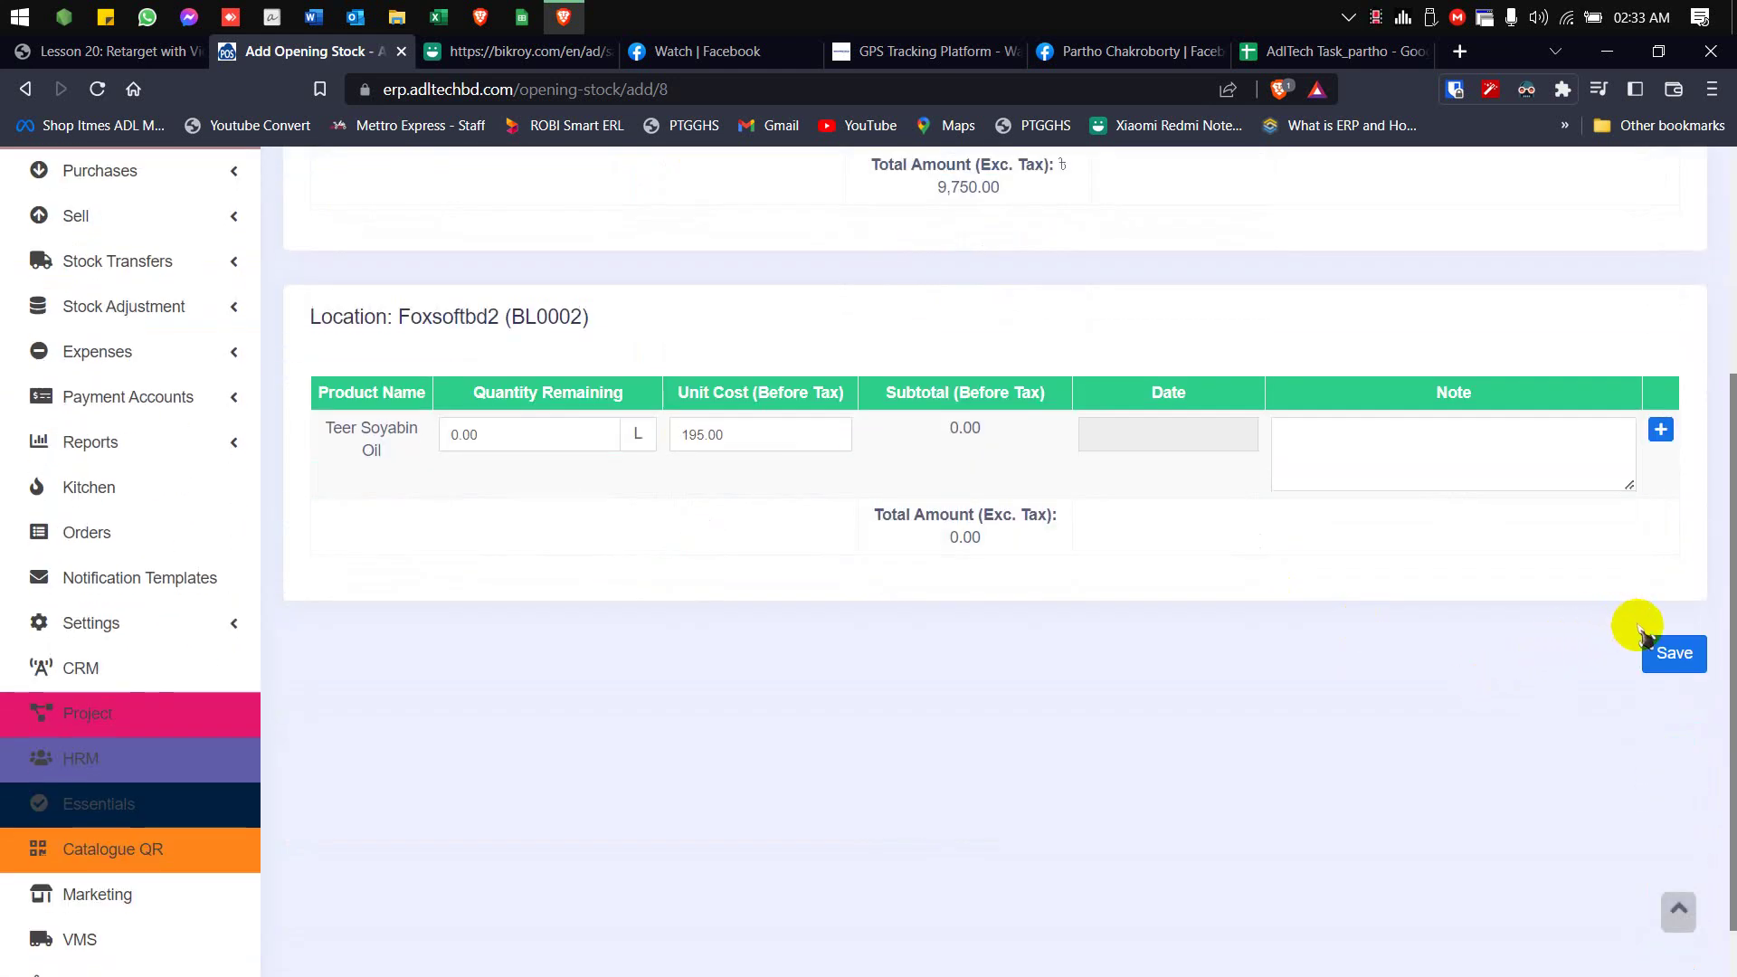
{"action": "scroll", "coordinate": [1206, 567], "scroll_direction": "up", "scroll_amount": 3}
{"action": "scroll", "coordinate": [566, 451], "scroll_direction": "up", "scroll_amount": 1}
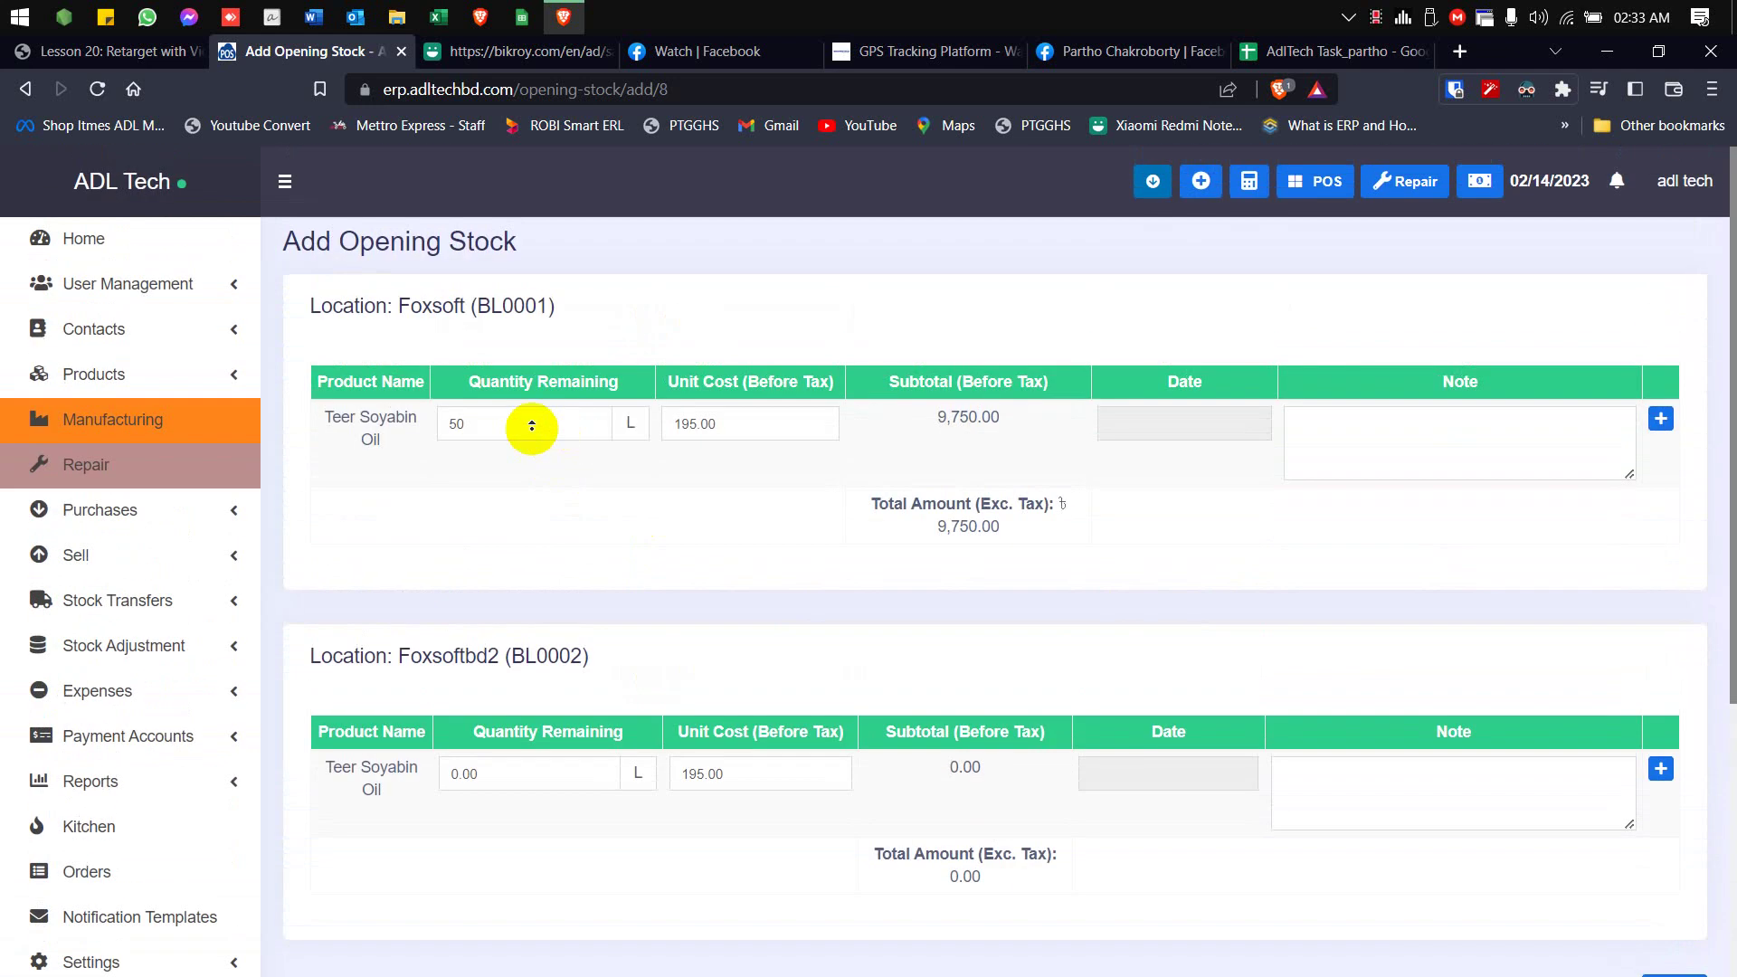
{"action": "left_click", "coordinate": [392, 306]}
{"action": "left_click_drag", "start_coordinate": [403, 312], "coordinate": [601, 301]}
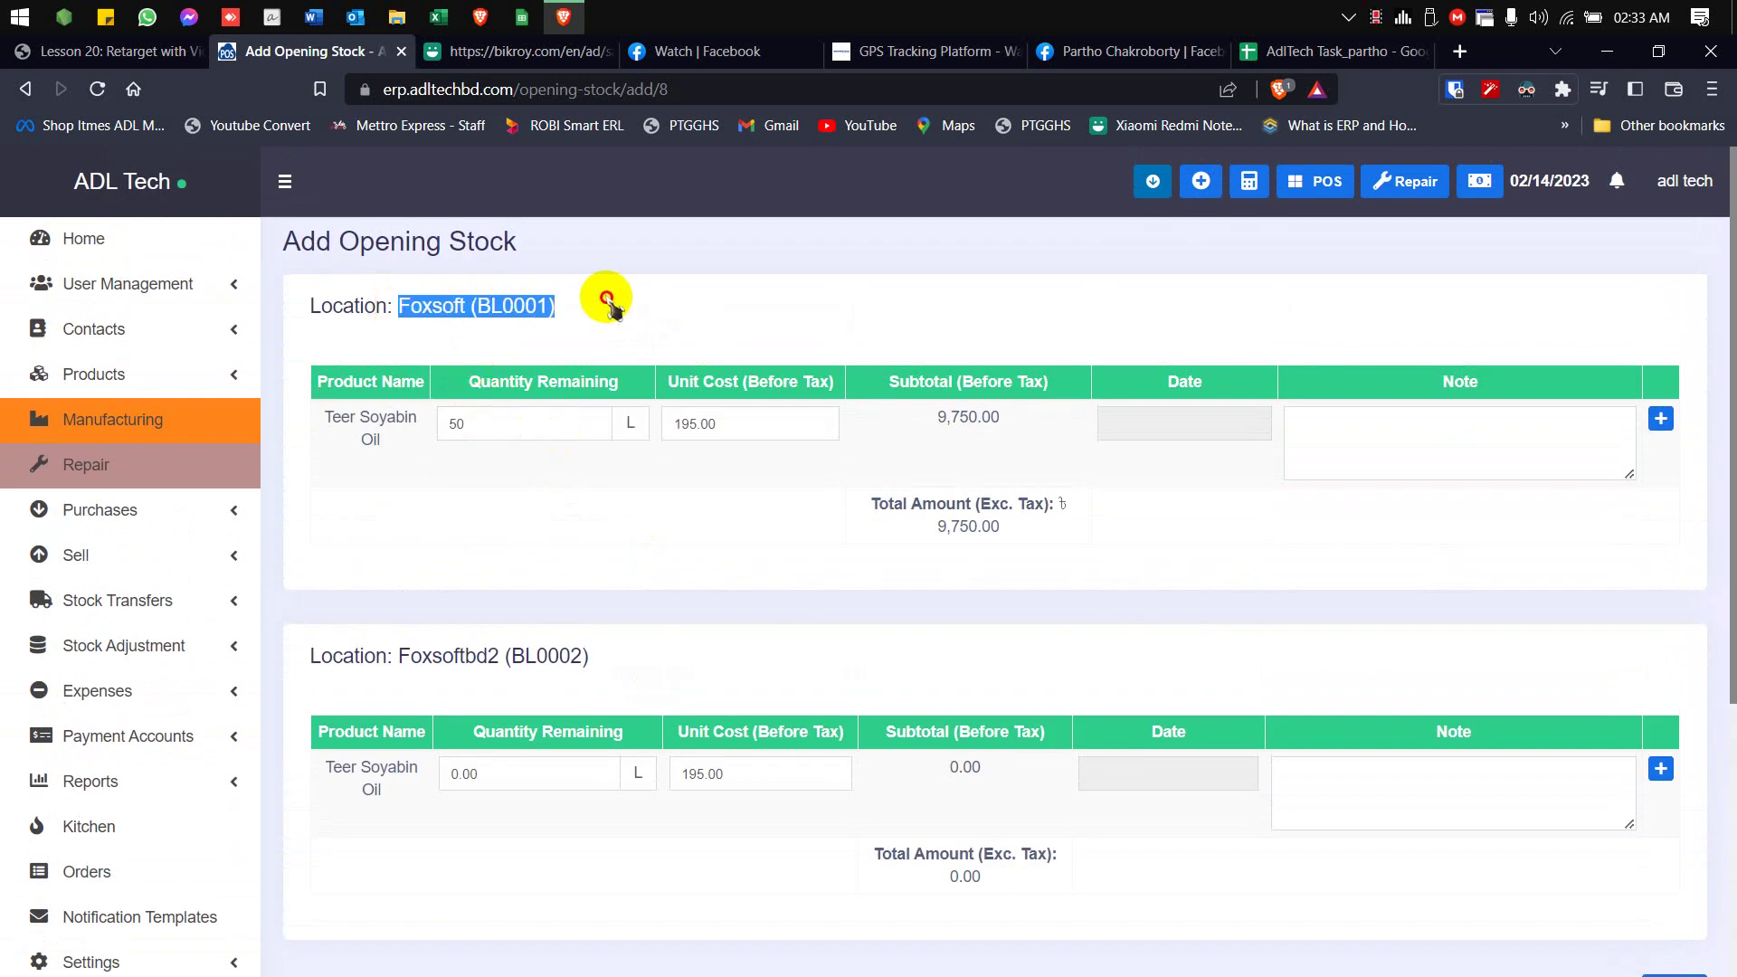
{"action": "left_click", "coordinate": [662, 493]}
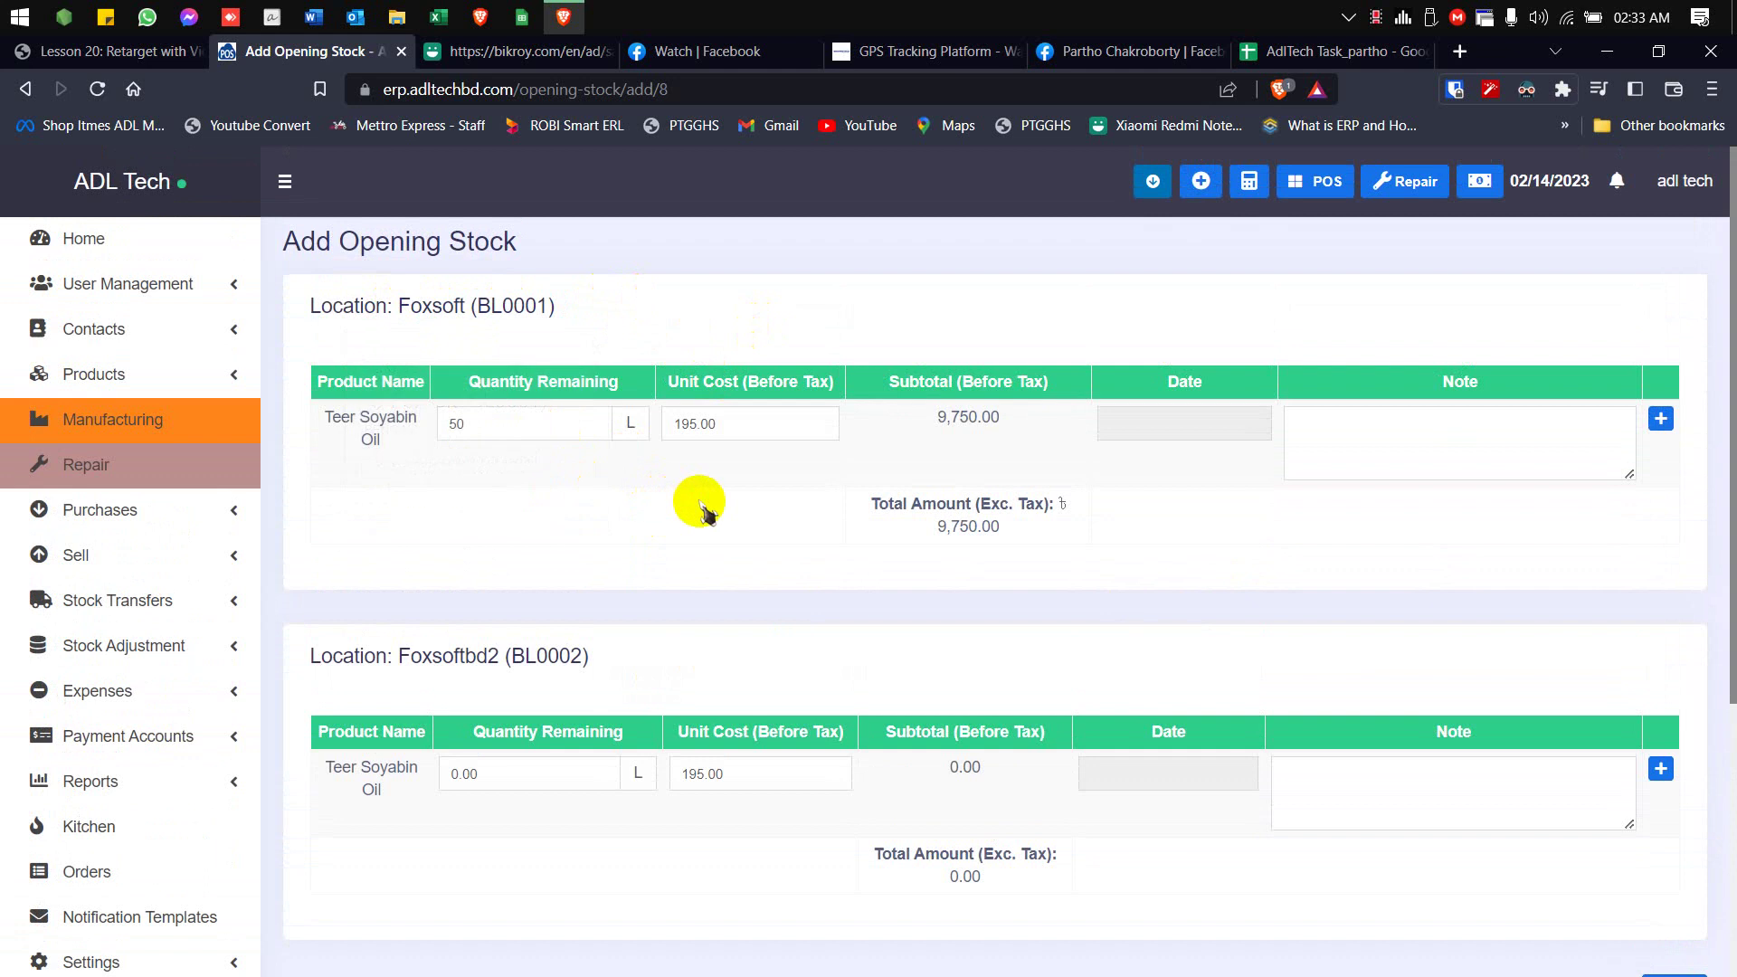
{"action": "scroll", "coordinate": [679, 502], "scroll_direction": "down", "scroll_amount": 4}
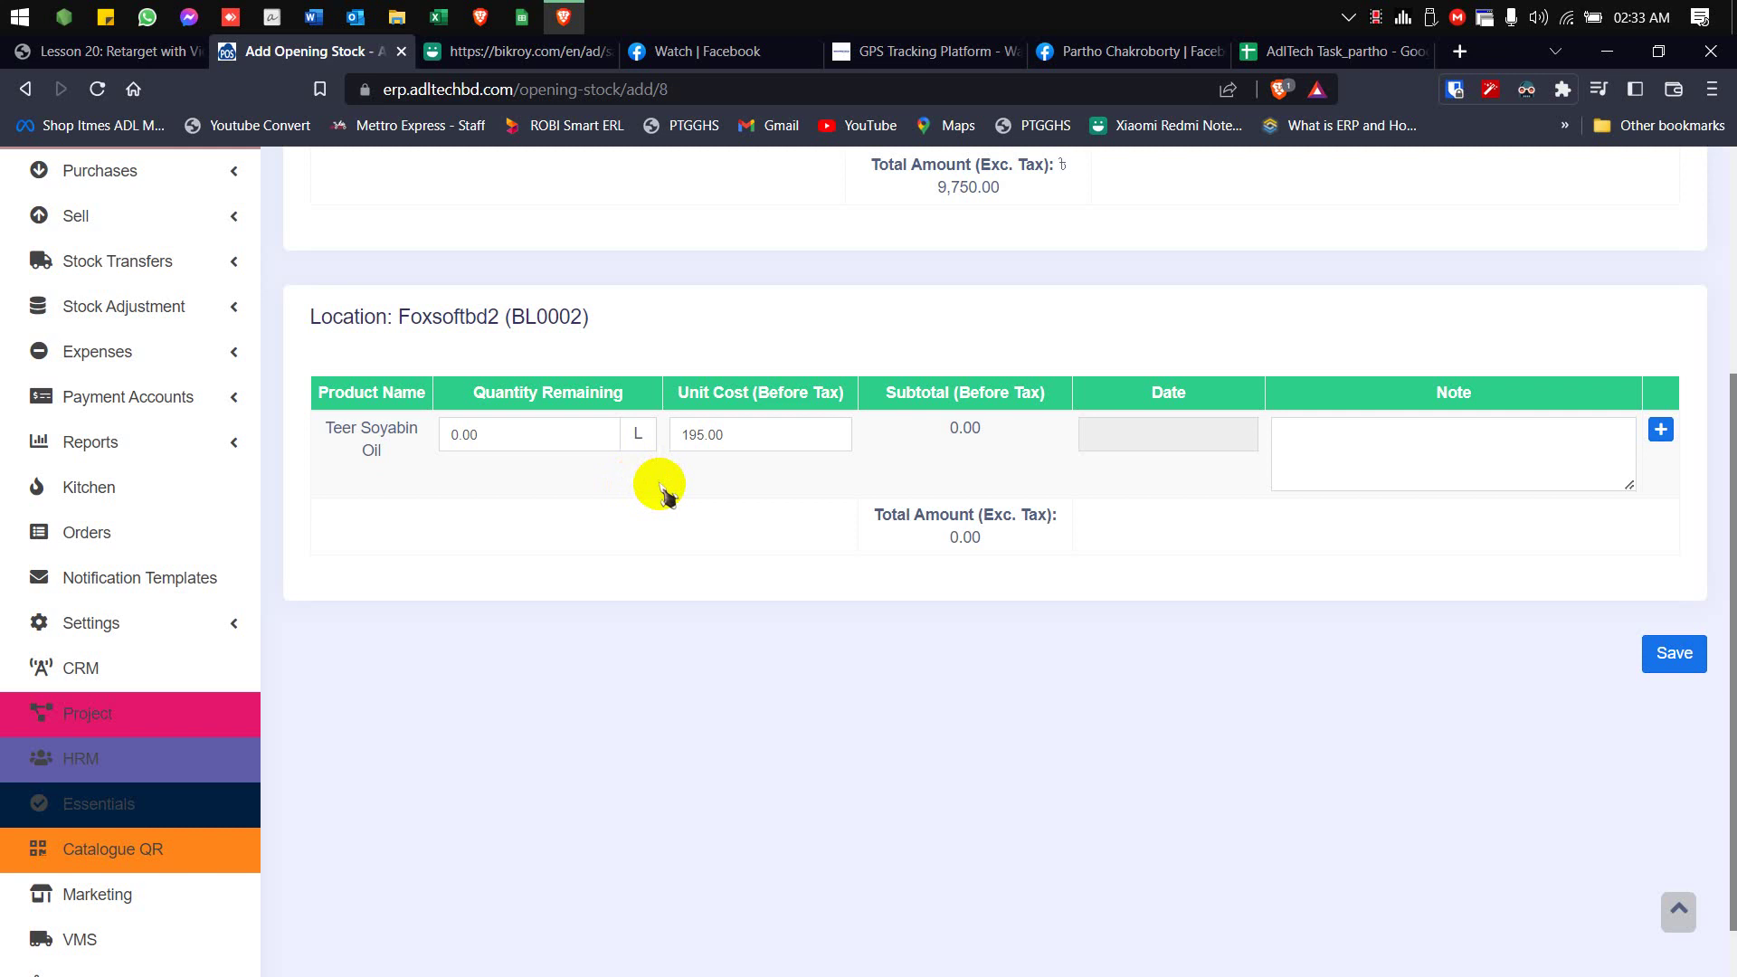
{"action": "left_click", "coordinate": [1669, 653]}
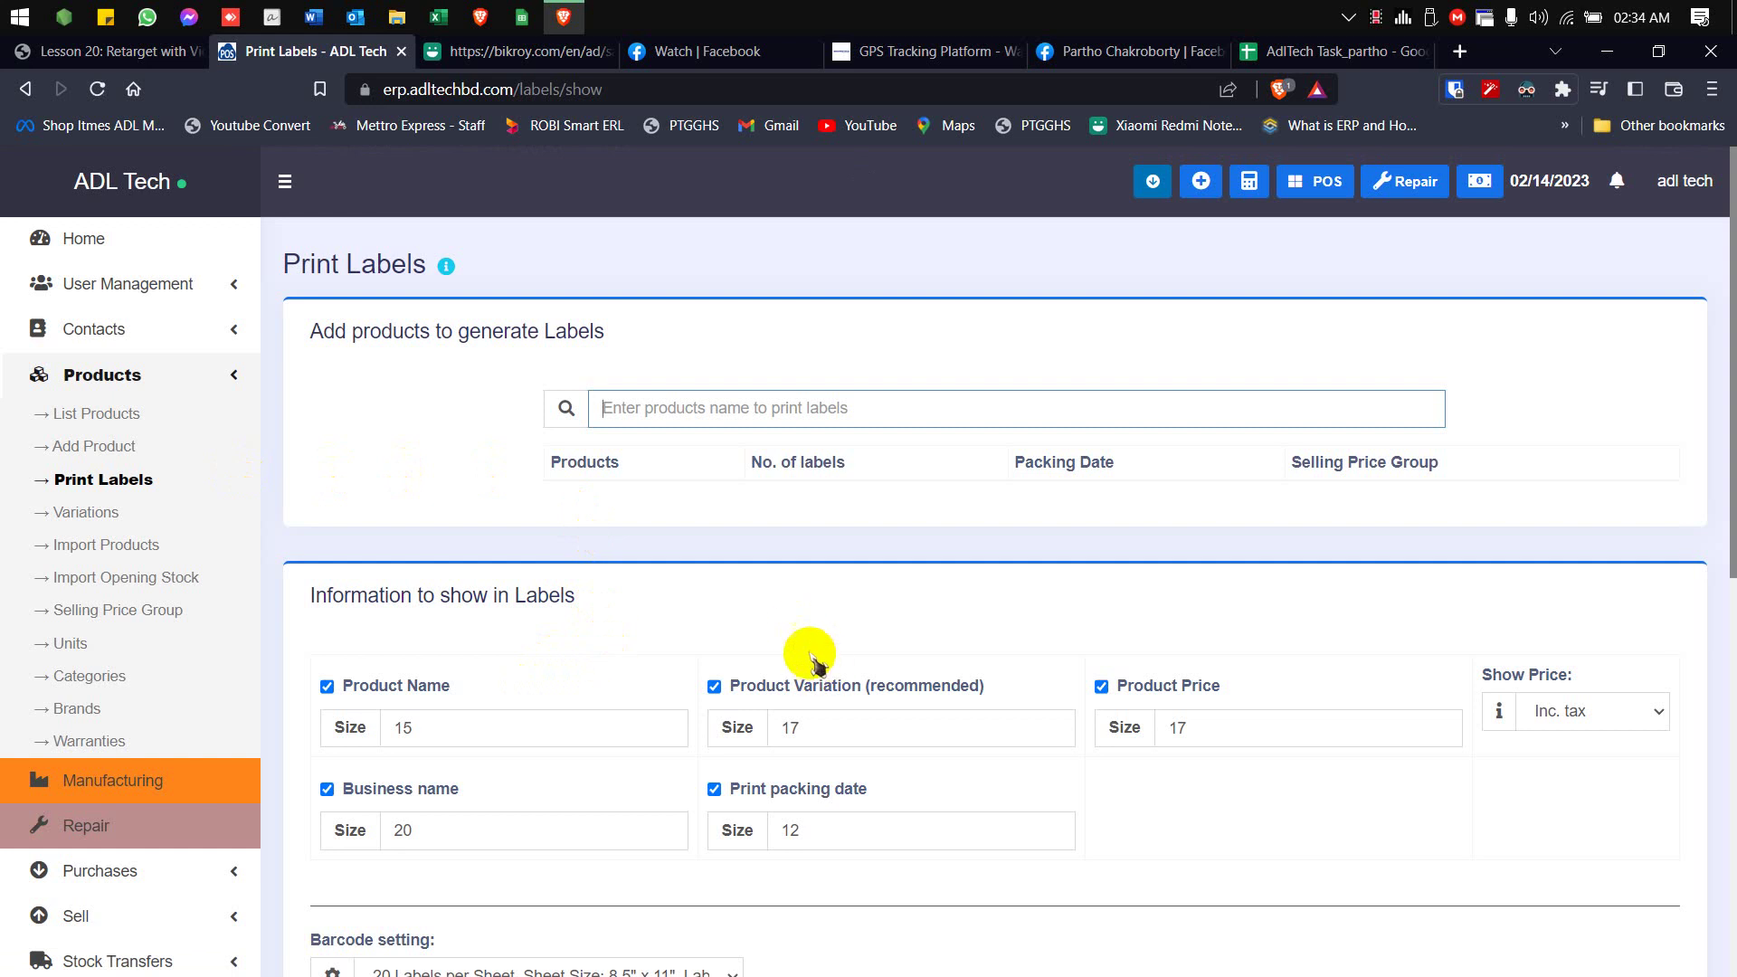
Step: Find Teer Soyabin Oil by searching for "tee" and add it to the products for label printing
{"action": "left_click", "coordinate": [692, 405]}
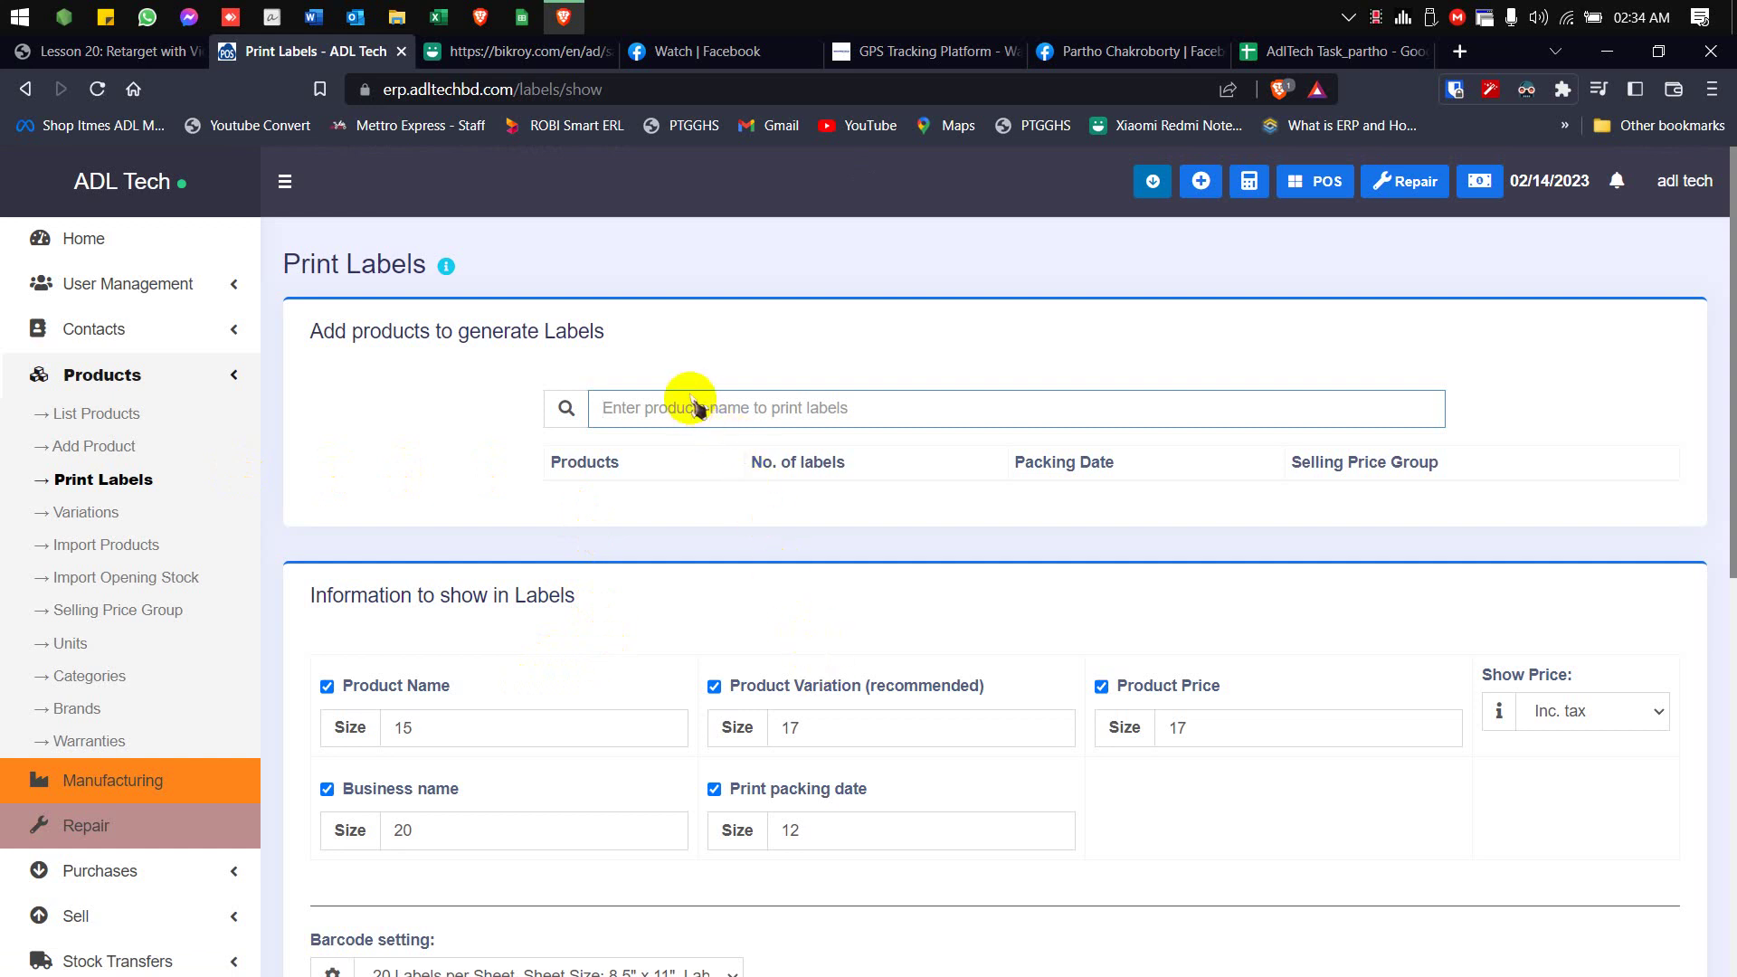
{"action": "type", "text": "tee"}
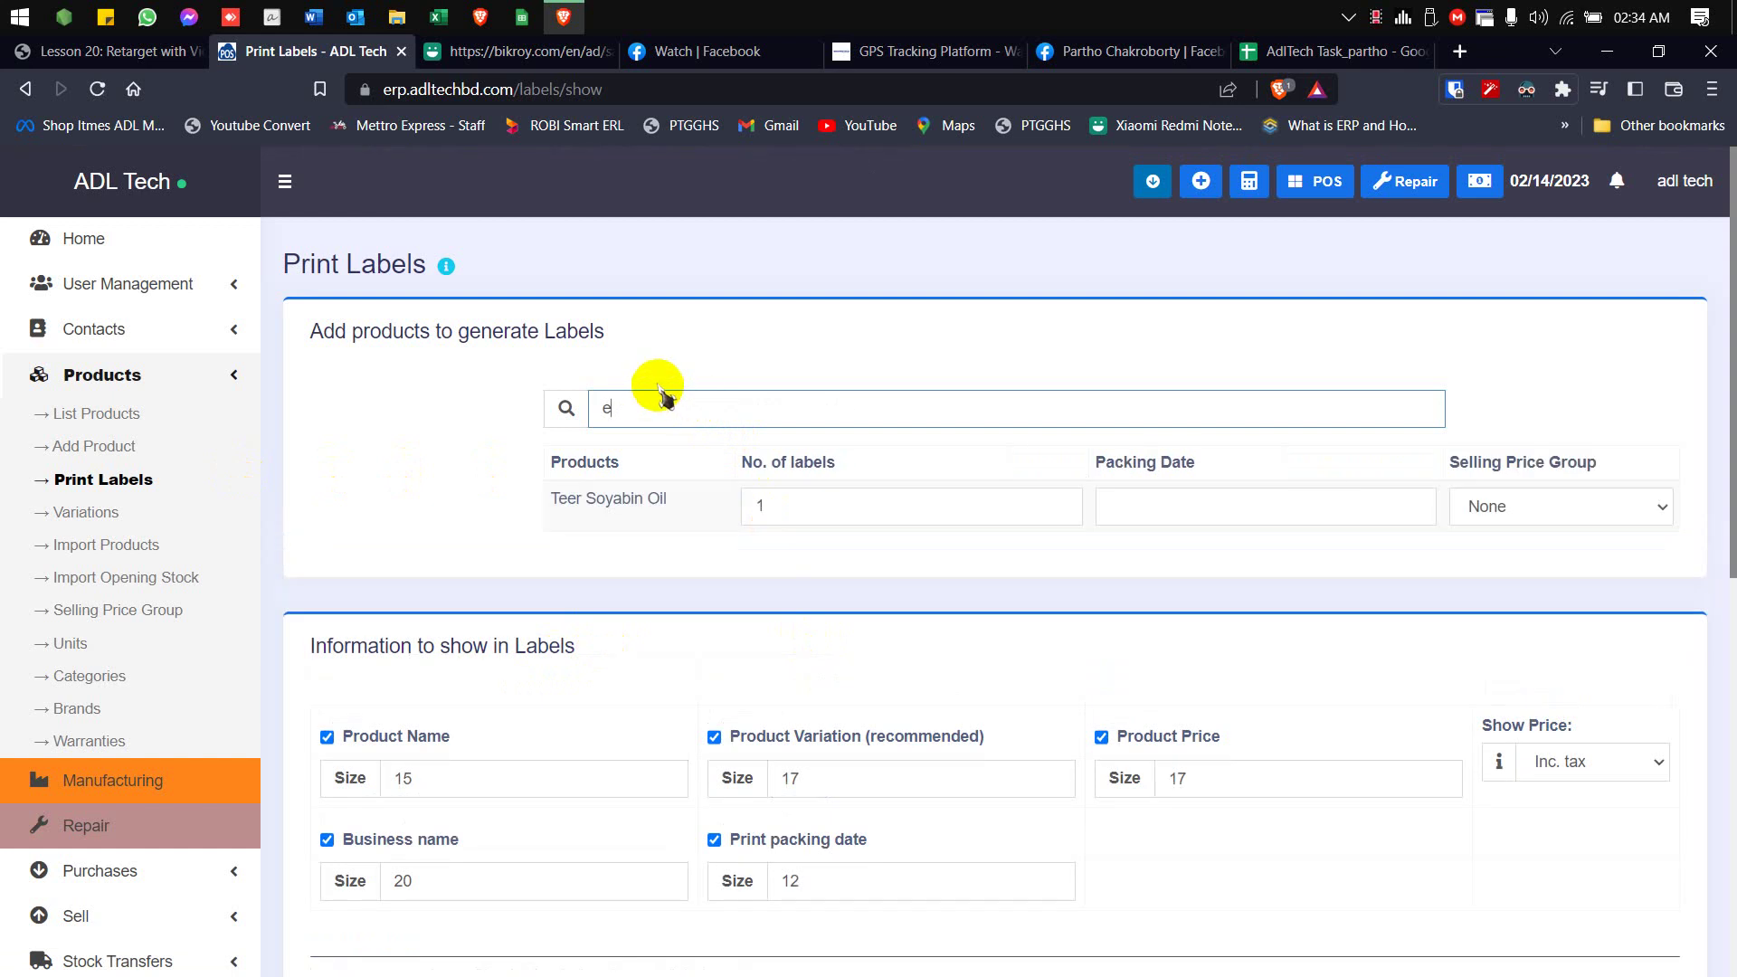
{"action": "key", "text": "BackSpace"}
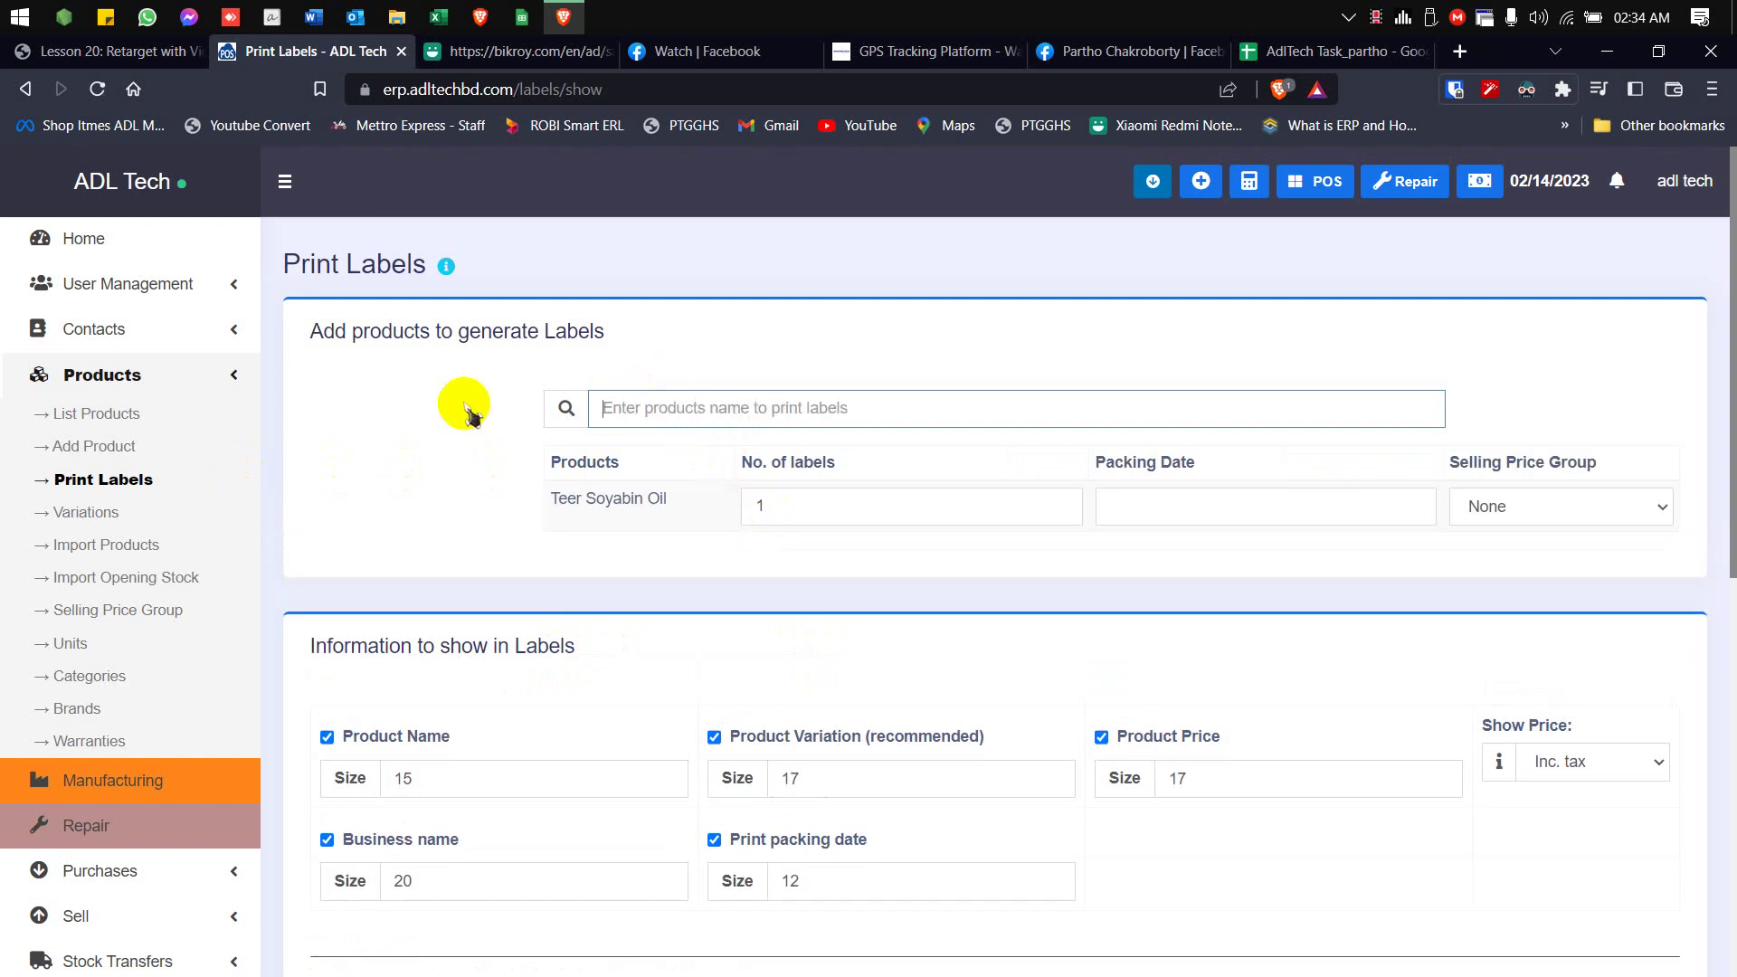
{"action": "scroll", "coordinate": [581, 579], "scroll_direction": "down", "scroll_amount": 7}
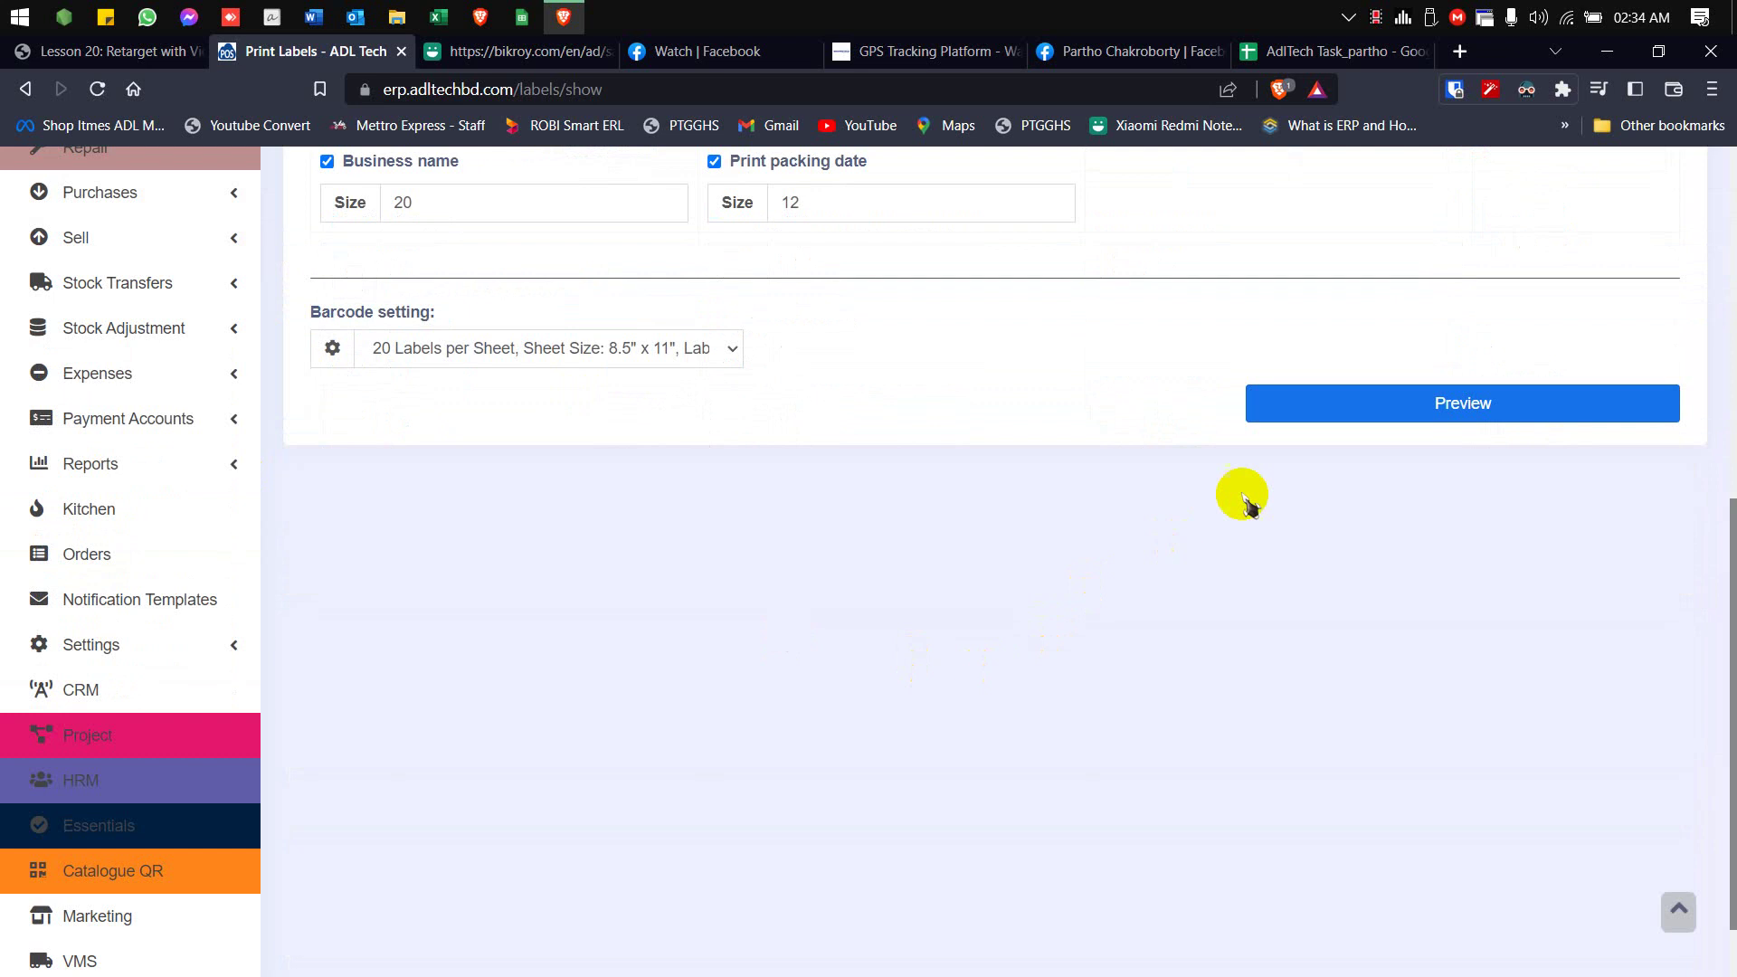
Step: Preview the Teer Soyabin Oil label, check its print layout, and close the preview
{"action": "left_click", "coordinate": [1405, 411]}
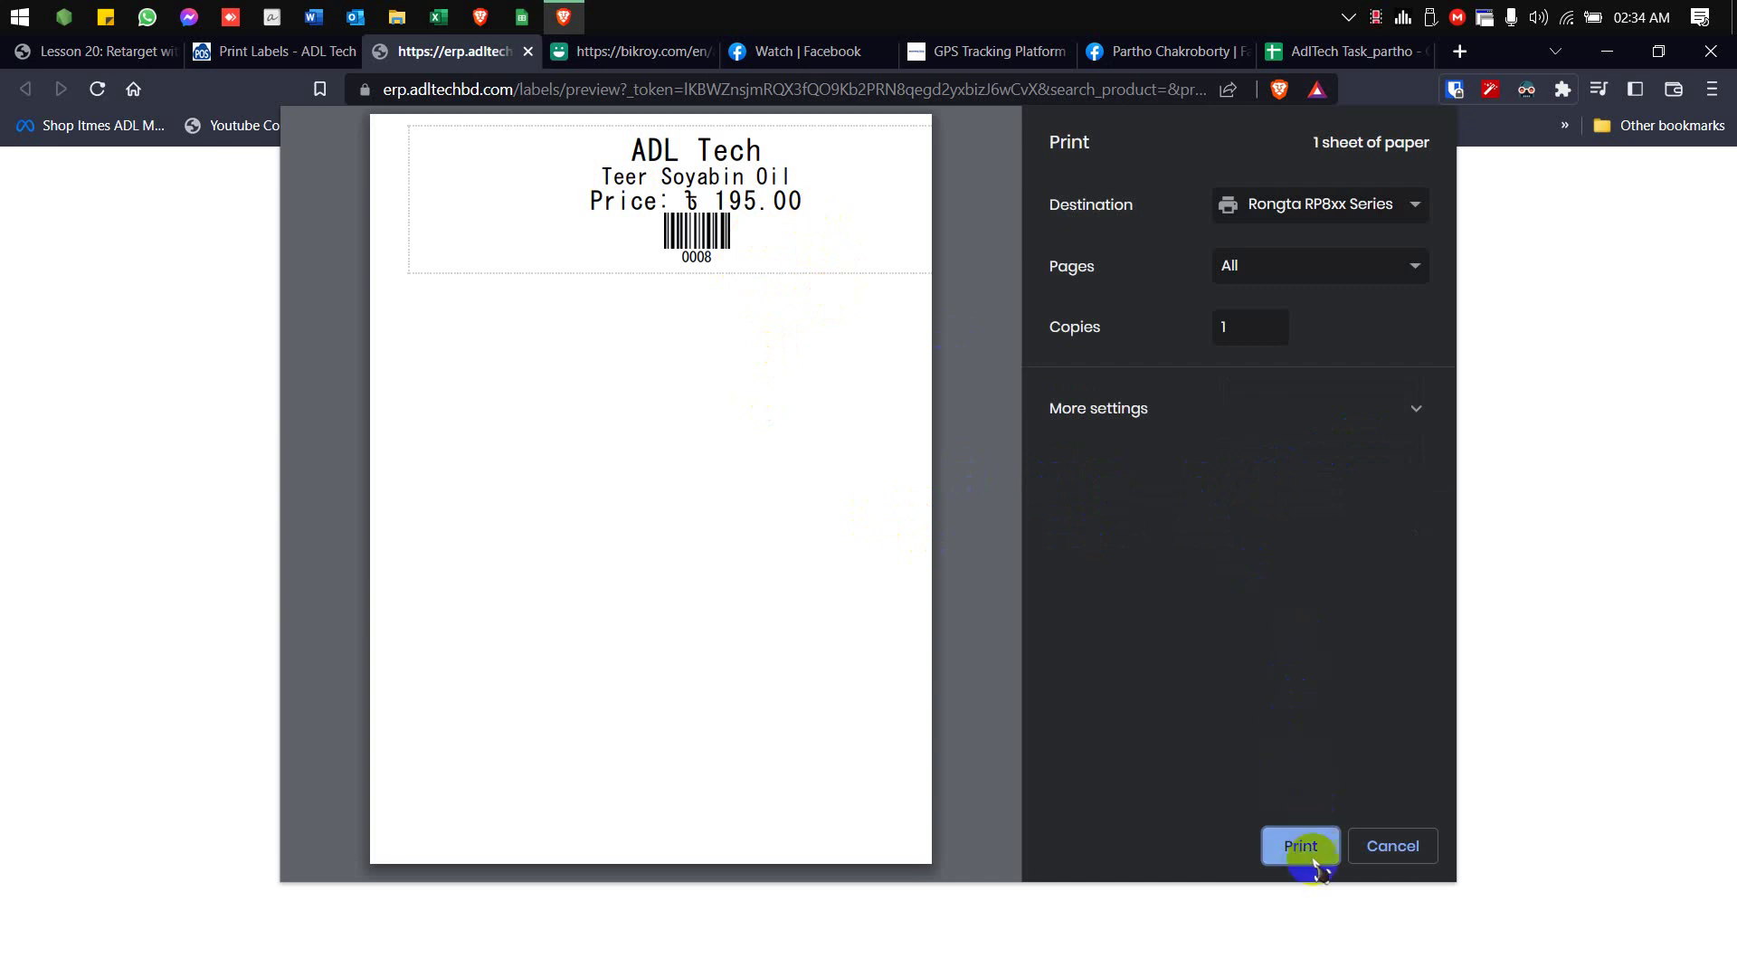
{"action": "left_click", "coordinate": [1283, 849]}
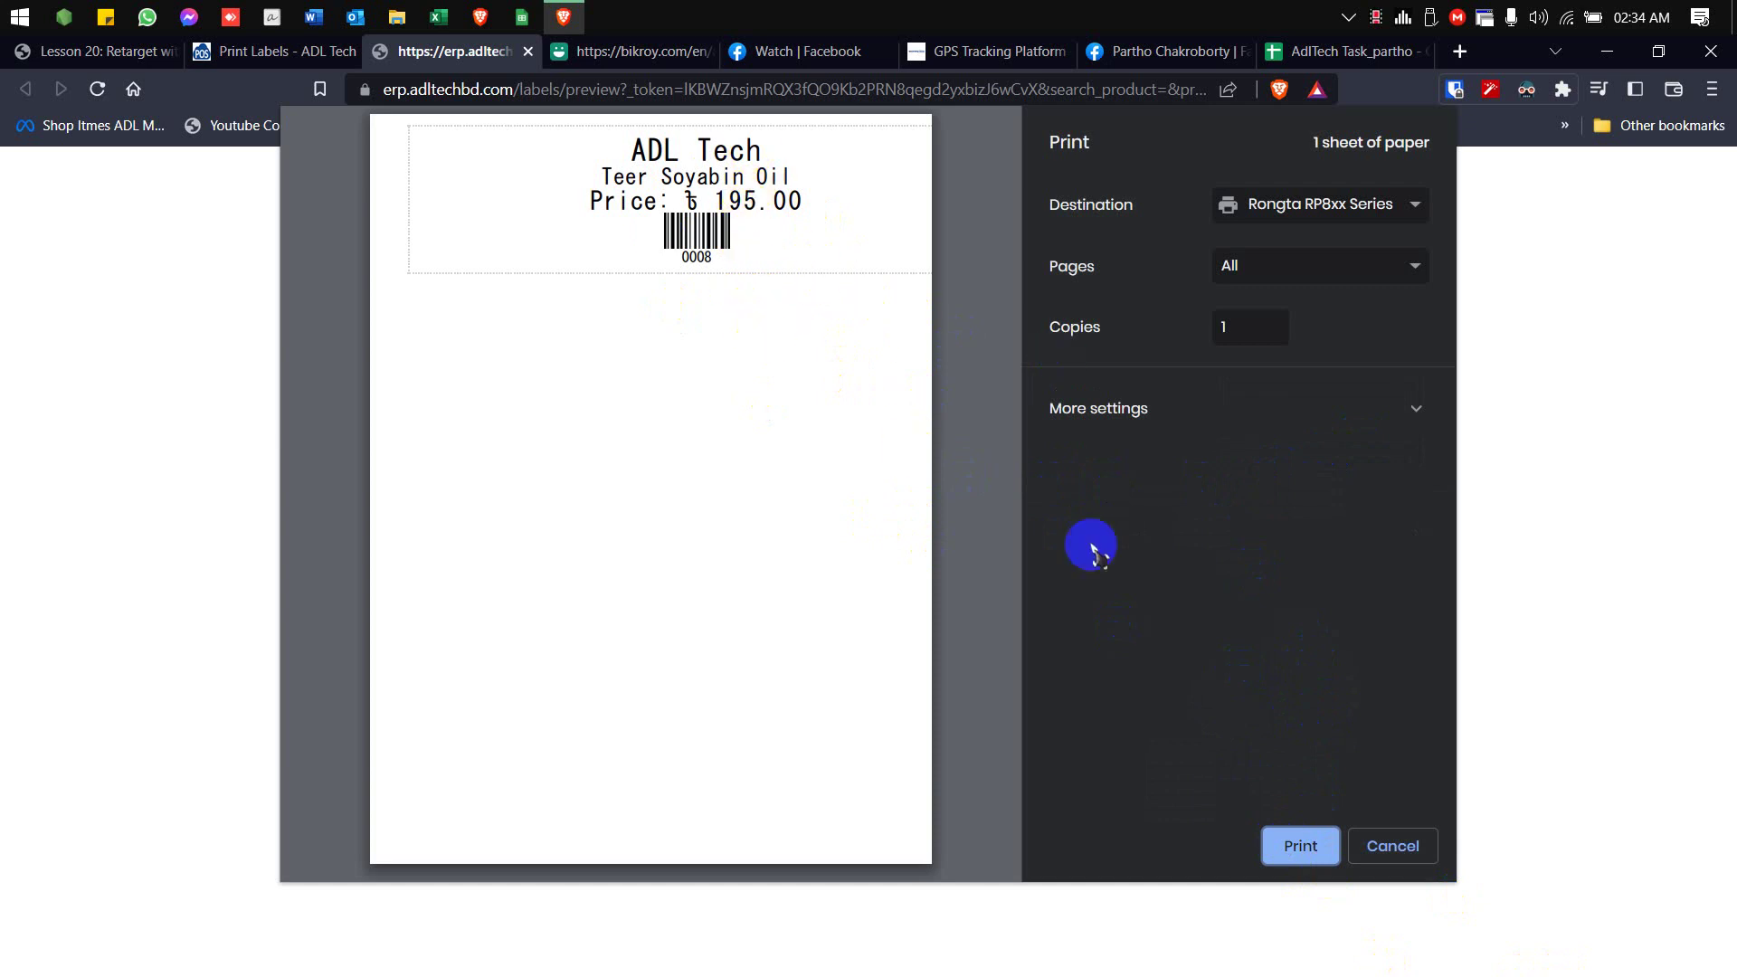
{"action": "left_click", "coordinate": [1387, 840]}
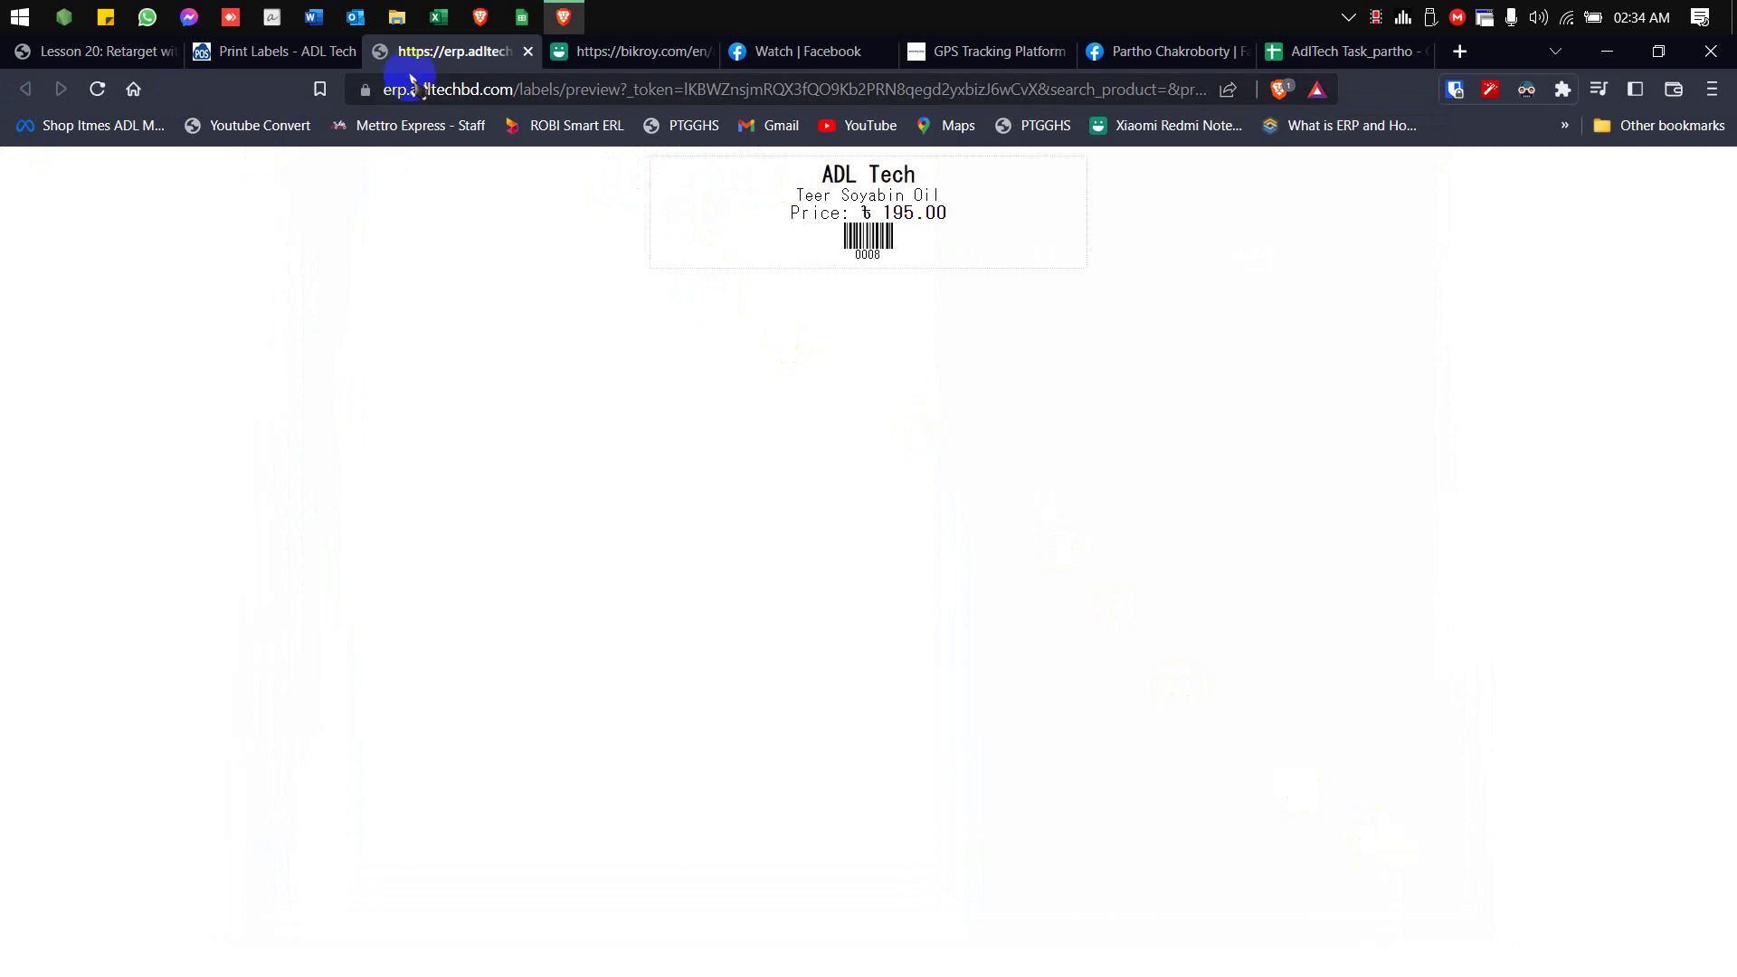
{"action": "left_click", "coordinate": [529, 51]}
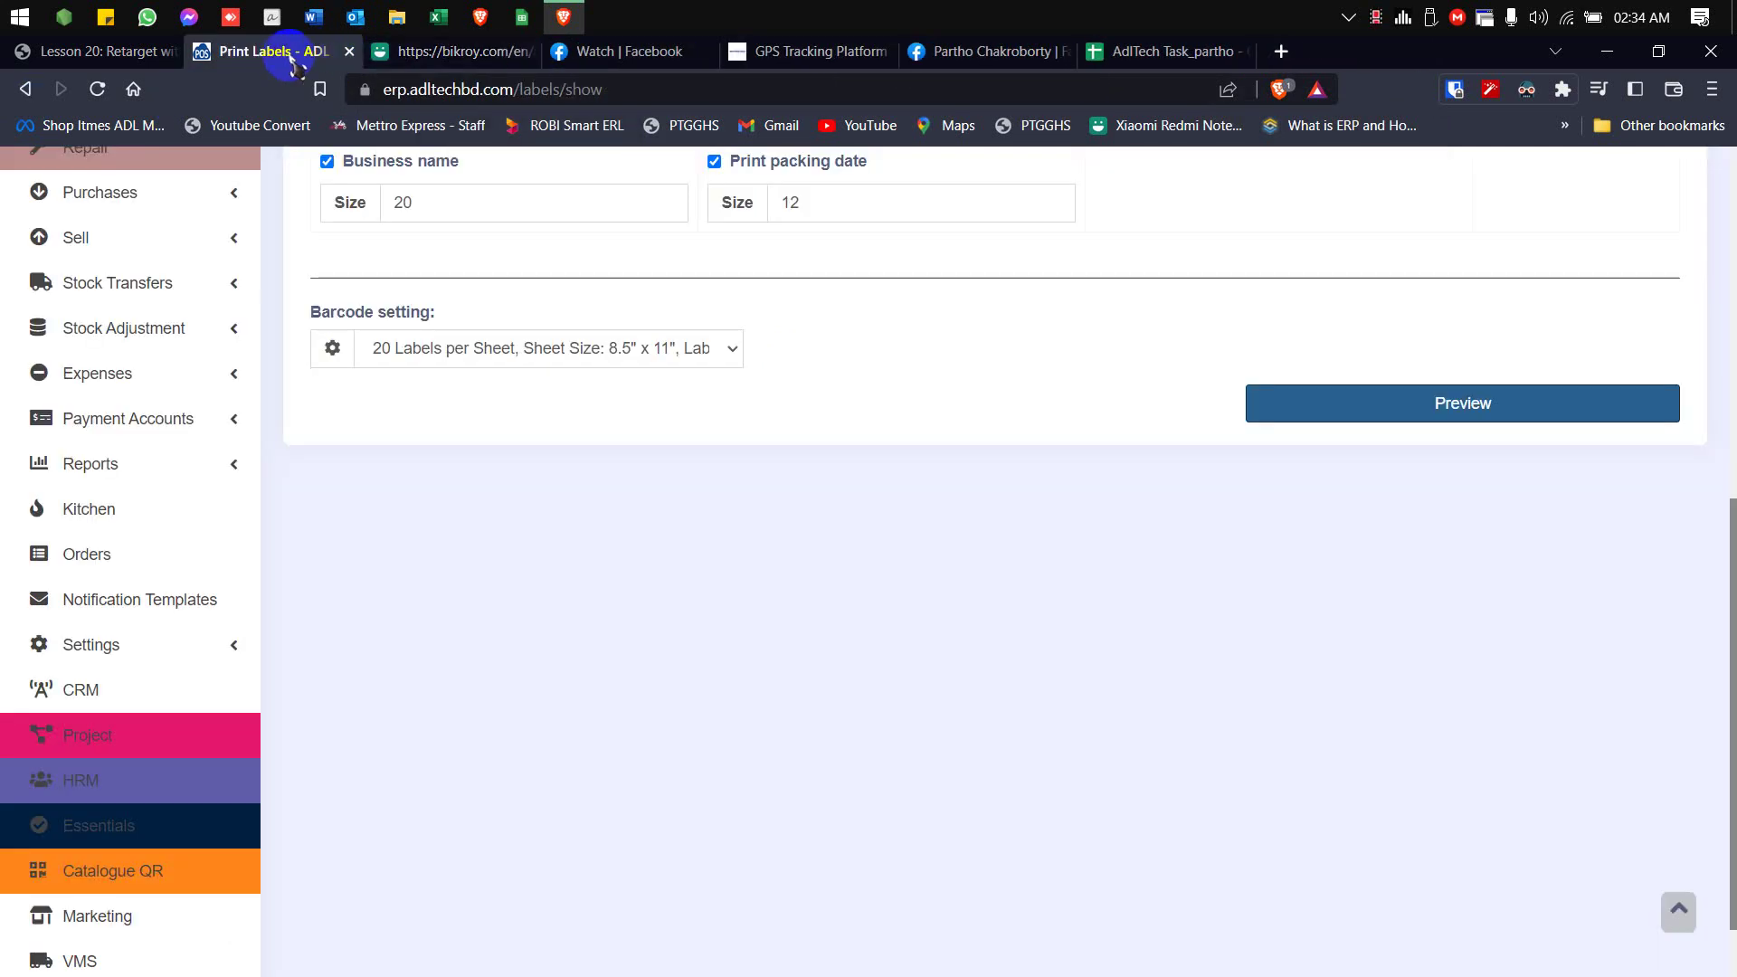
Step: Open the product import page, view the download prompt for its template file, and dismiss it without saving
{"action": "scroll", "coordinate": [194, 302], "scroll_direction": "up", "scroll_amount": 5}
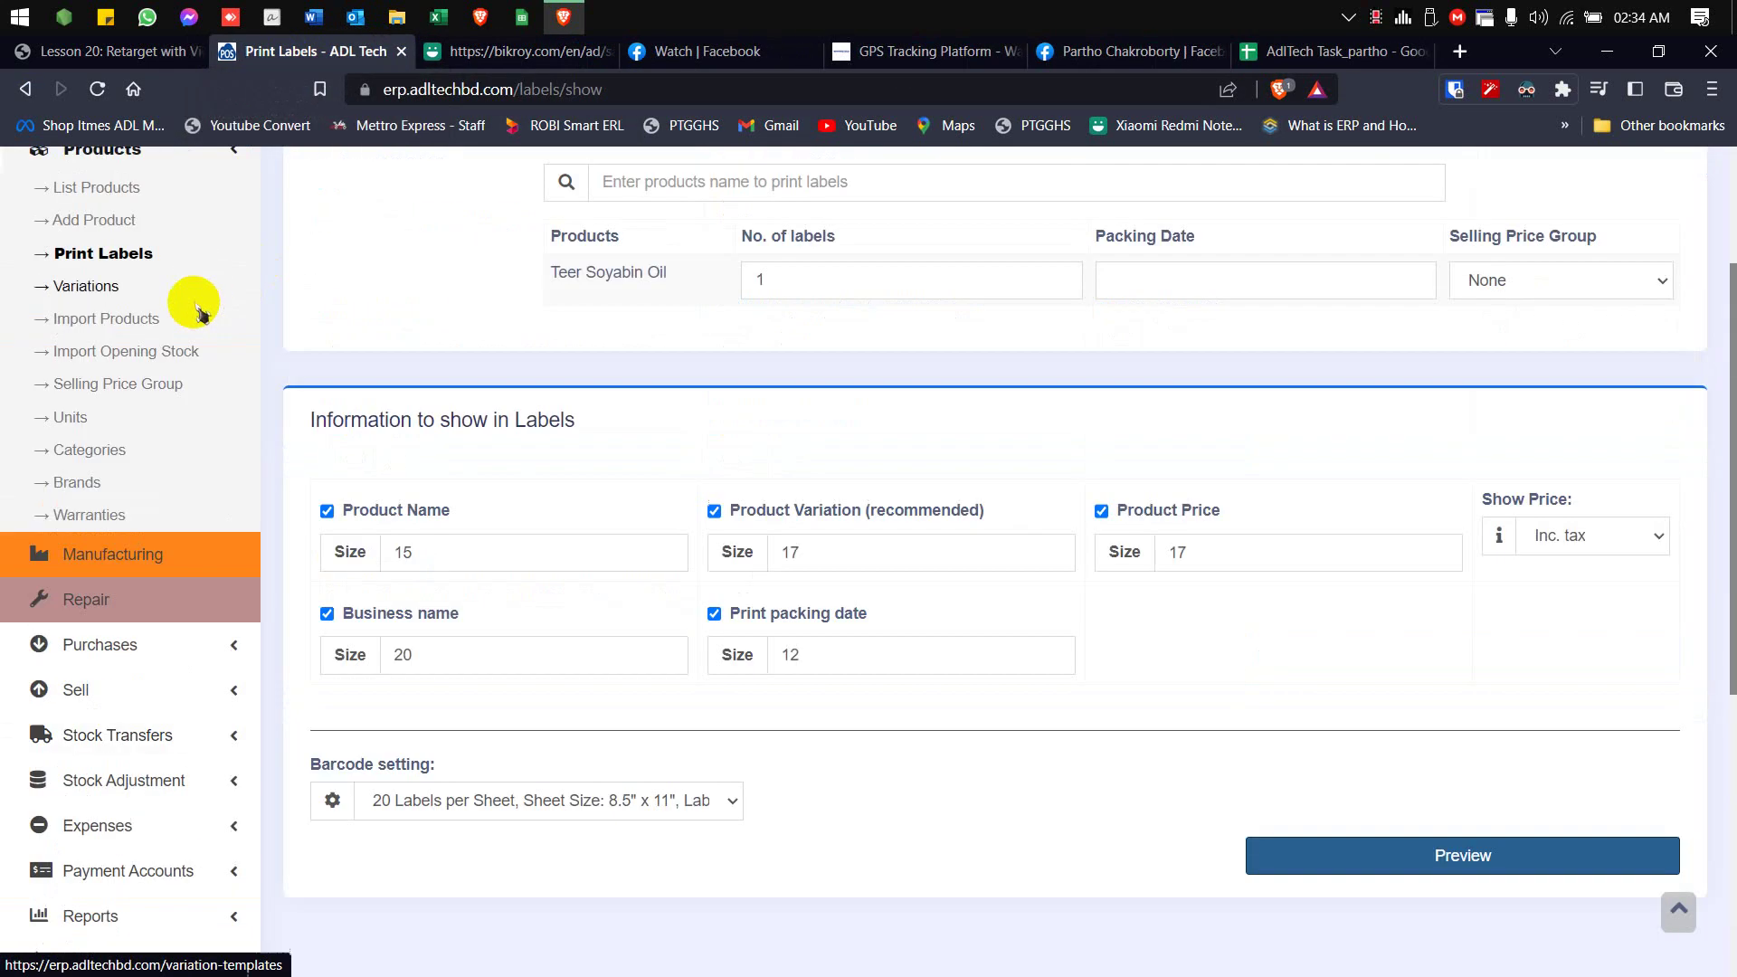
{"action": "scroll", "coordinate": [113, 353], "scroll_direction": "up", "scroll_amount": 1}
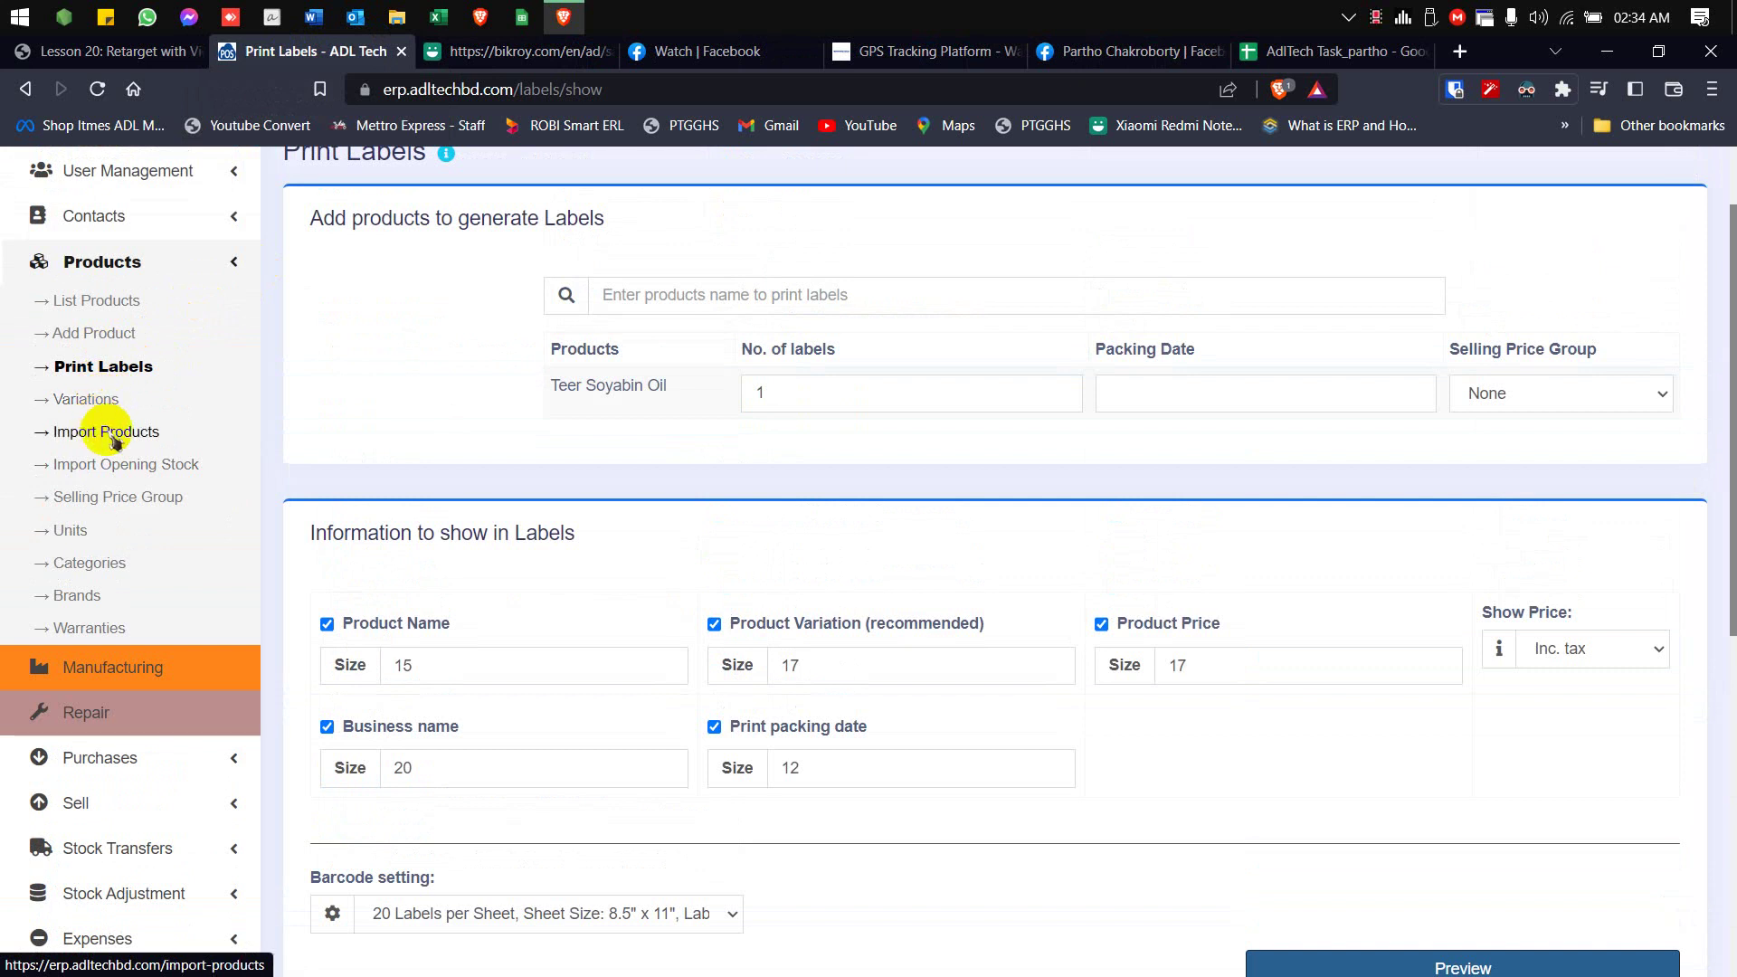
{"action": "left_click", "coordinate": [109, 433]}
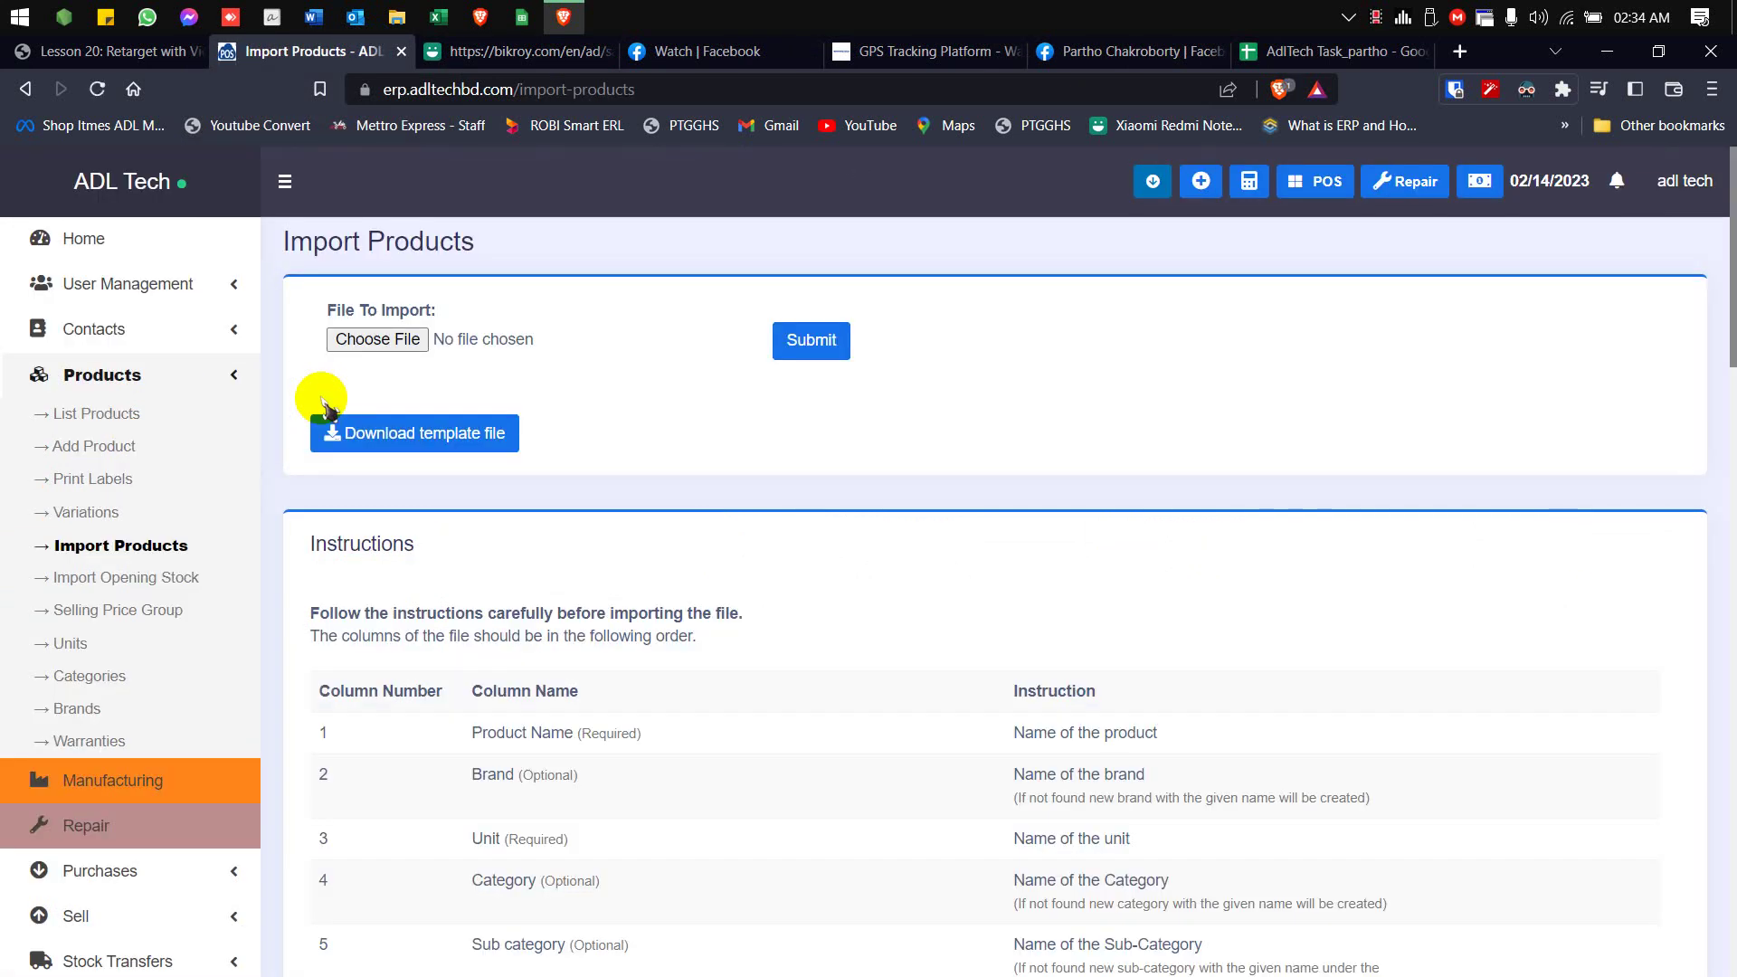
{"action": "left_click", "coordinate": [442, 433]}
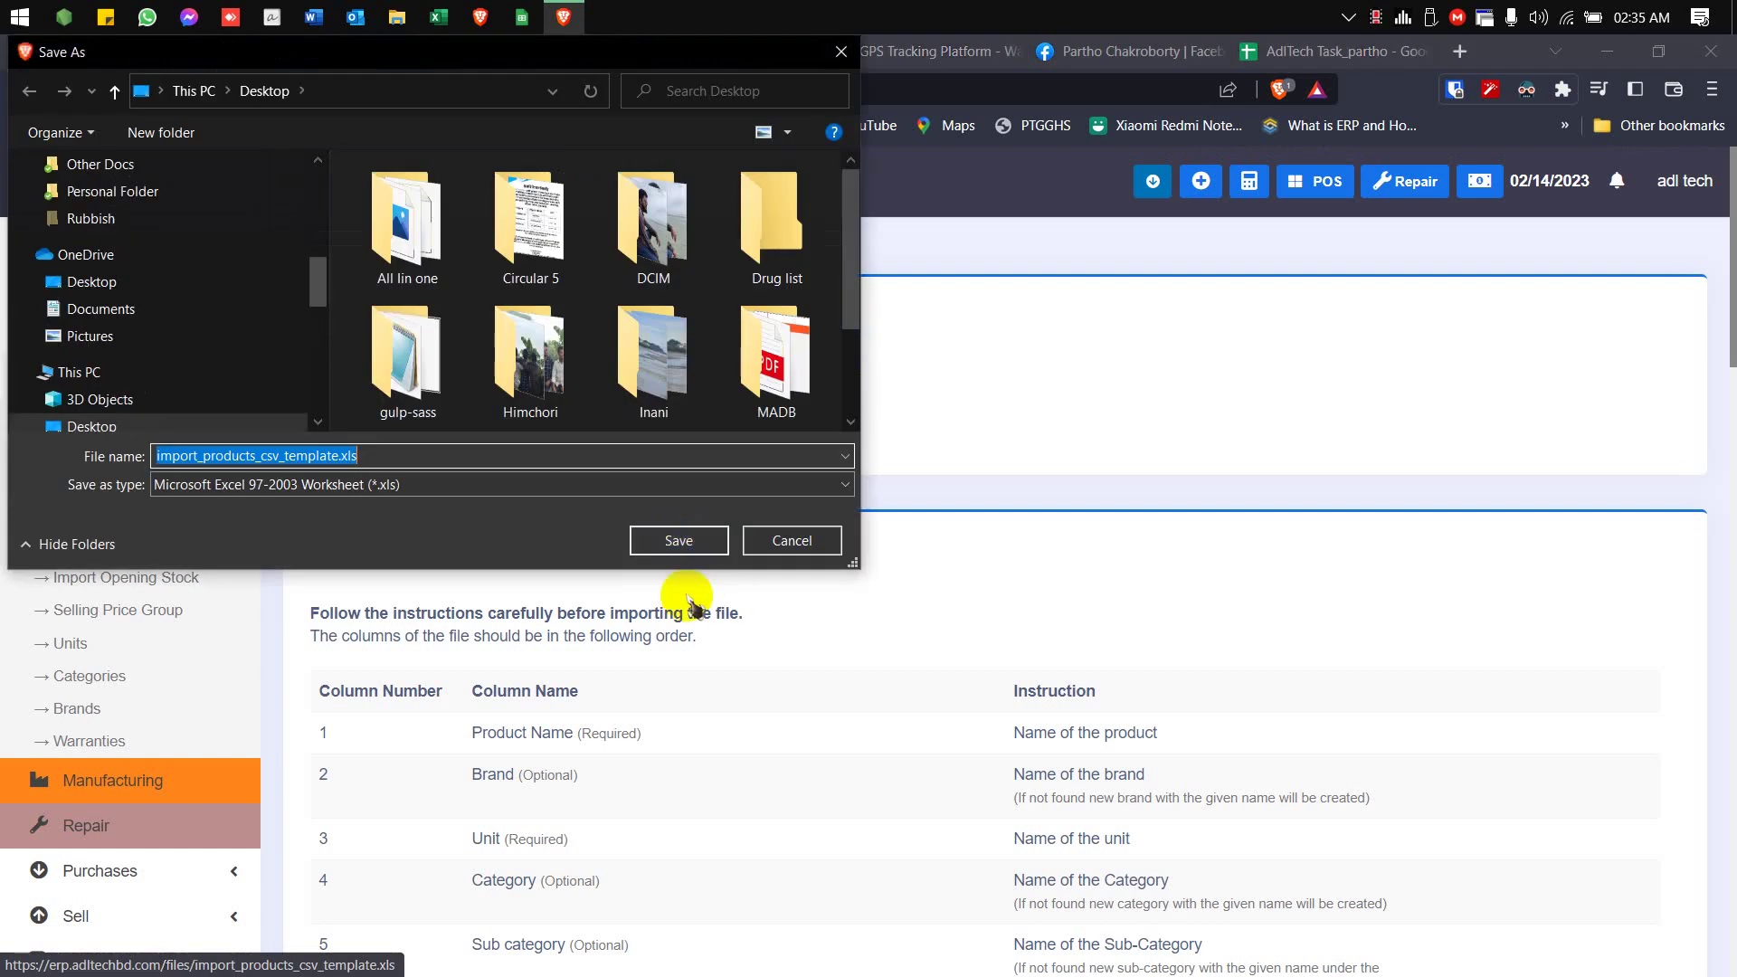
{"action": "left_click", "coordinate": [759, 543]}
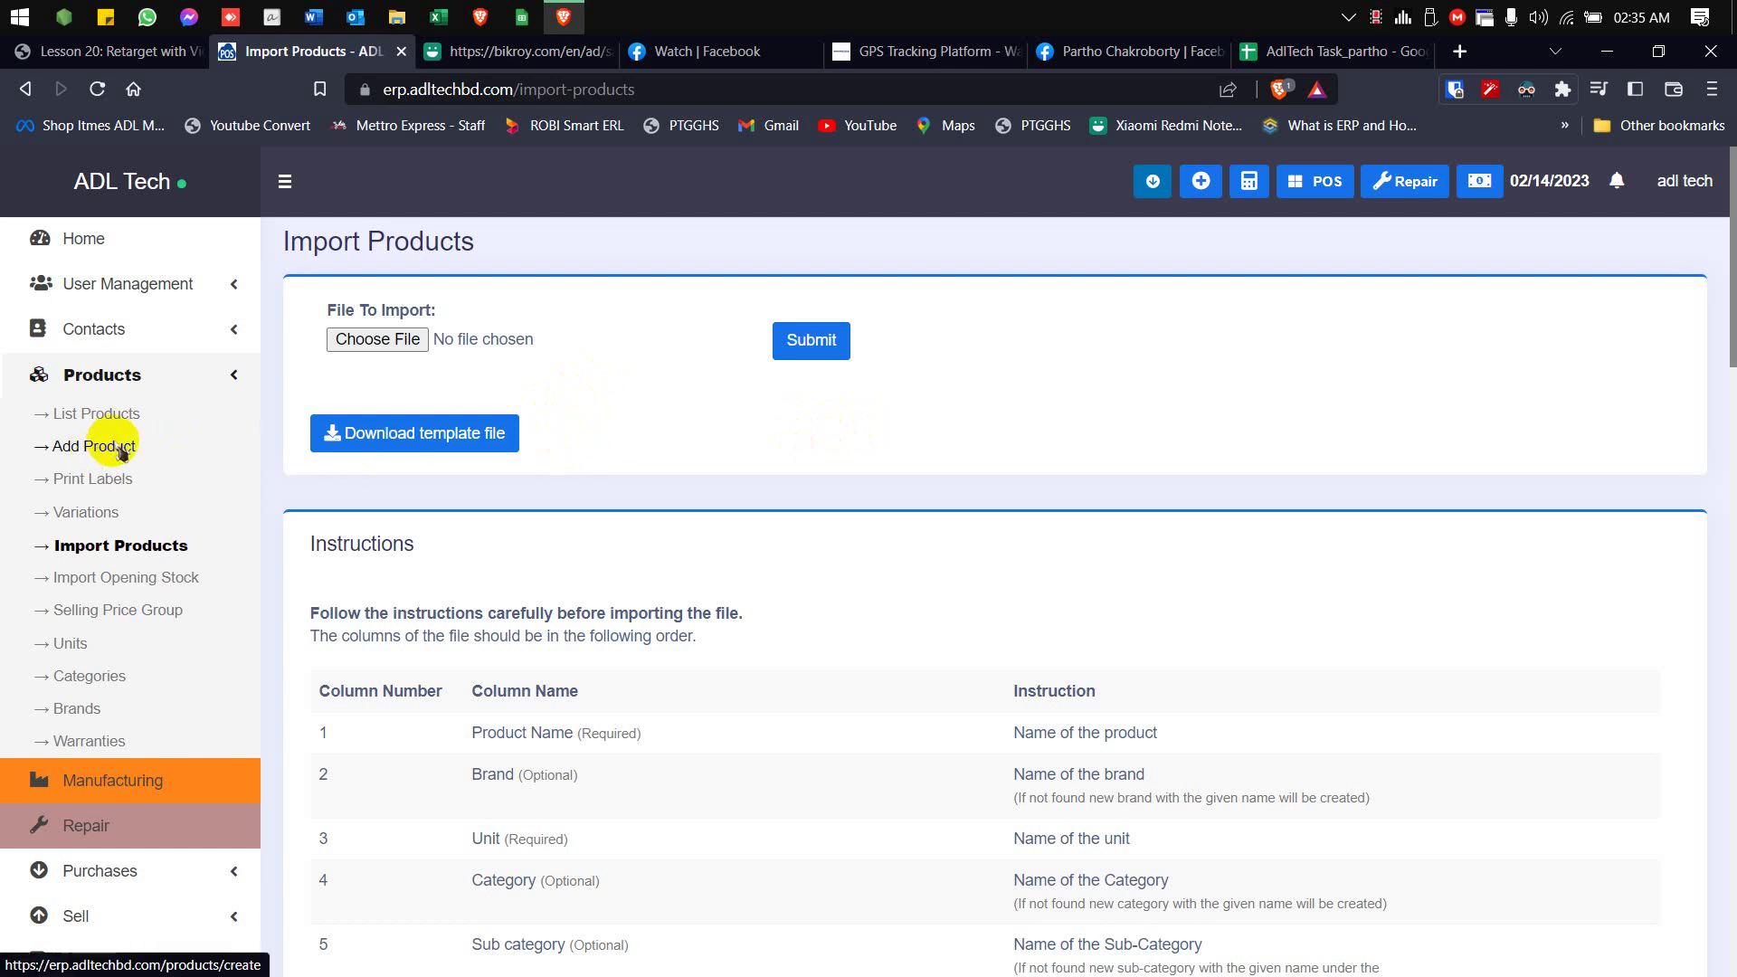
Step: Open the opening stock import page, view its template download prompt without saving, and read the column instructions
{"action": "left_click", "coordinate": [140, 583]}
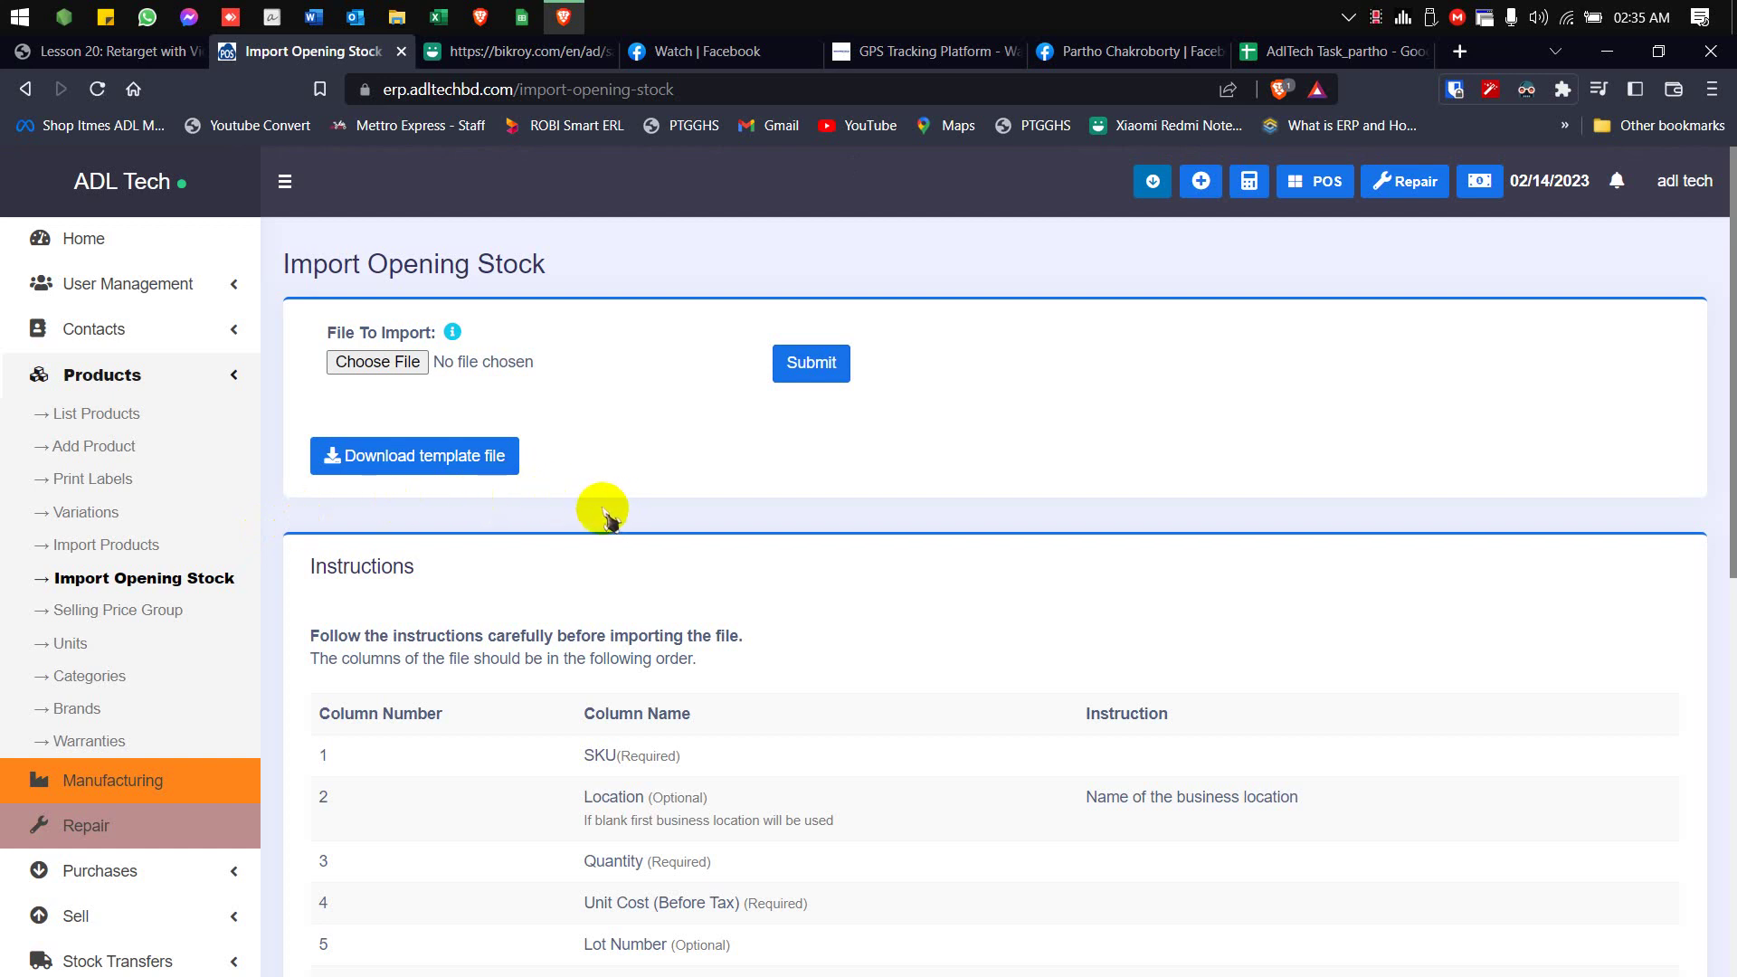
{"action": "left_click", "coordinate": [418, 464]}
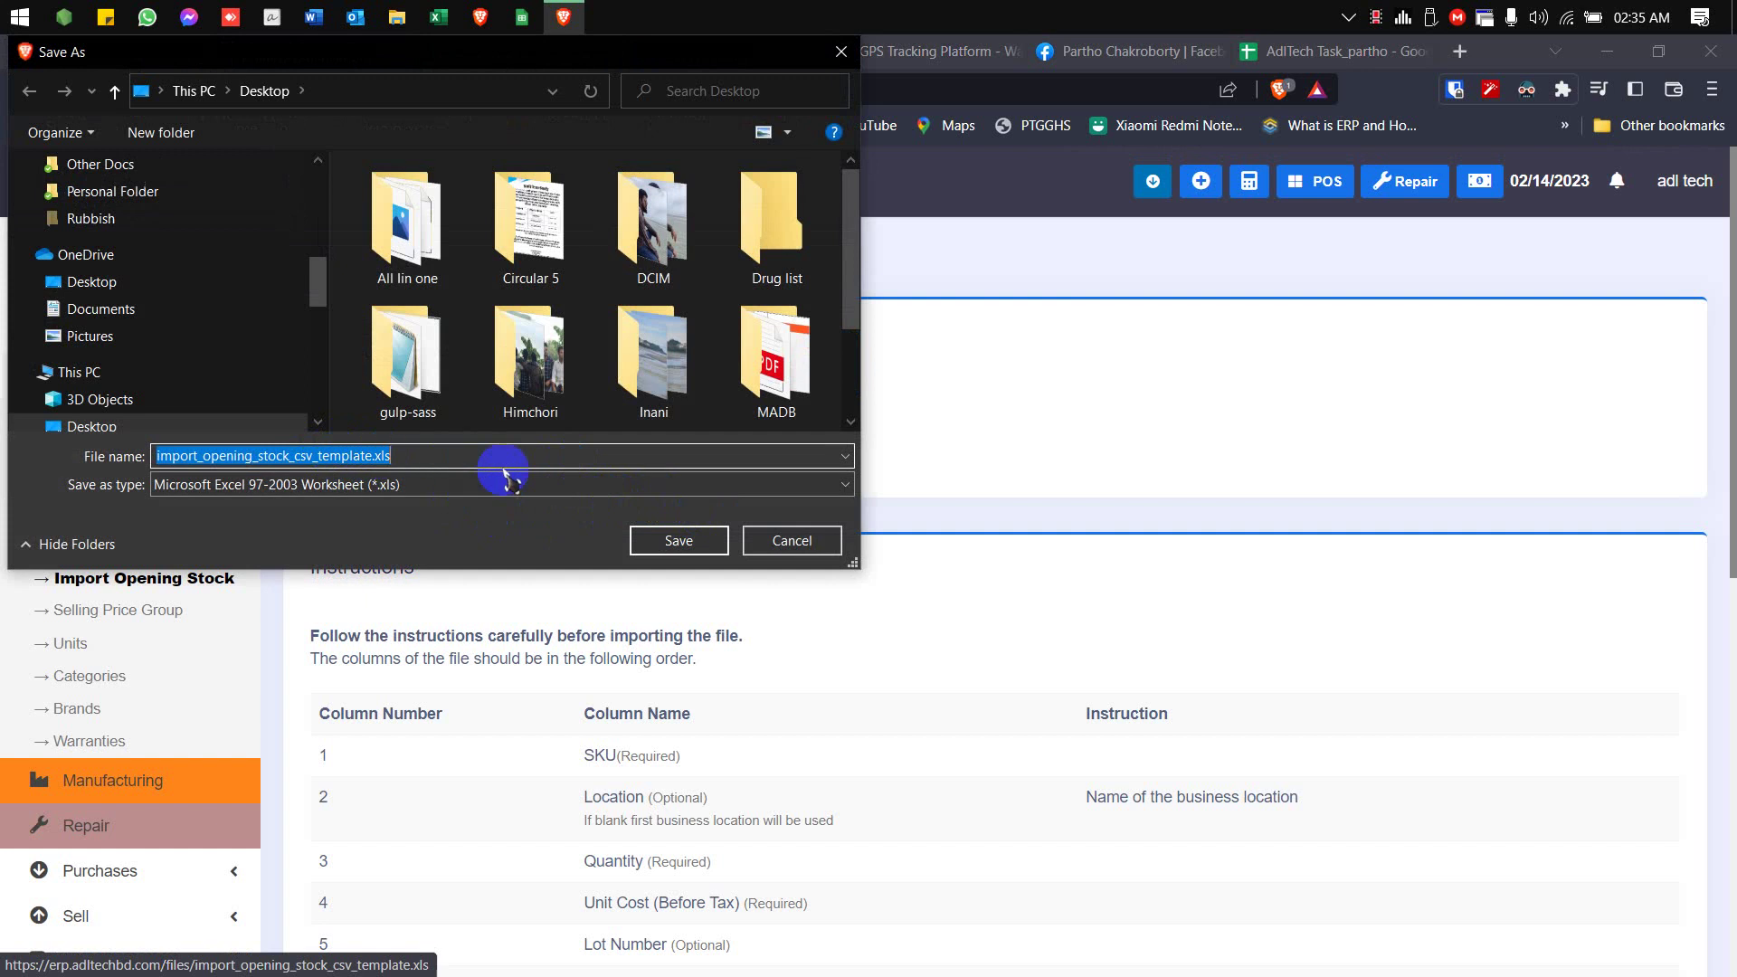
{"action": "left_click", "coordinate": [808, 541]}
{"action": "scroll", "coordinate": [736, 652], "scroll_direction": "down", "scroll_amount": 2}
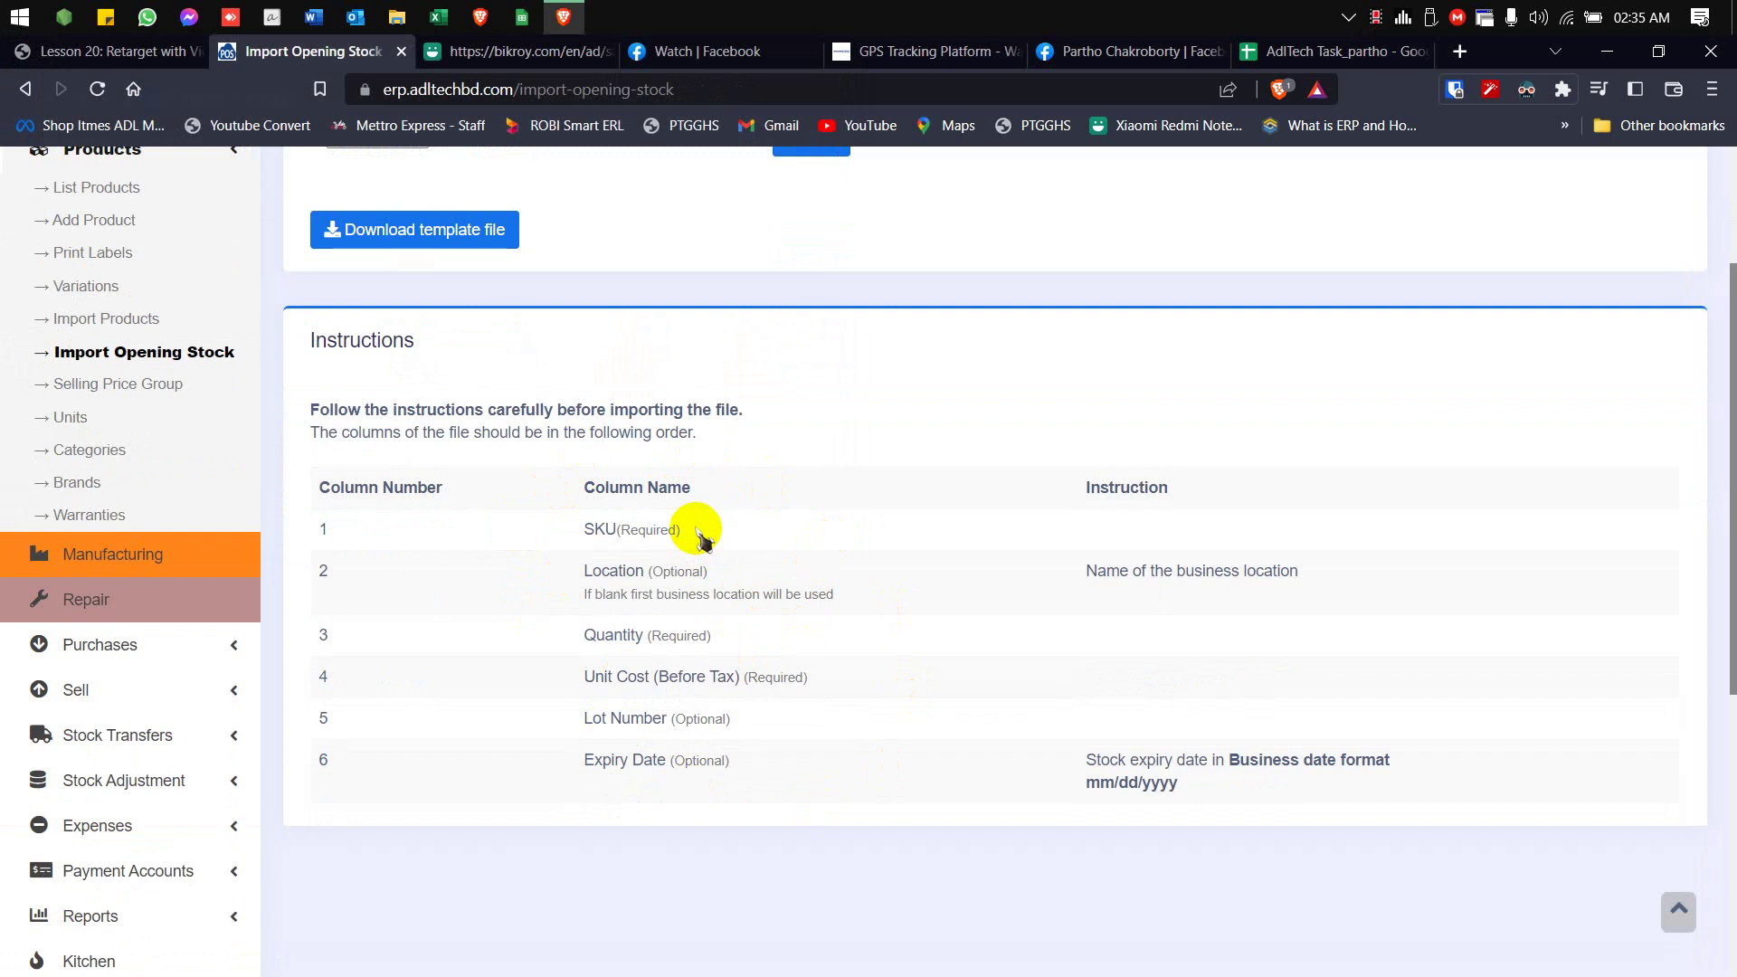
{"action": "scroll", "coordinate": [692, 533], "scroll_direction": "up", "scroll_amount": 2}
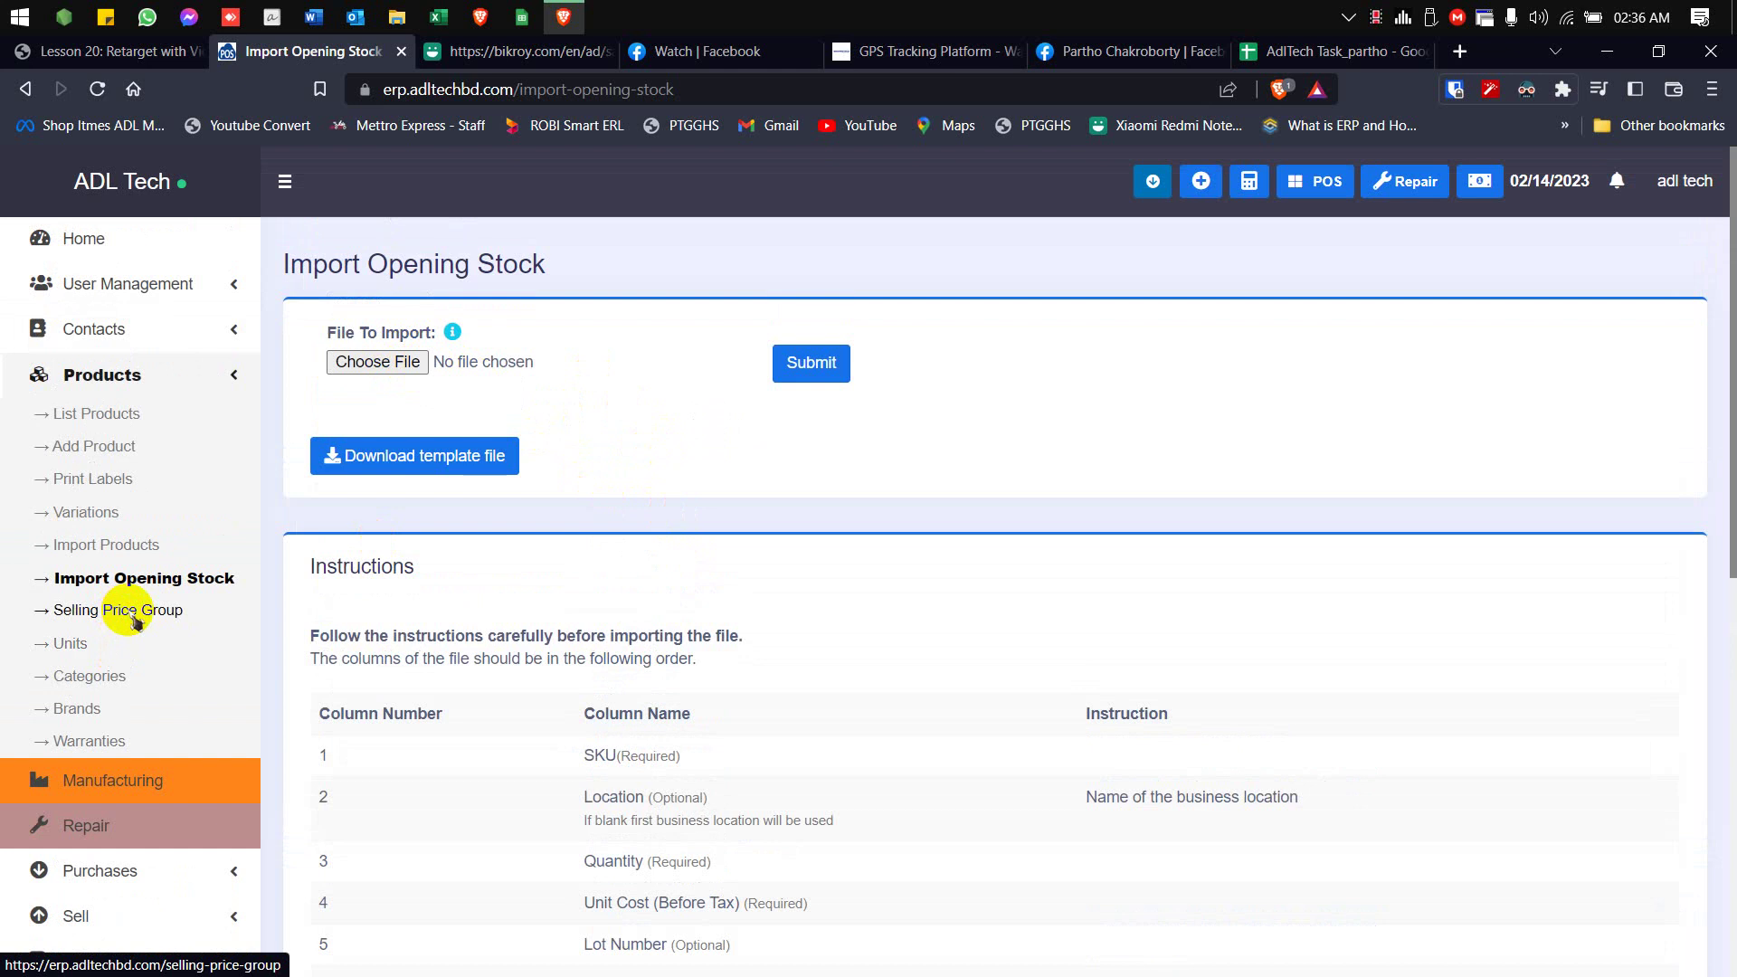
Step: Open the product units list and delete the units morsde, N and uu
{"action": "left_click", "coordinate": [73, 644]}
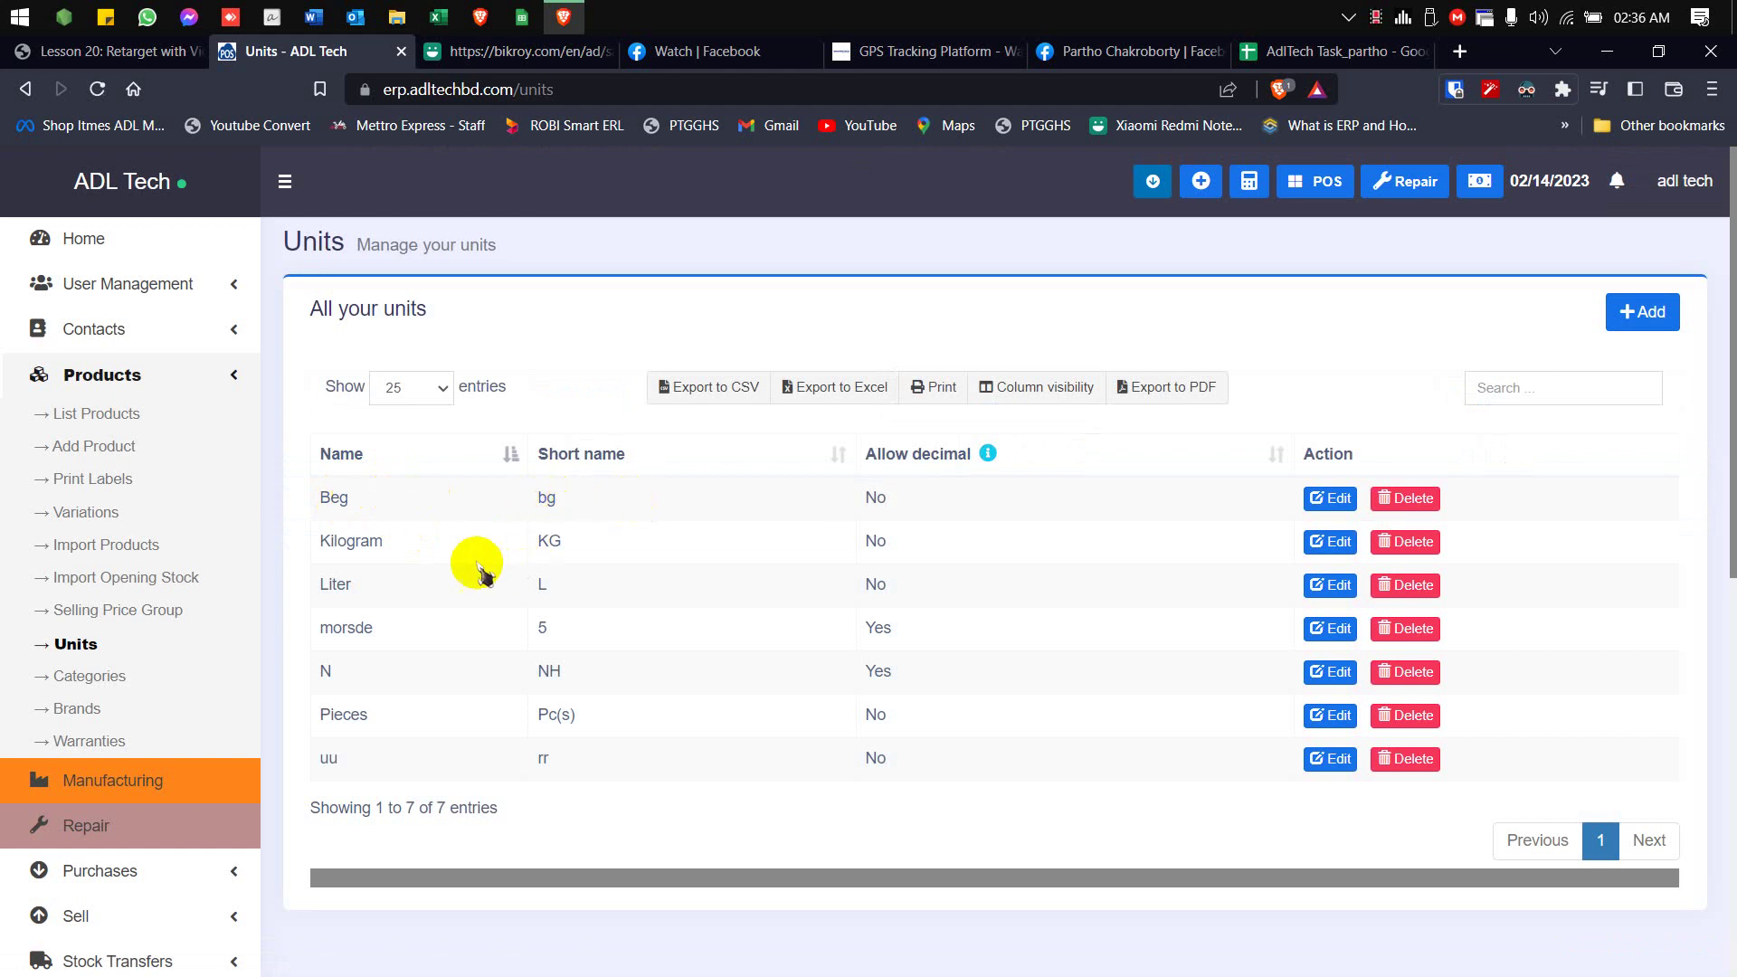
{"action": "double_click", "coordinate": [546, 541]}
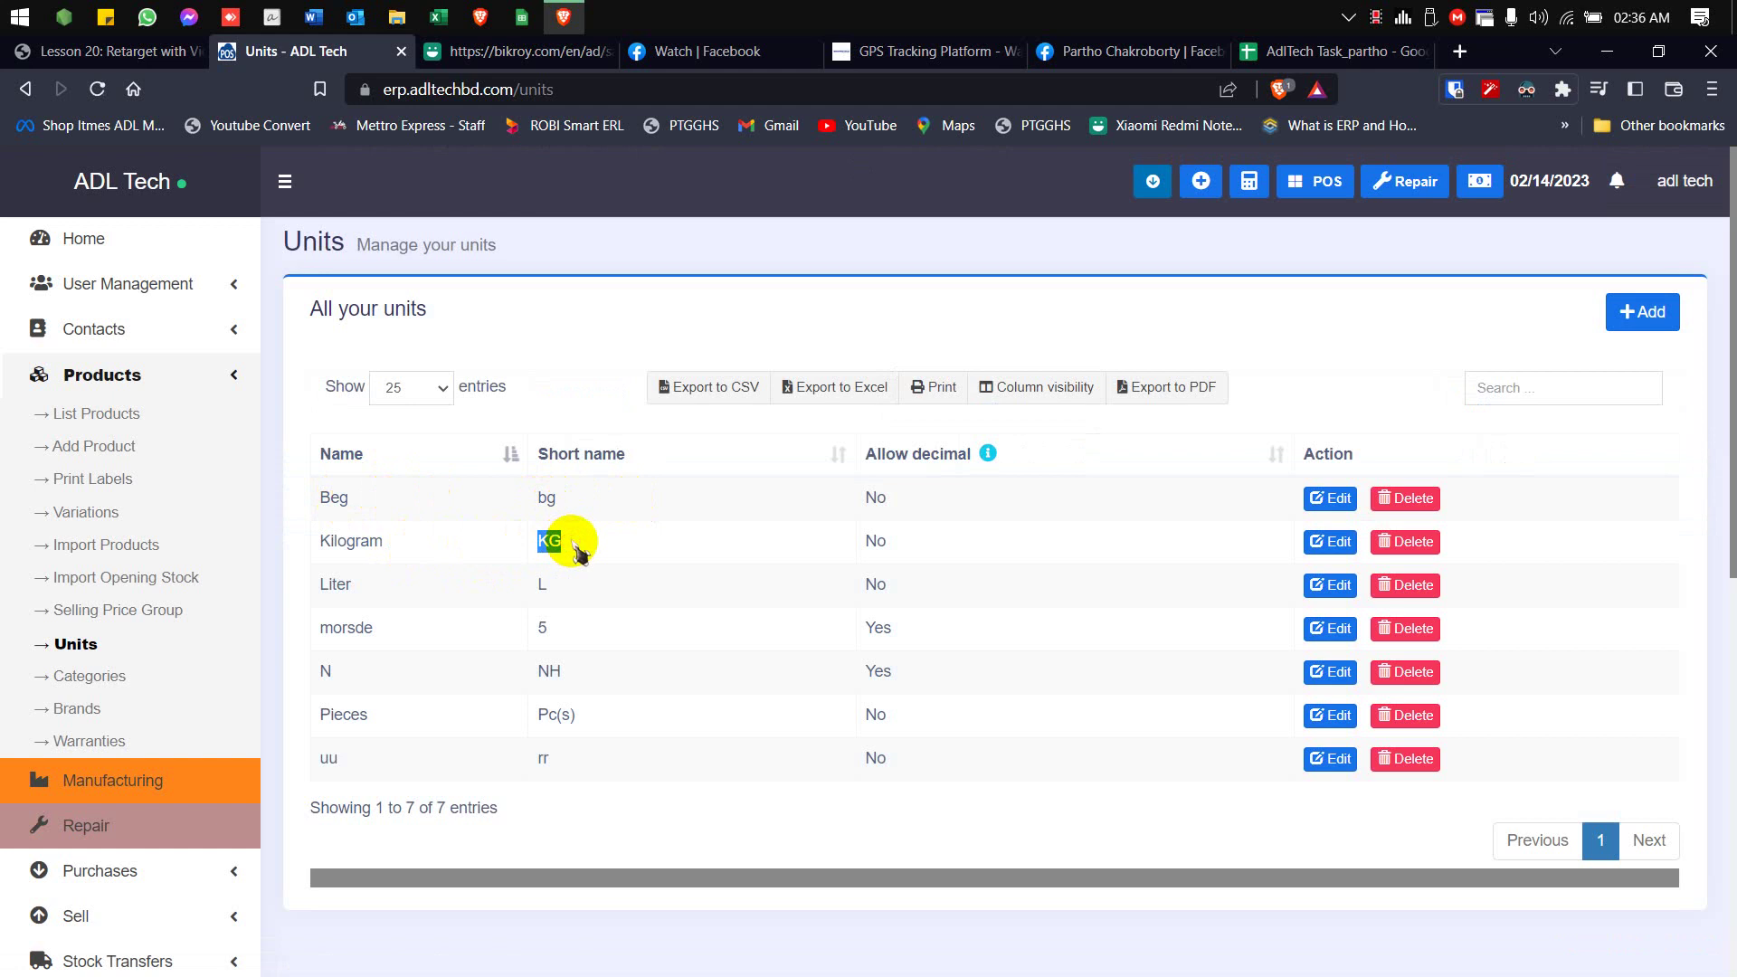
{"action": "left_click", "coordinate": [710, 598]}
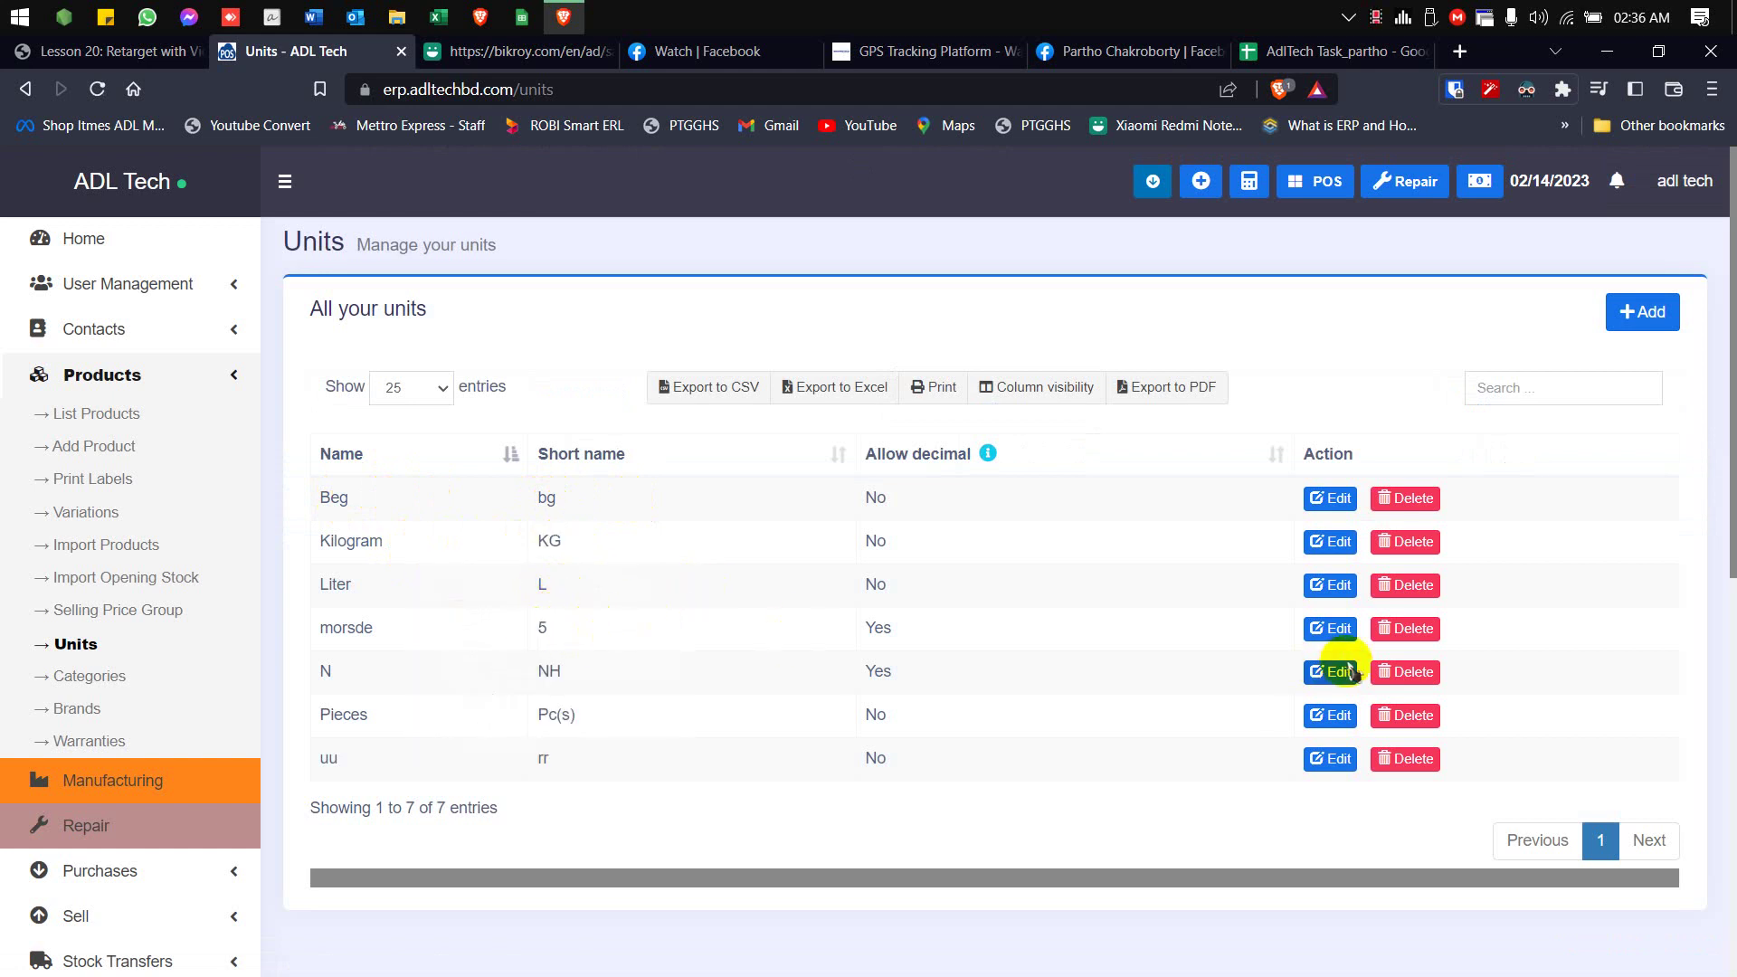
{"action": "left_click", "coordinate": [1413, 631]}
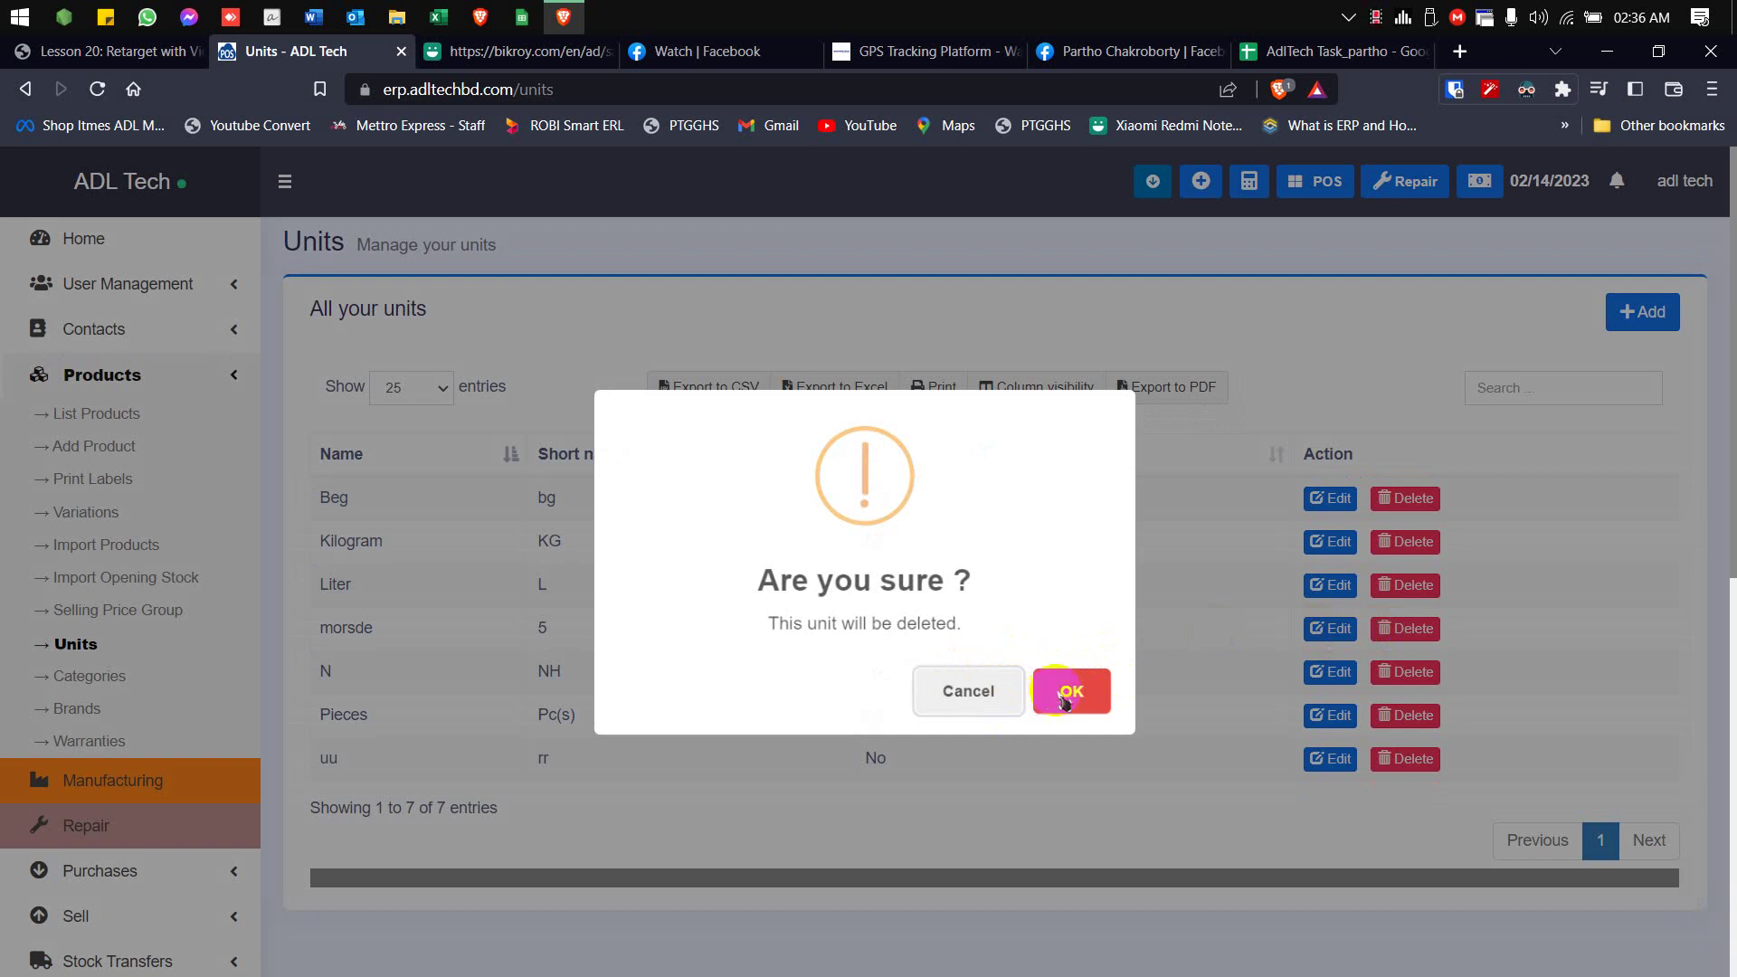
{"action": "left_click", "coordinate": [1070, 695]}
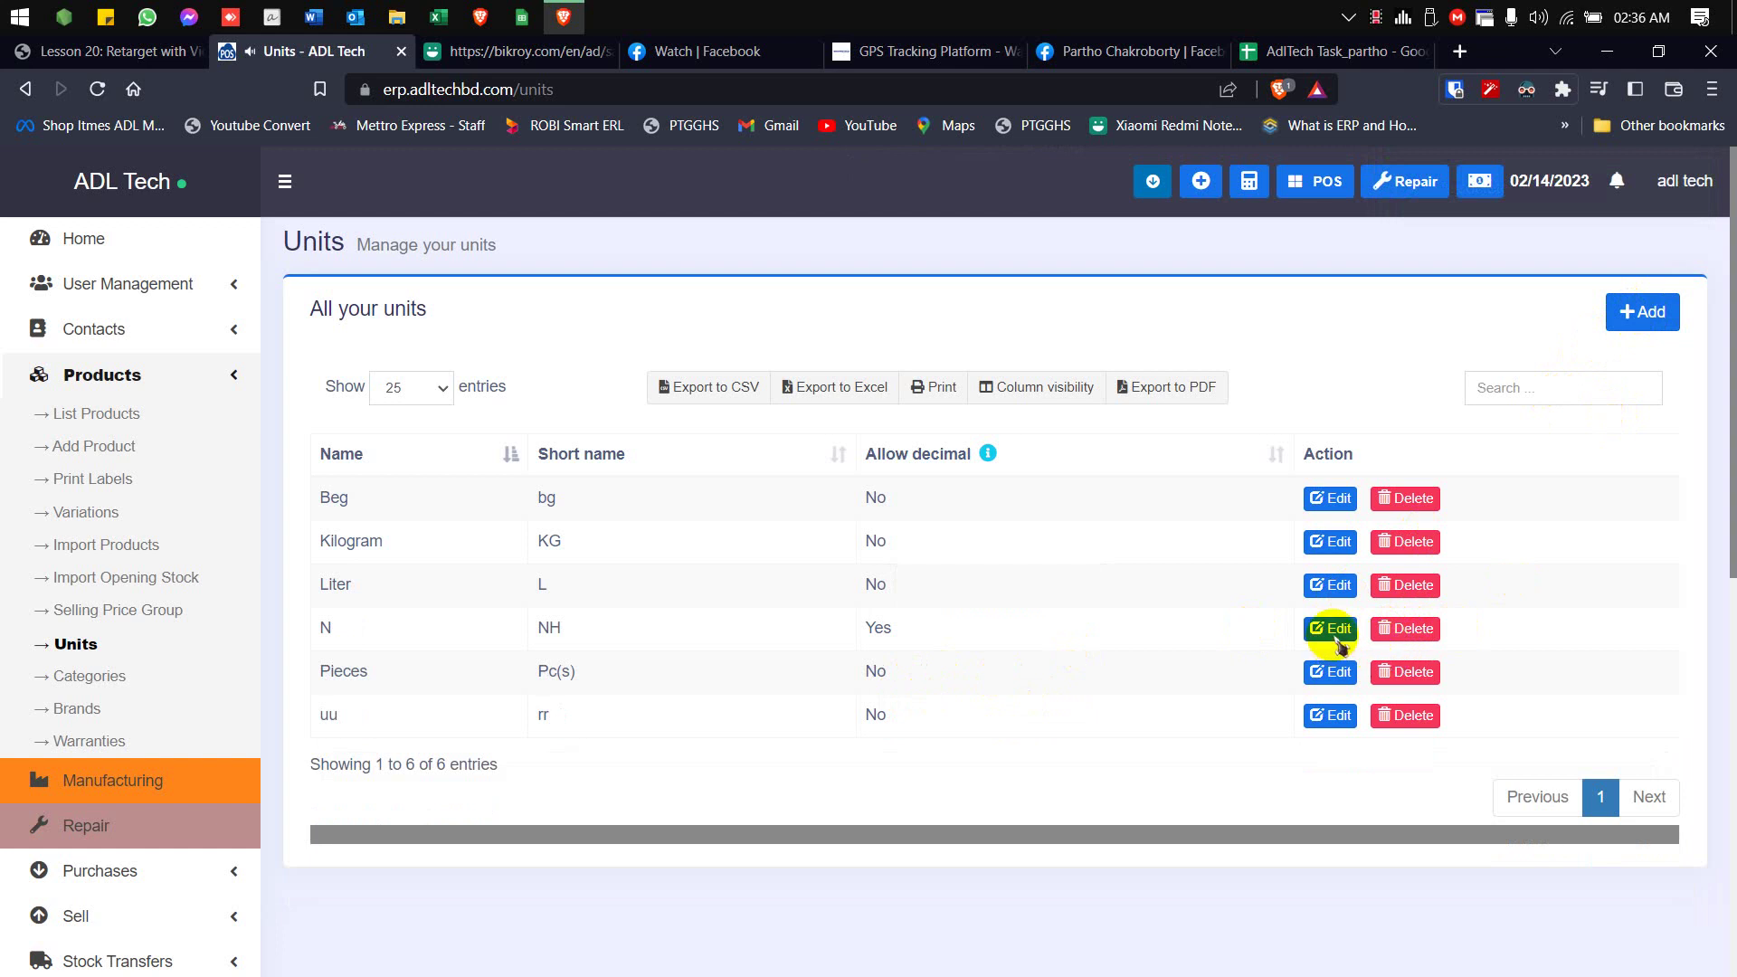
{"action": "left_click", "coordinate": [1414, 635]}
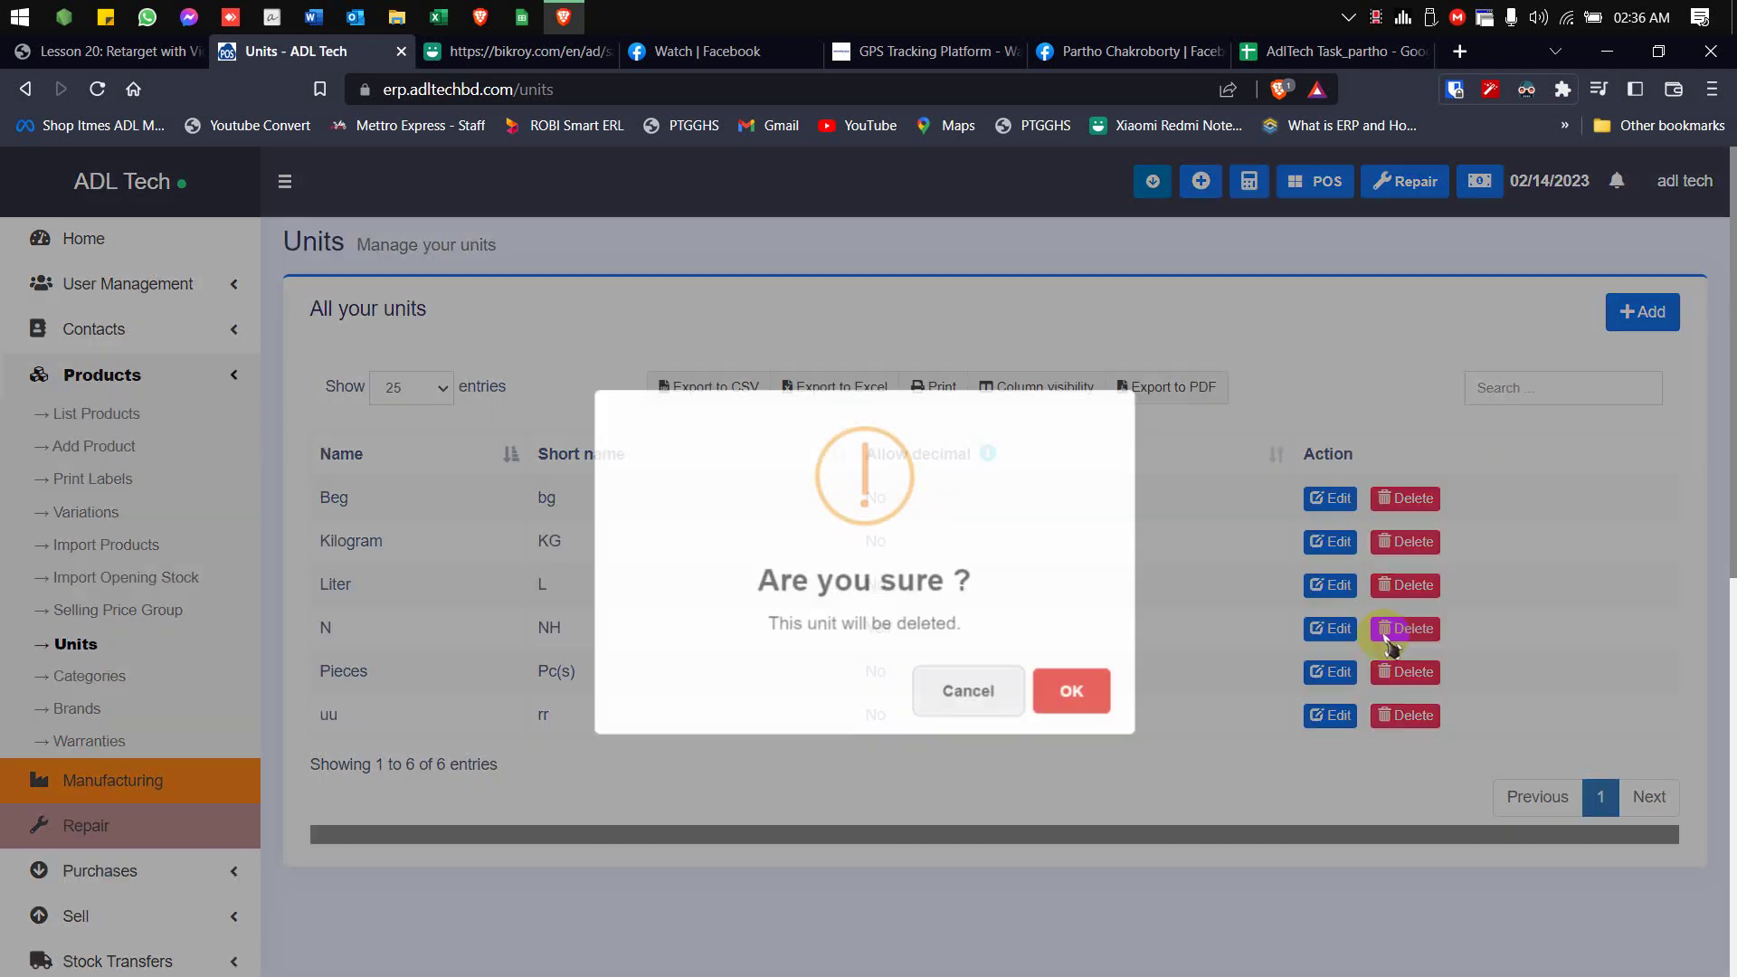
{"action": "left_click", "coordinate": [1071, 690]}
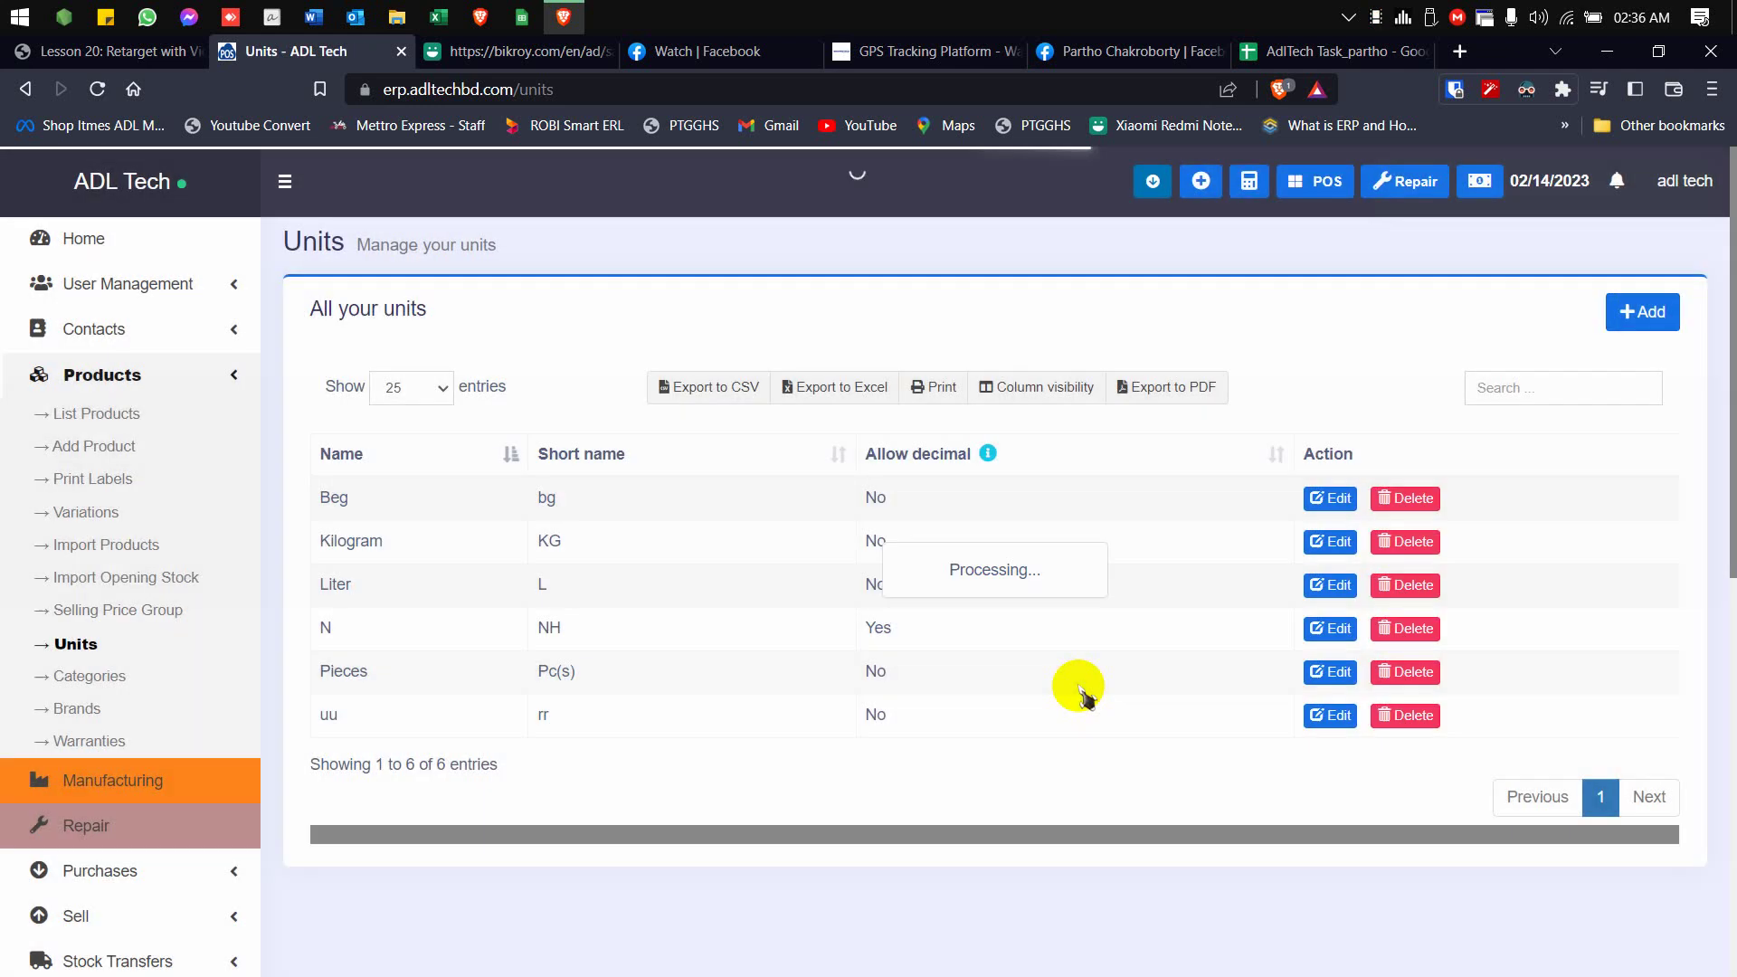
{"action": "left_click", "coordinate": [1398, 674]}
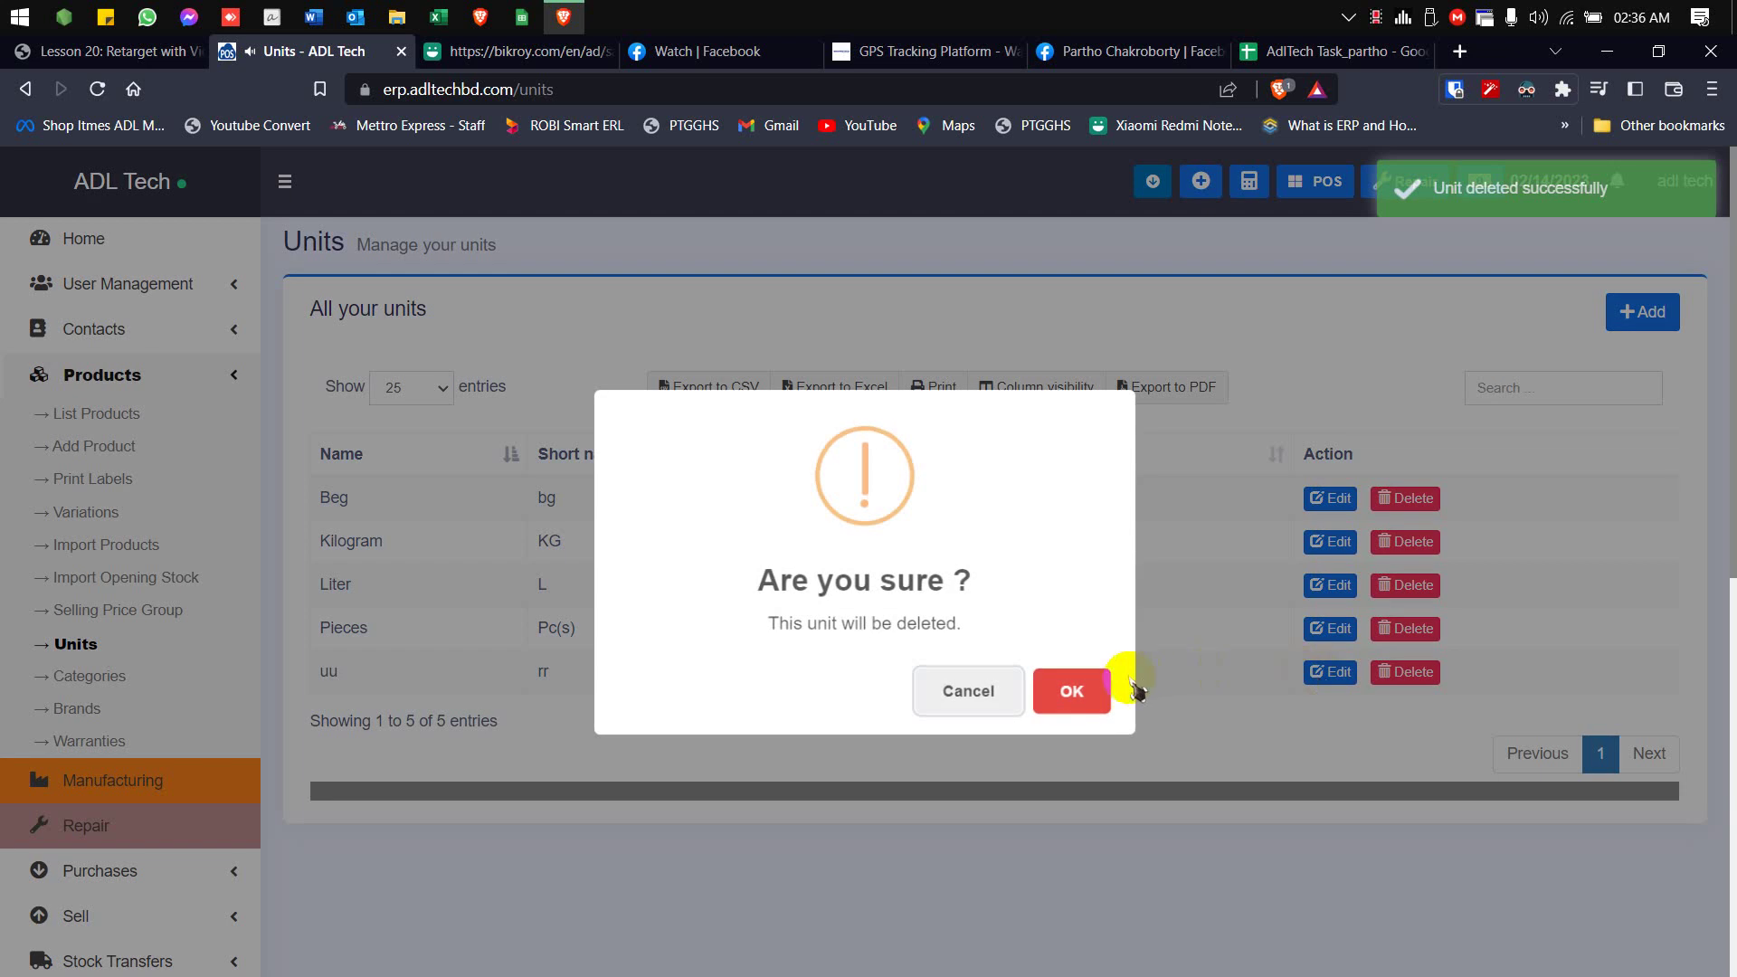
{"action": "left_click", "coordinate": [1093, 691]}
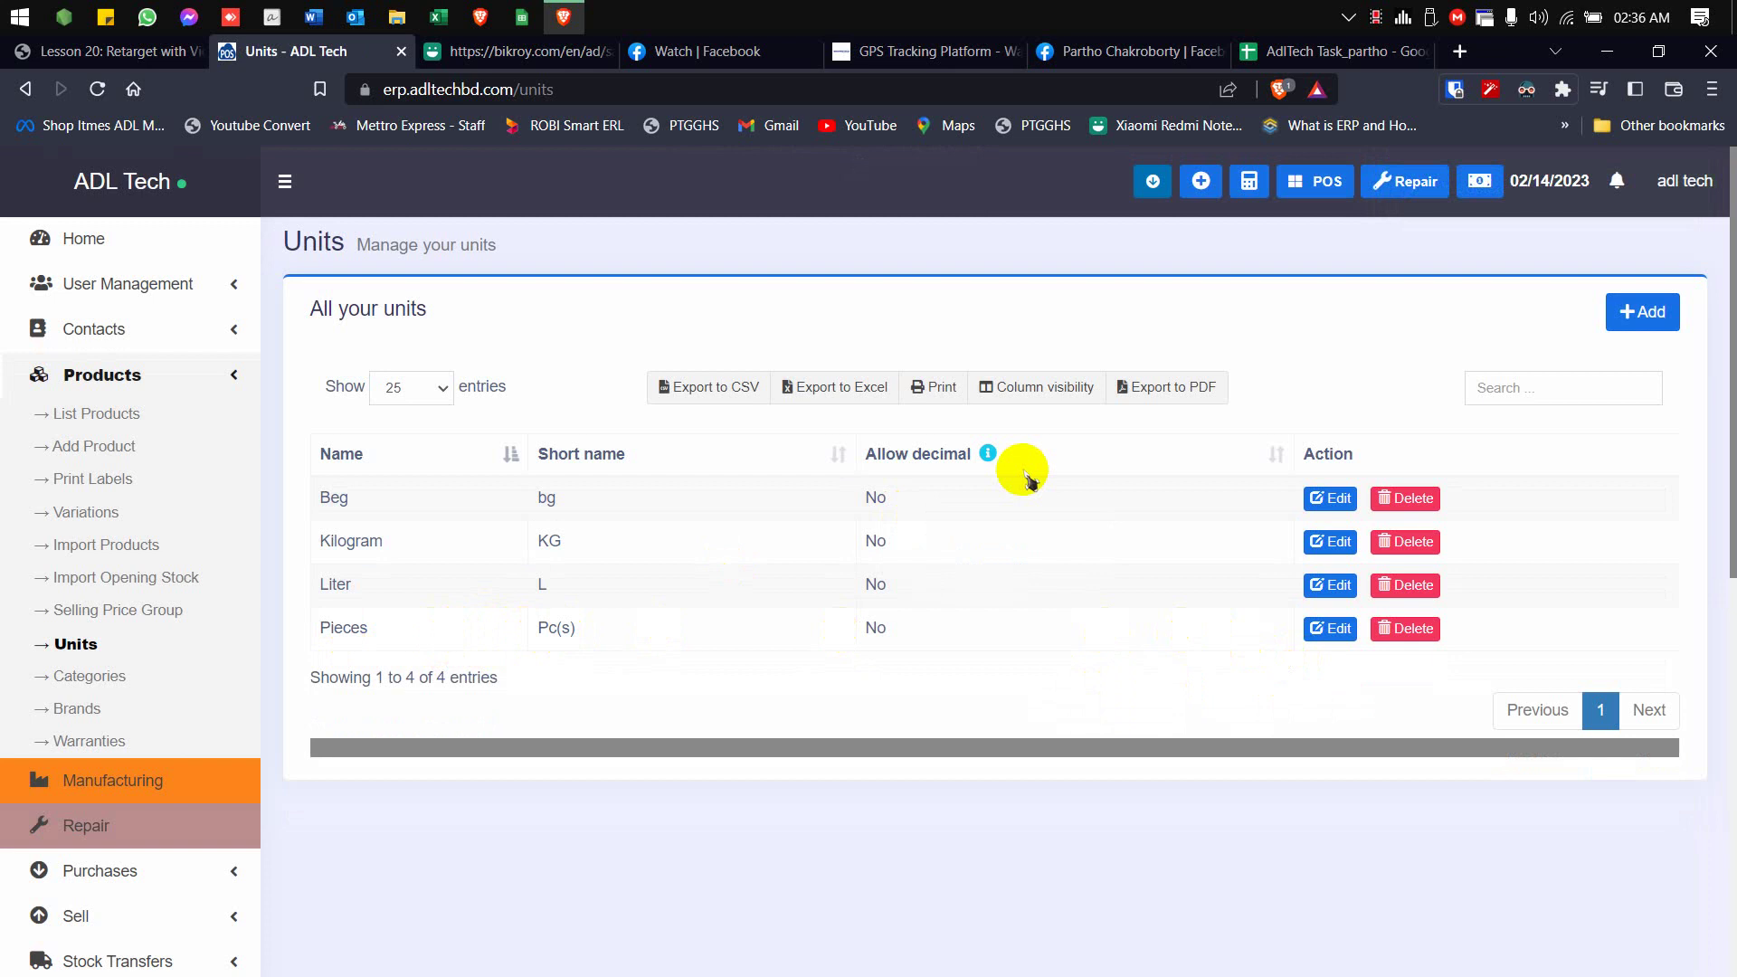
Step: Add a unit named Meter with the short name m, allow decimals, and save it
{"action": "left_click", "coordinate": [1633, 322]}
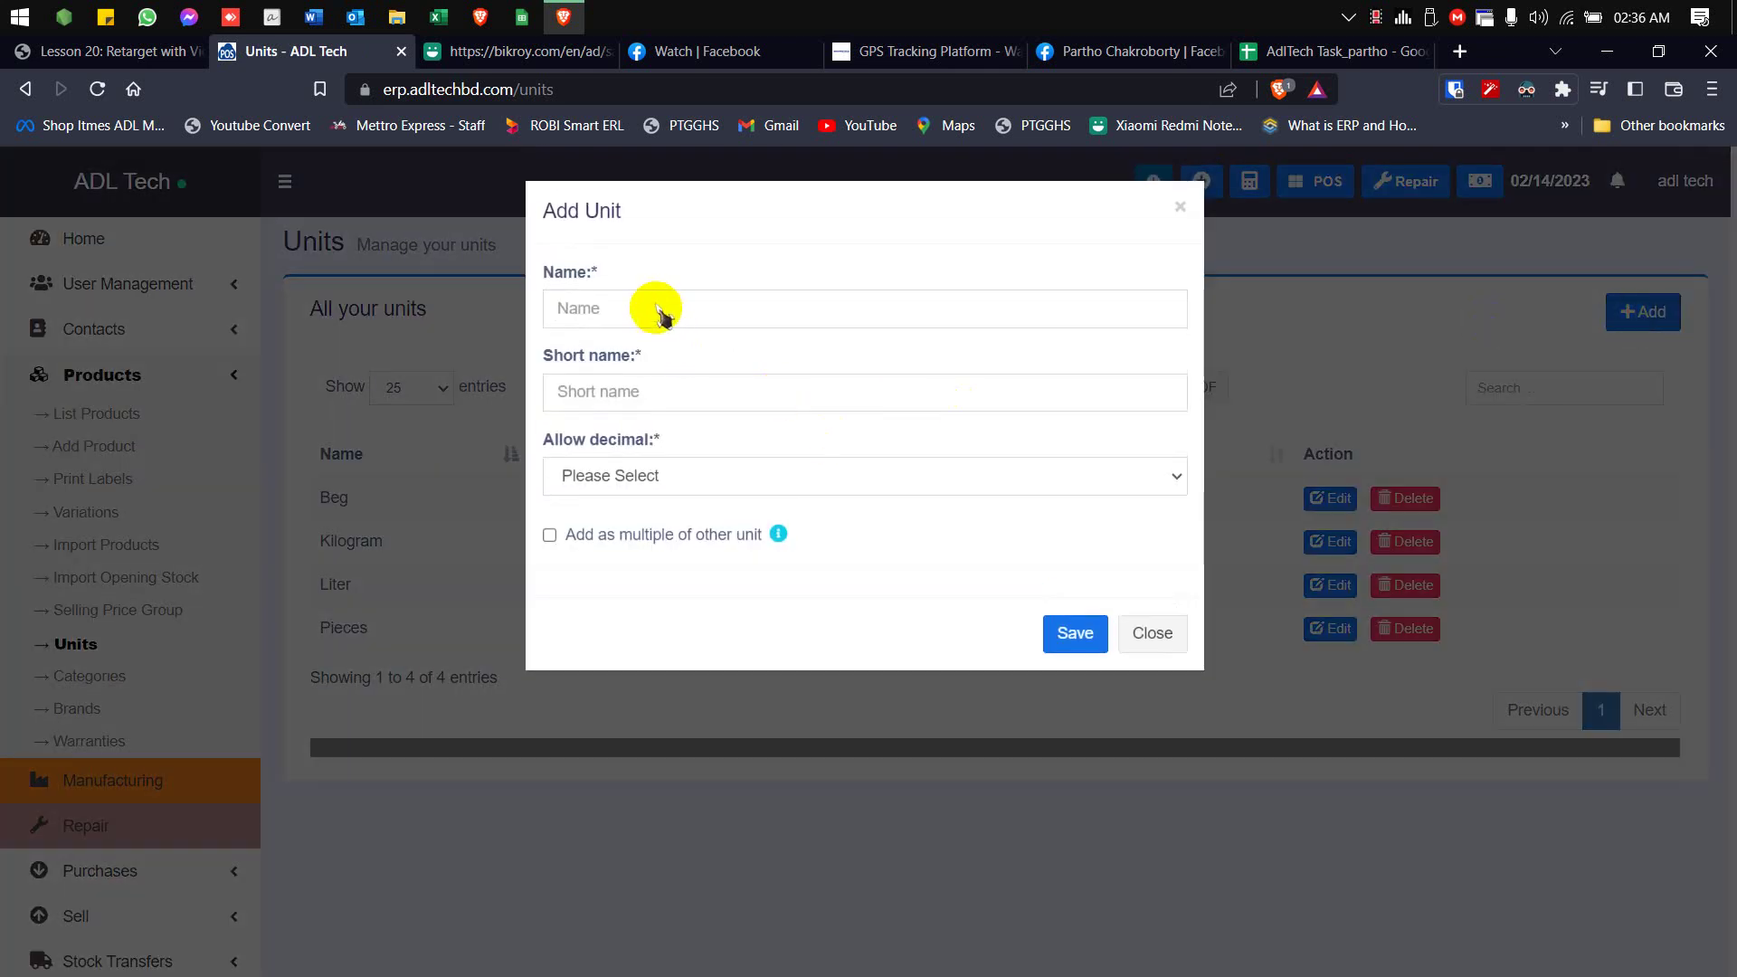
{"action": "left_click", "coordinate": [660, 313]}
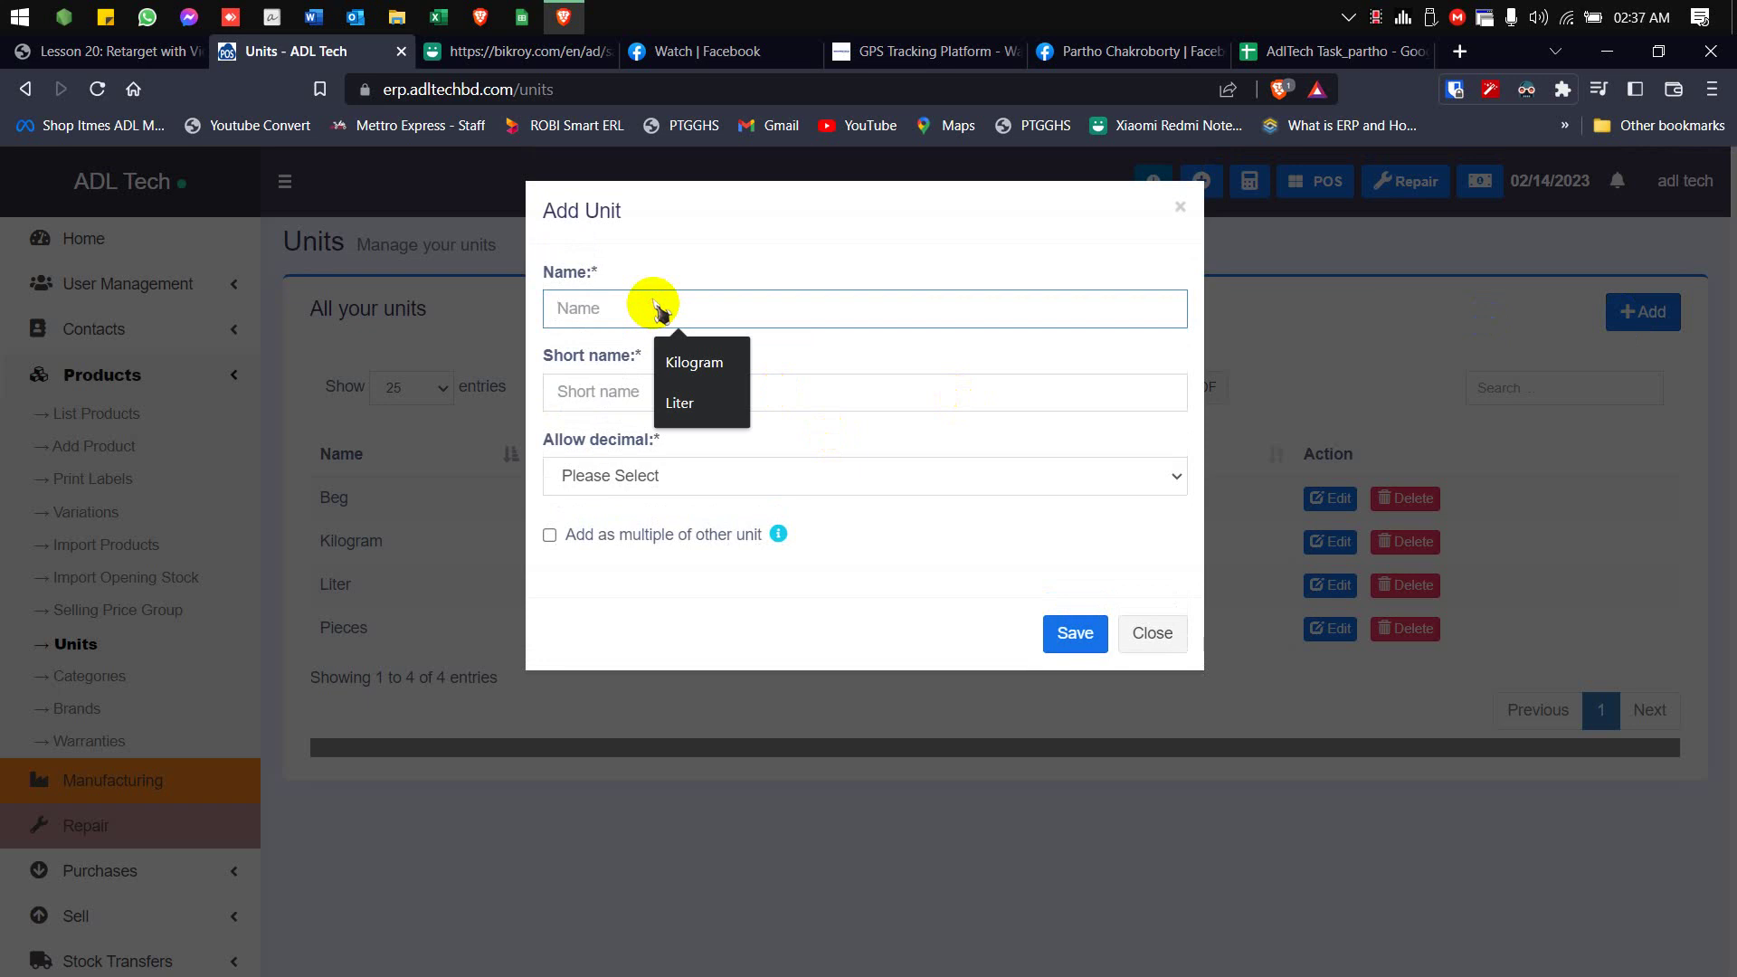
{"action": "type", "text": "Mete"}
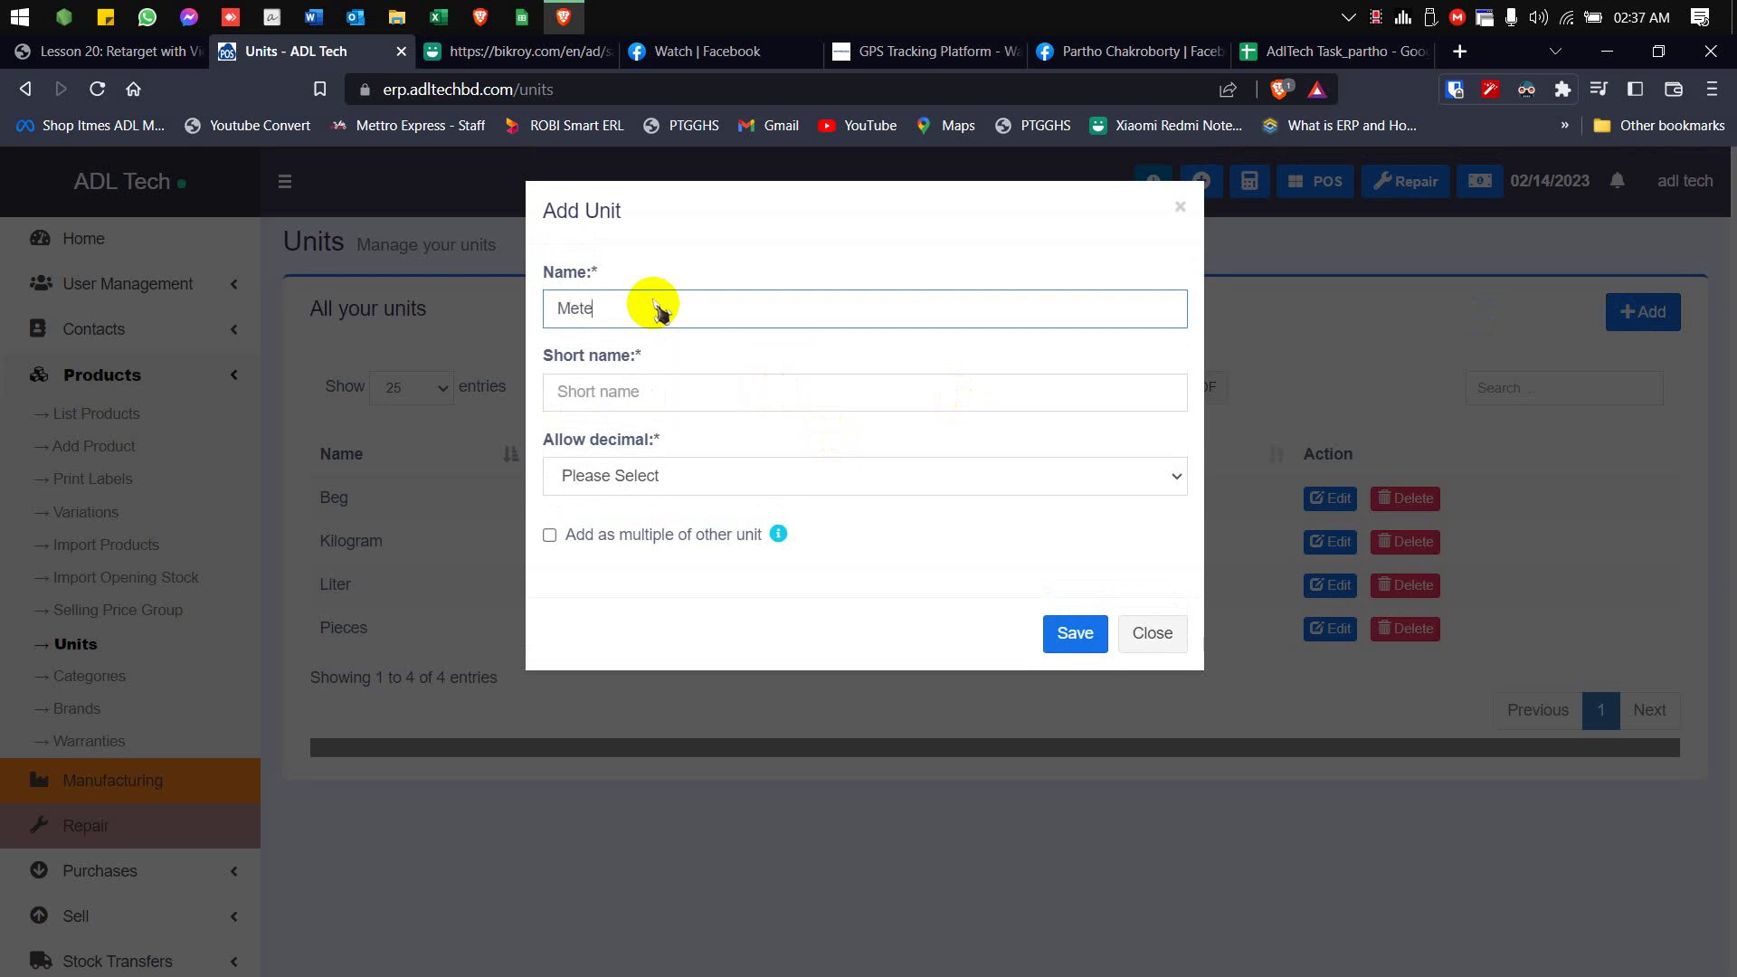
{"action": "type", "text": "r"}
{"action": "left_click", "coordinate": [665, 400]}
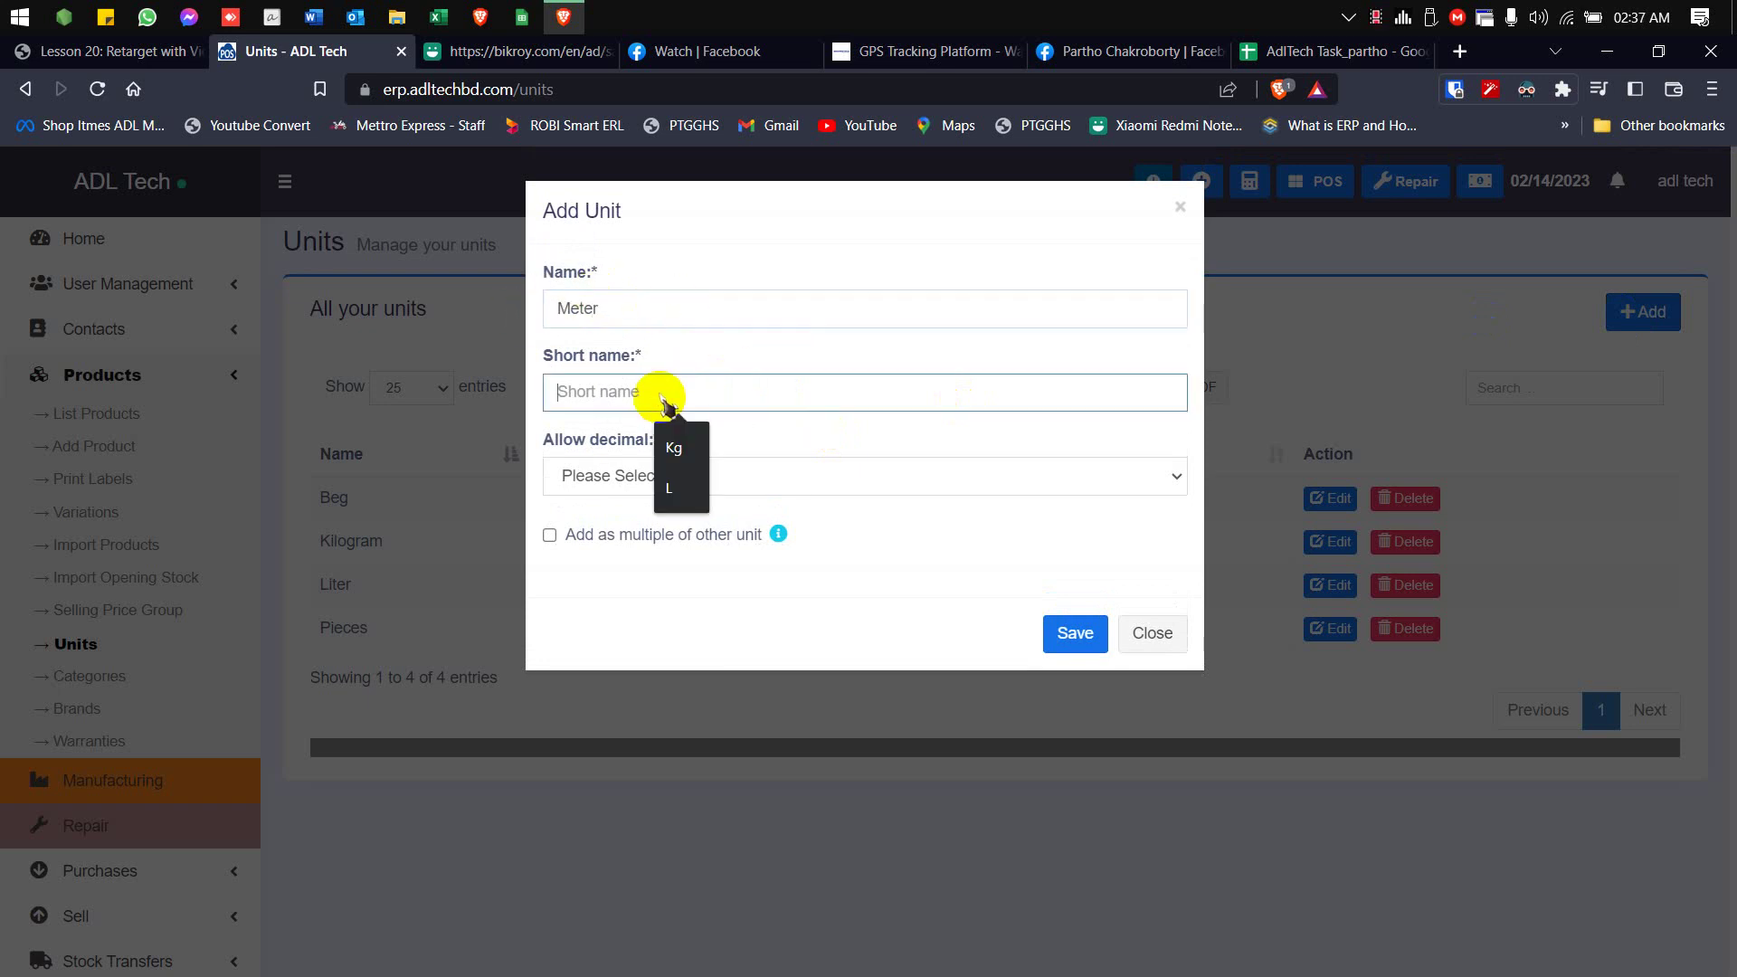
{"action": "type", "text": "m"}
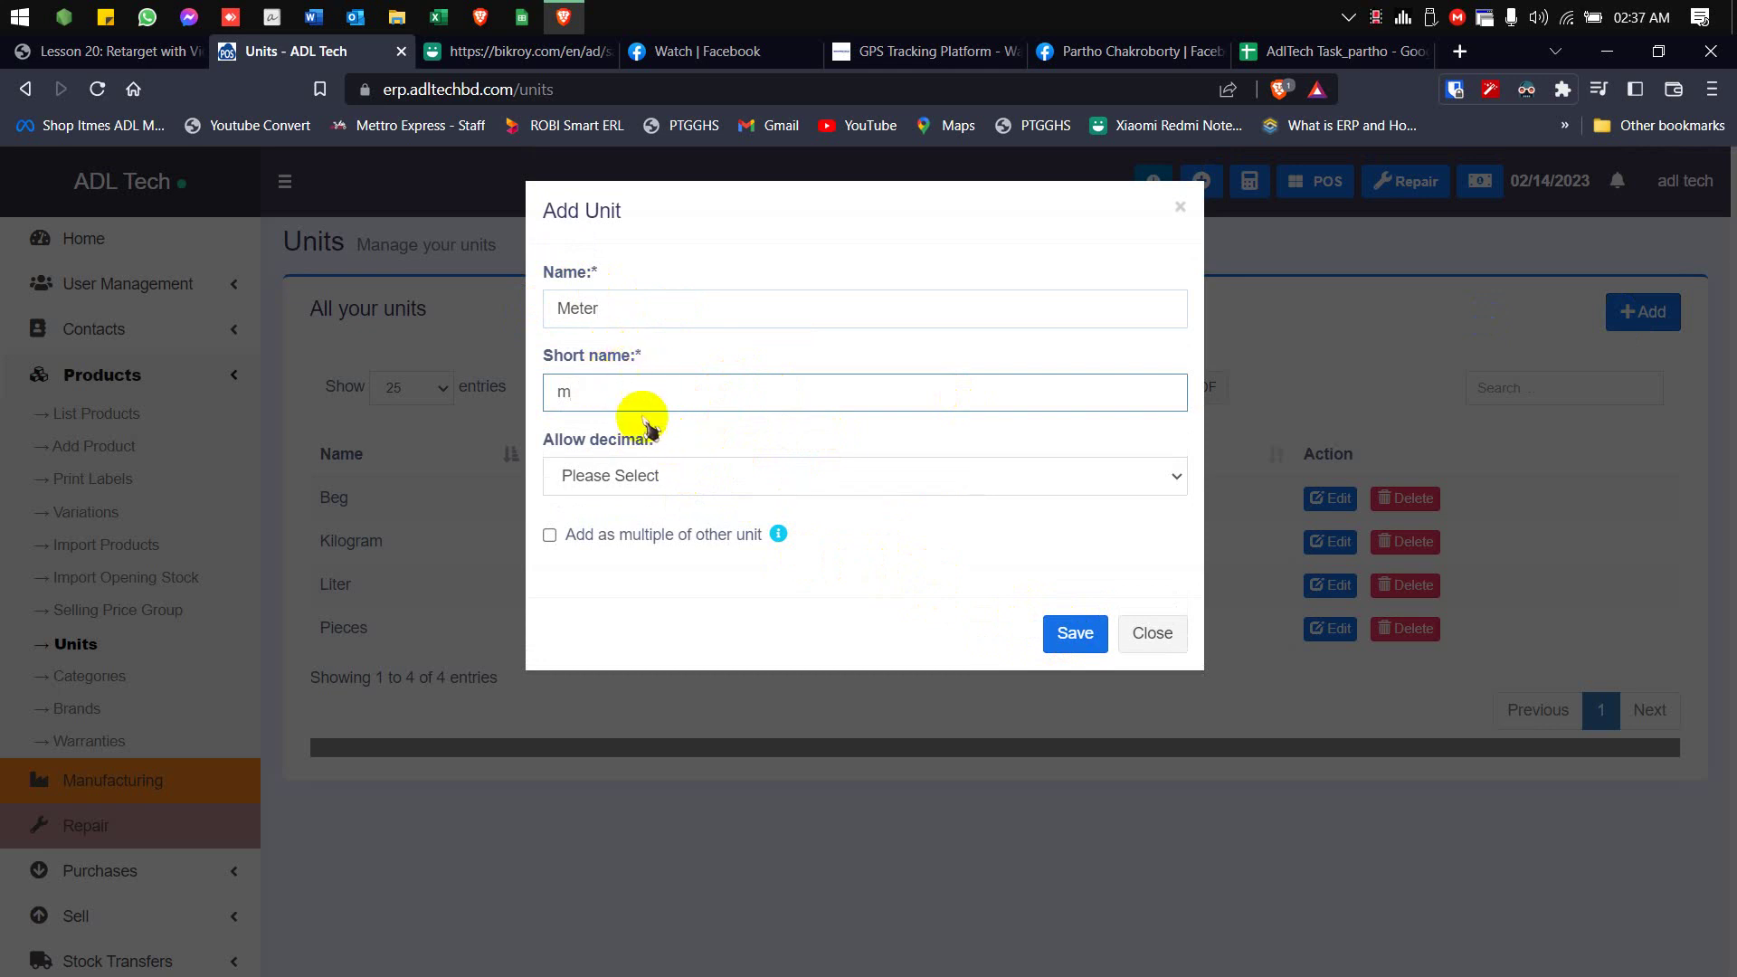
{"action": "left_click", "coordinate": [684, 482]}
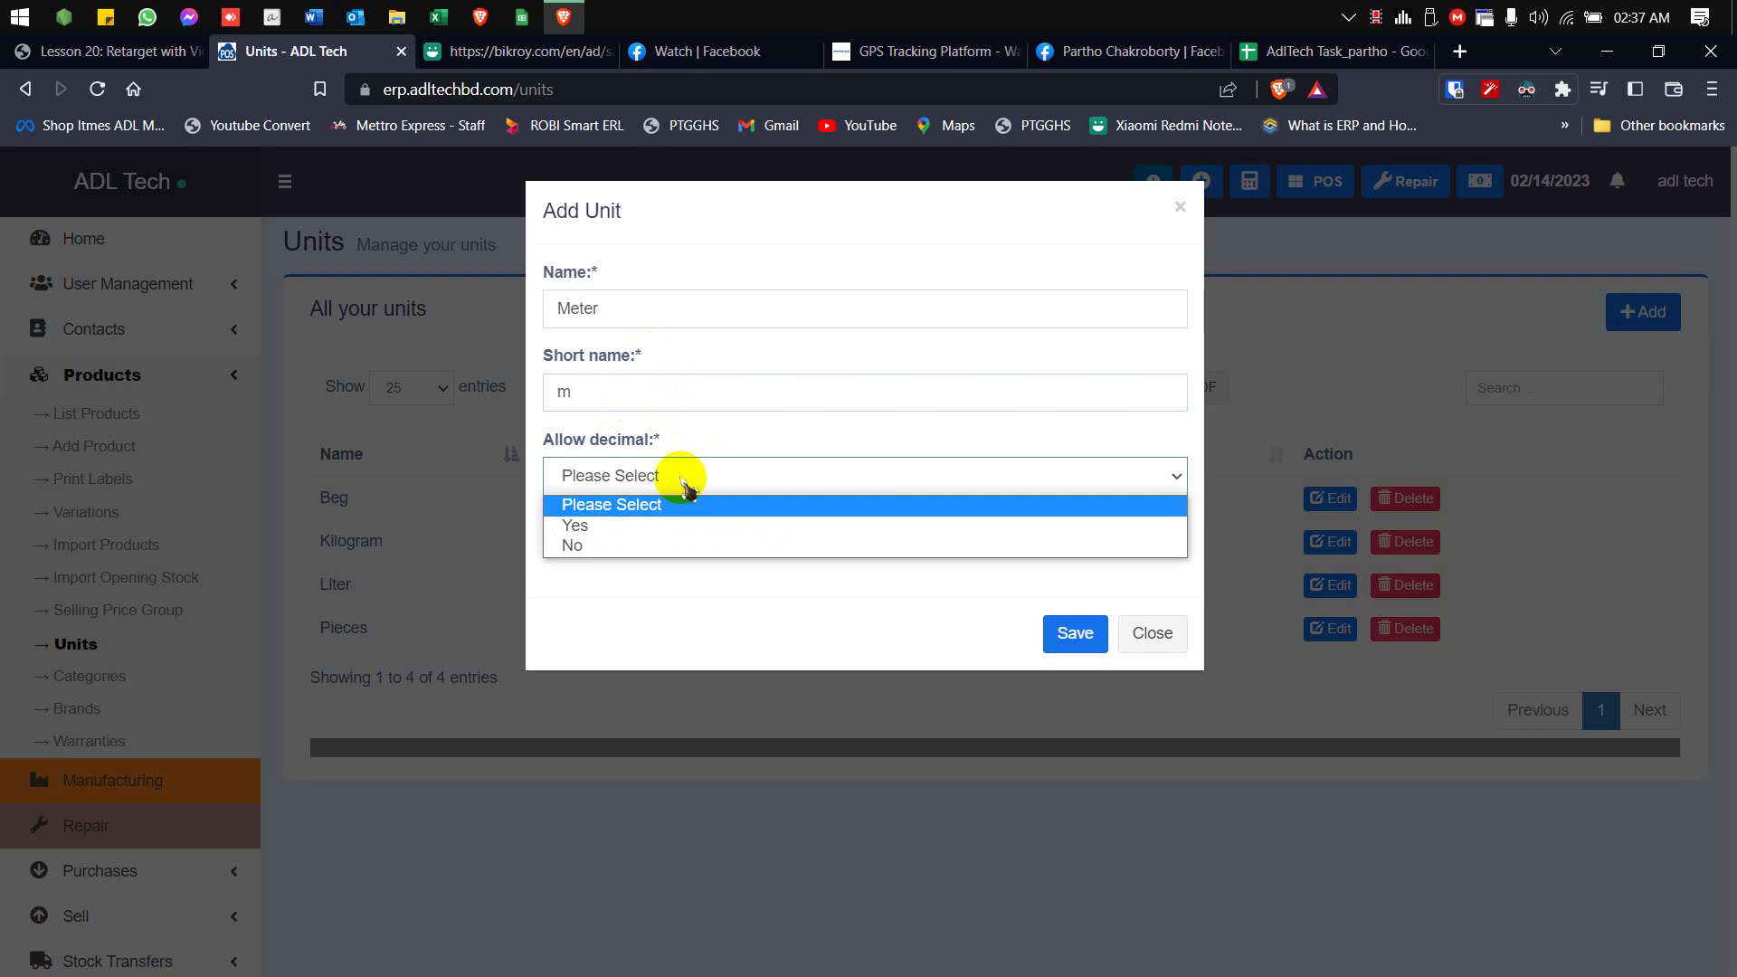
{"action": "left_click", "coordinate": [663, 527]}
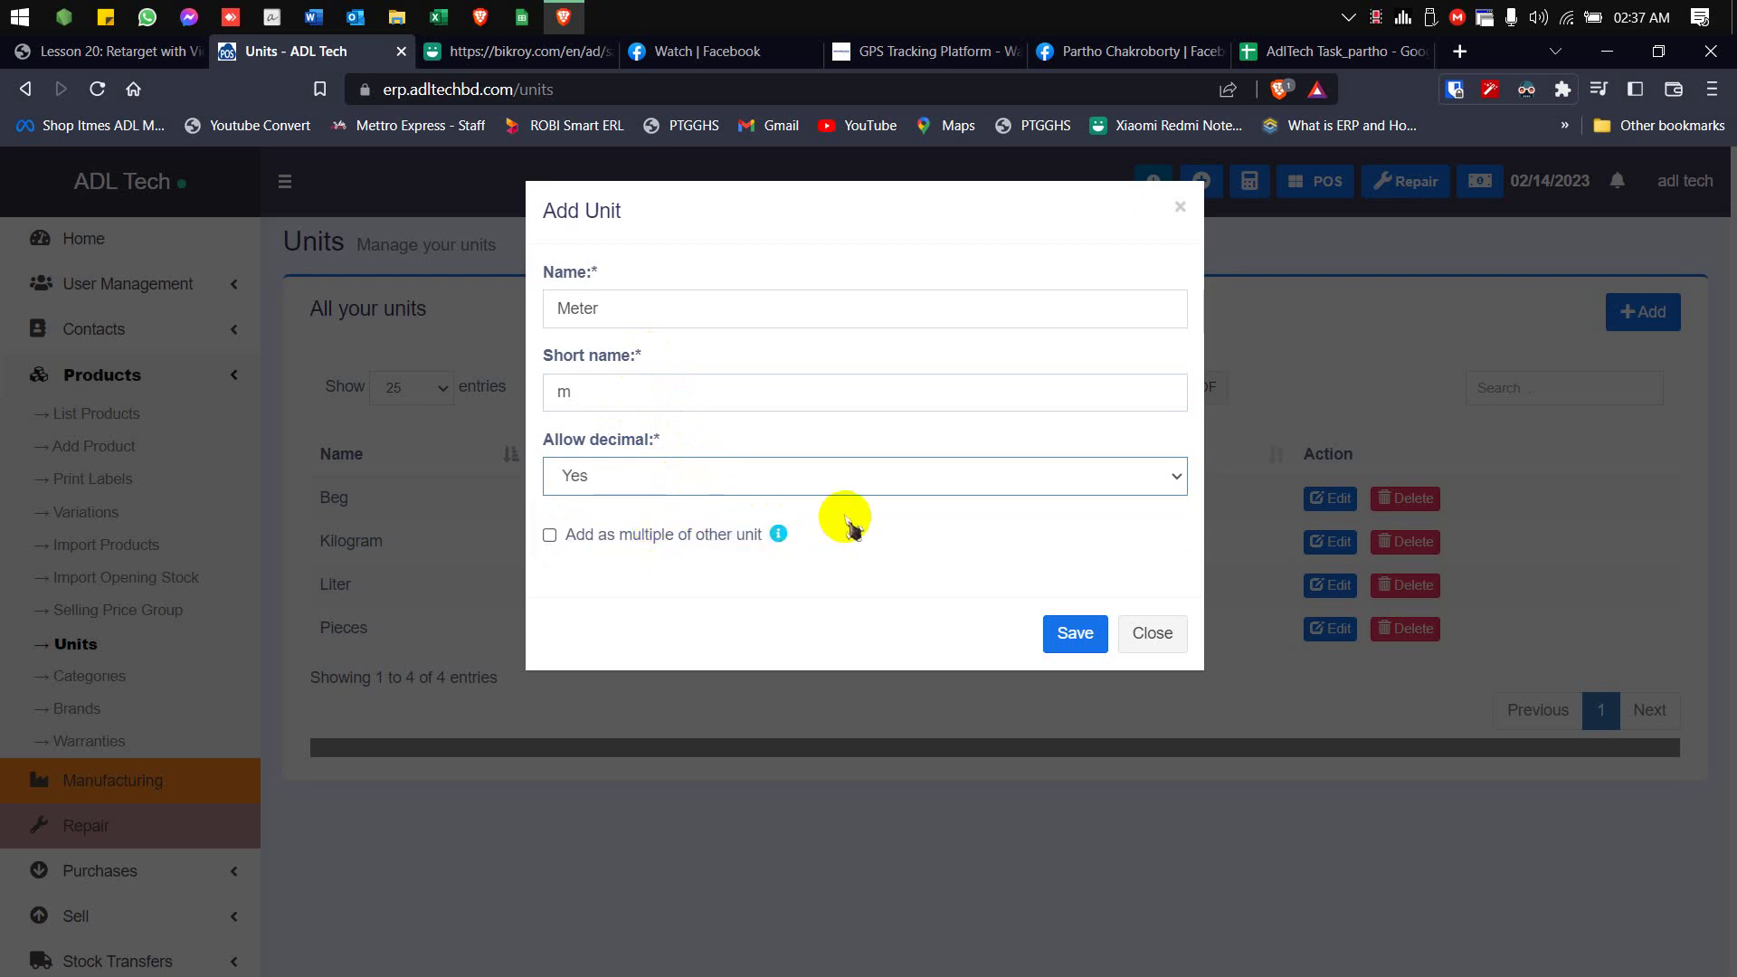
{"action": "left_click", "coordinate": [623, 310]}
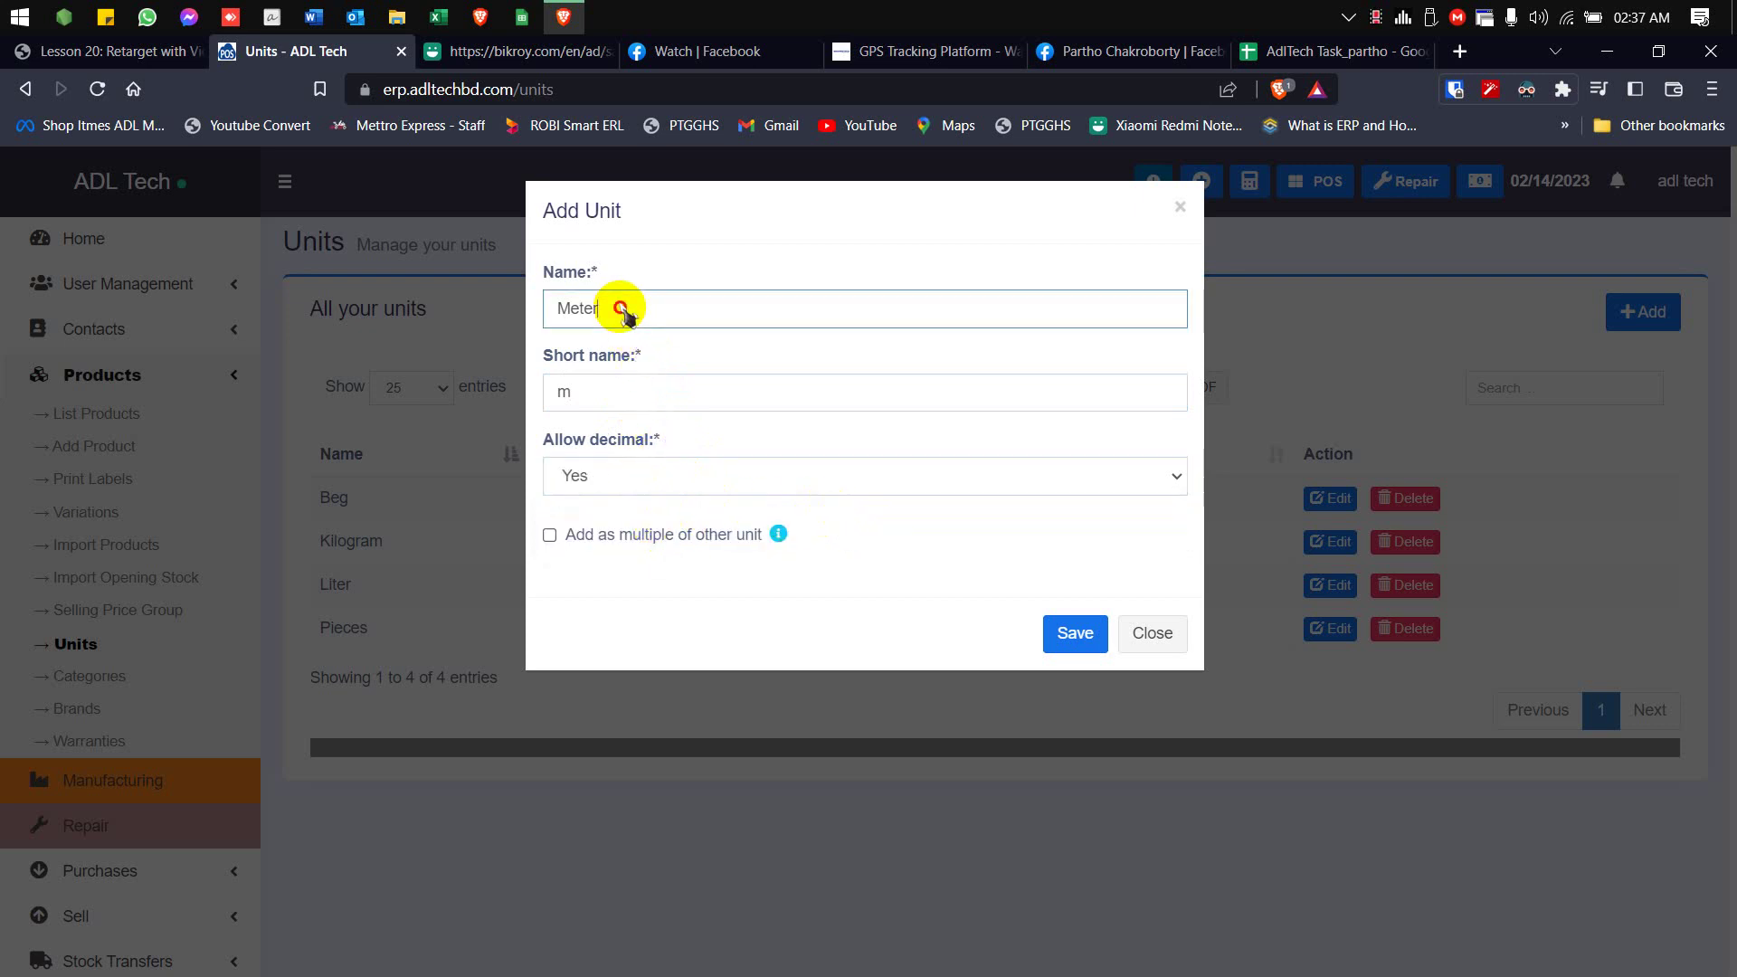
{"action": "left_click_drag", "start_coordinate": [623, 310], "coordinate": [534, 308]}
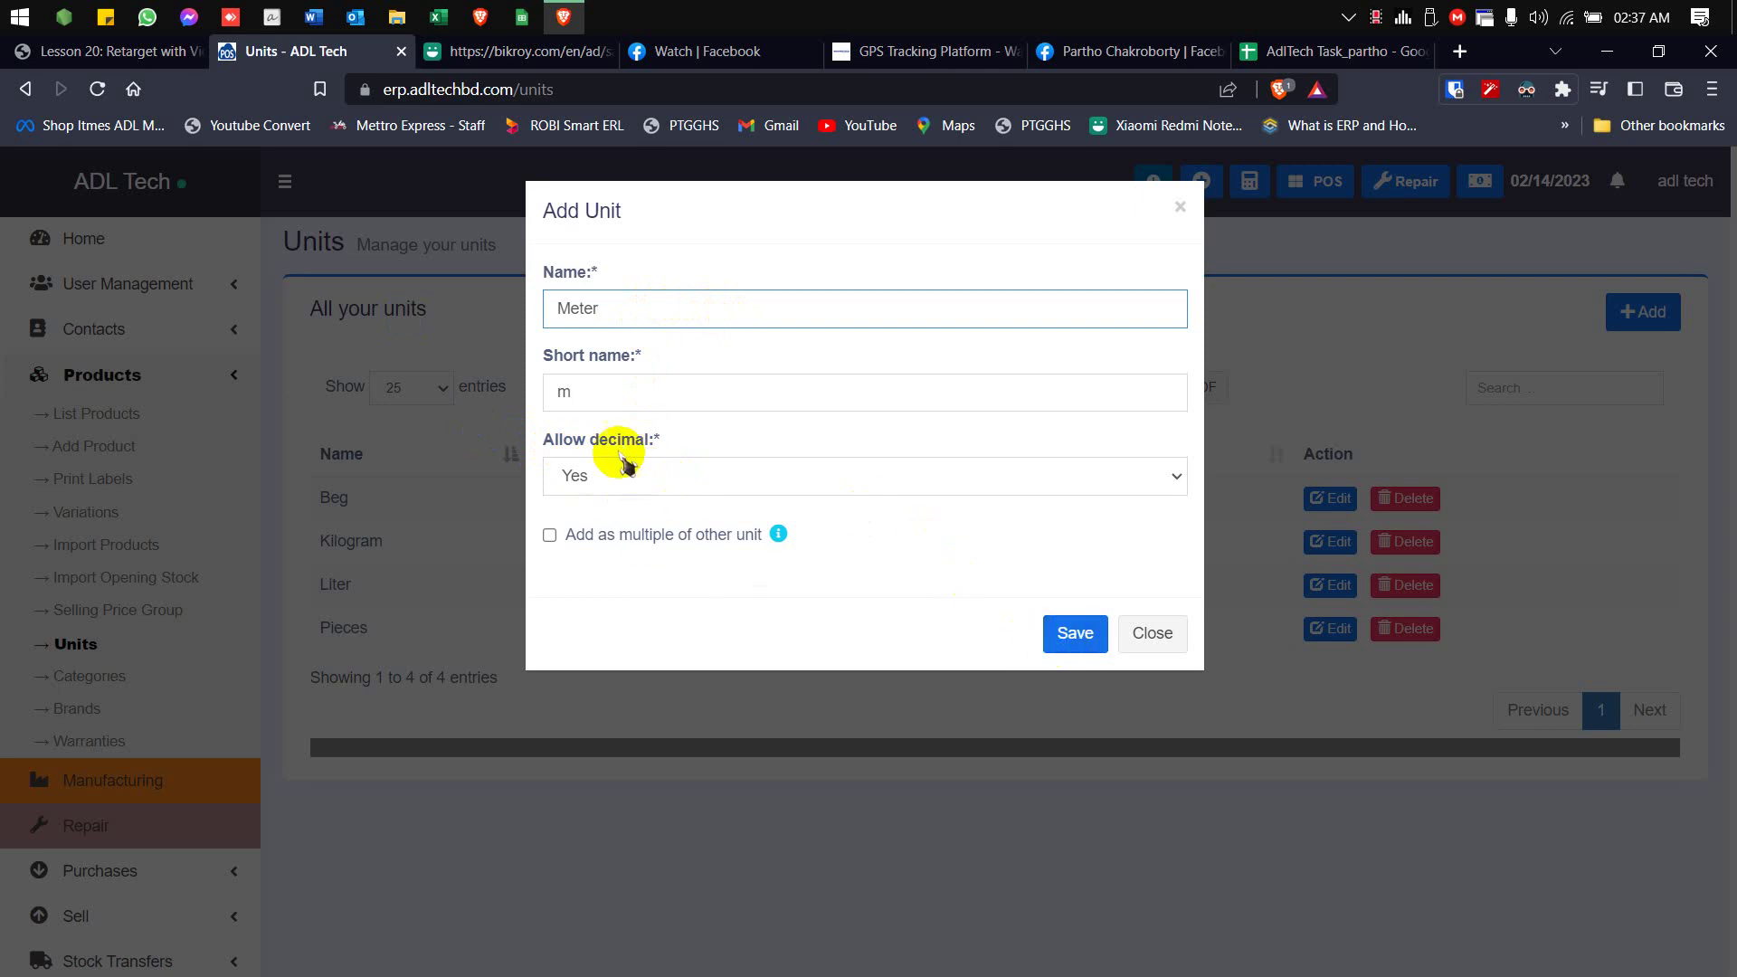
{"action": "left_click", "coordinate": [1092, 641]}
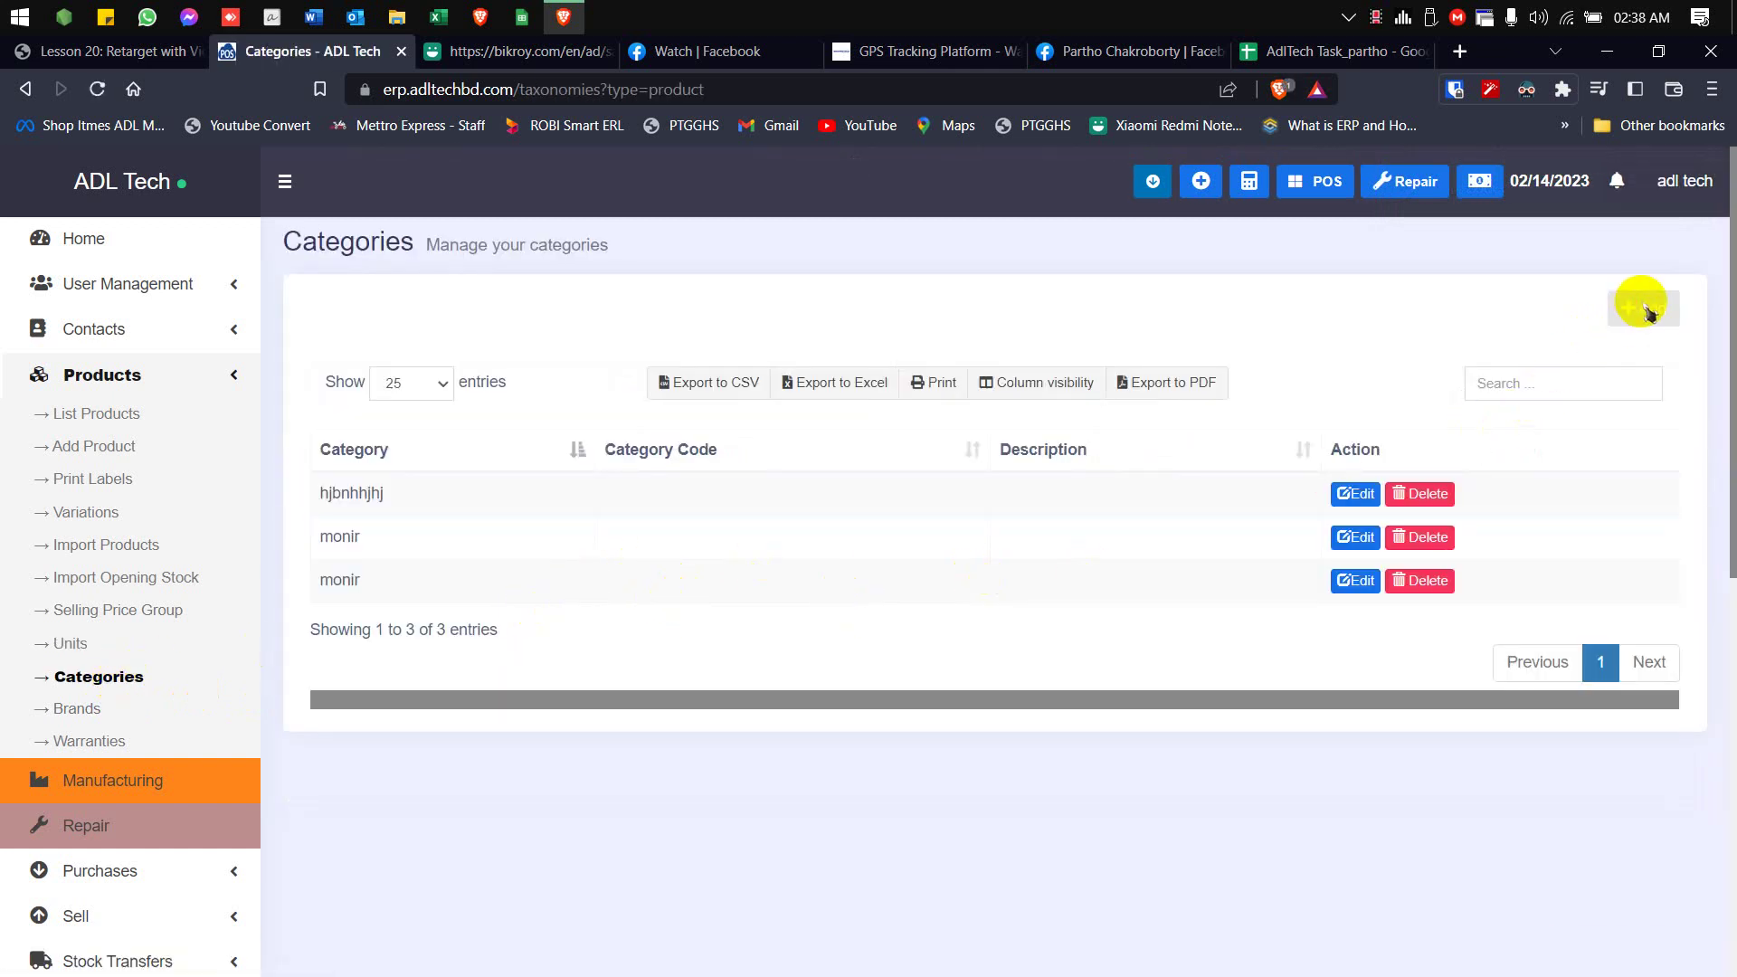
Step: View the form for adding a product category and close it without saving
{"action": "left_click", "coordinate": [1620, 317]}
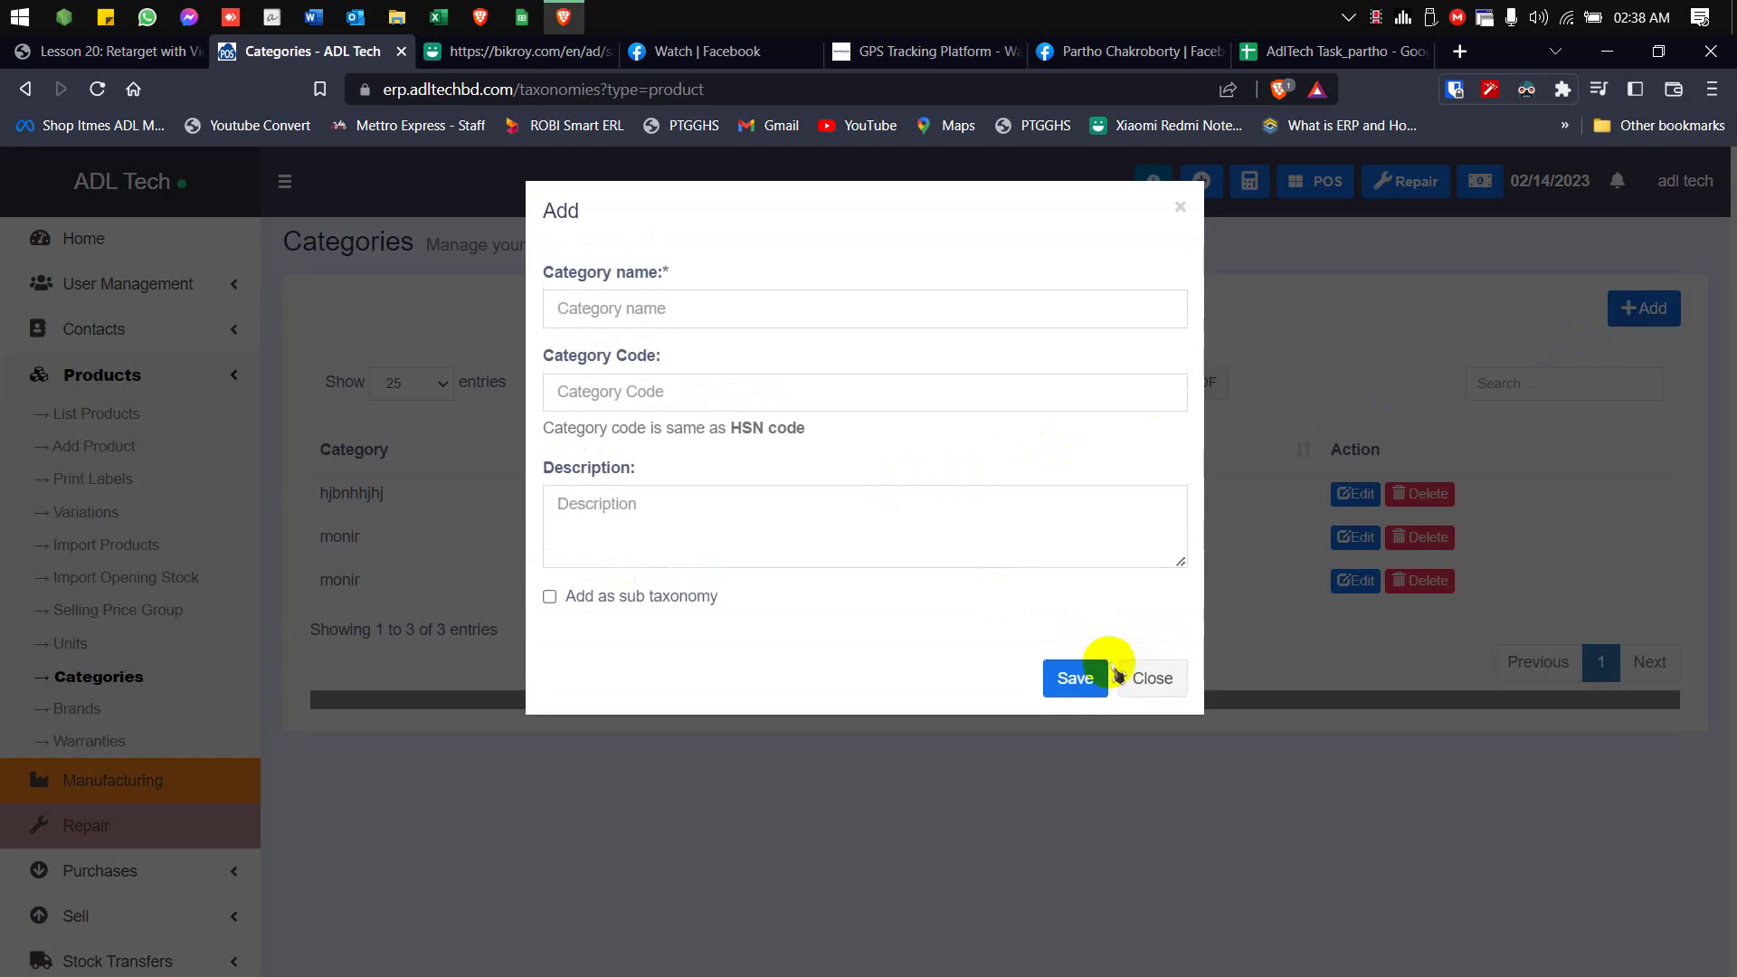
{"action": "left_click", "coordinate": [1144, 687]}
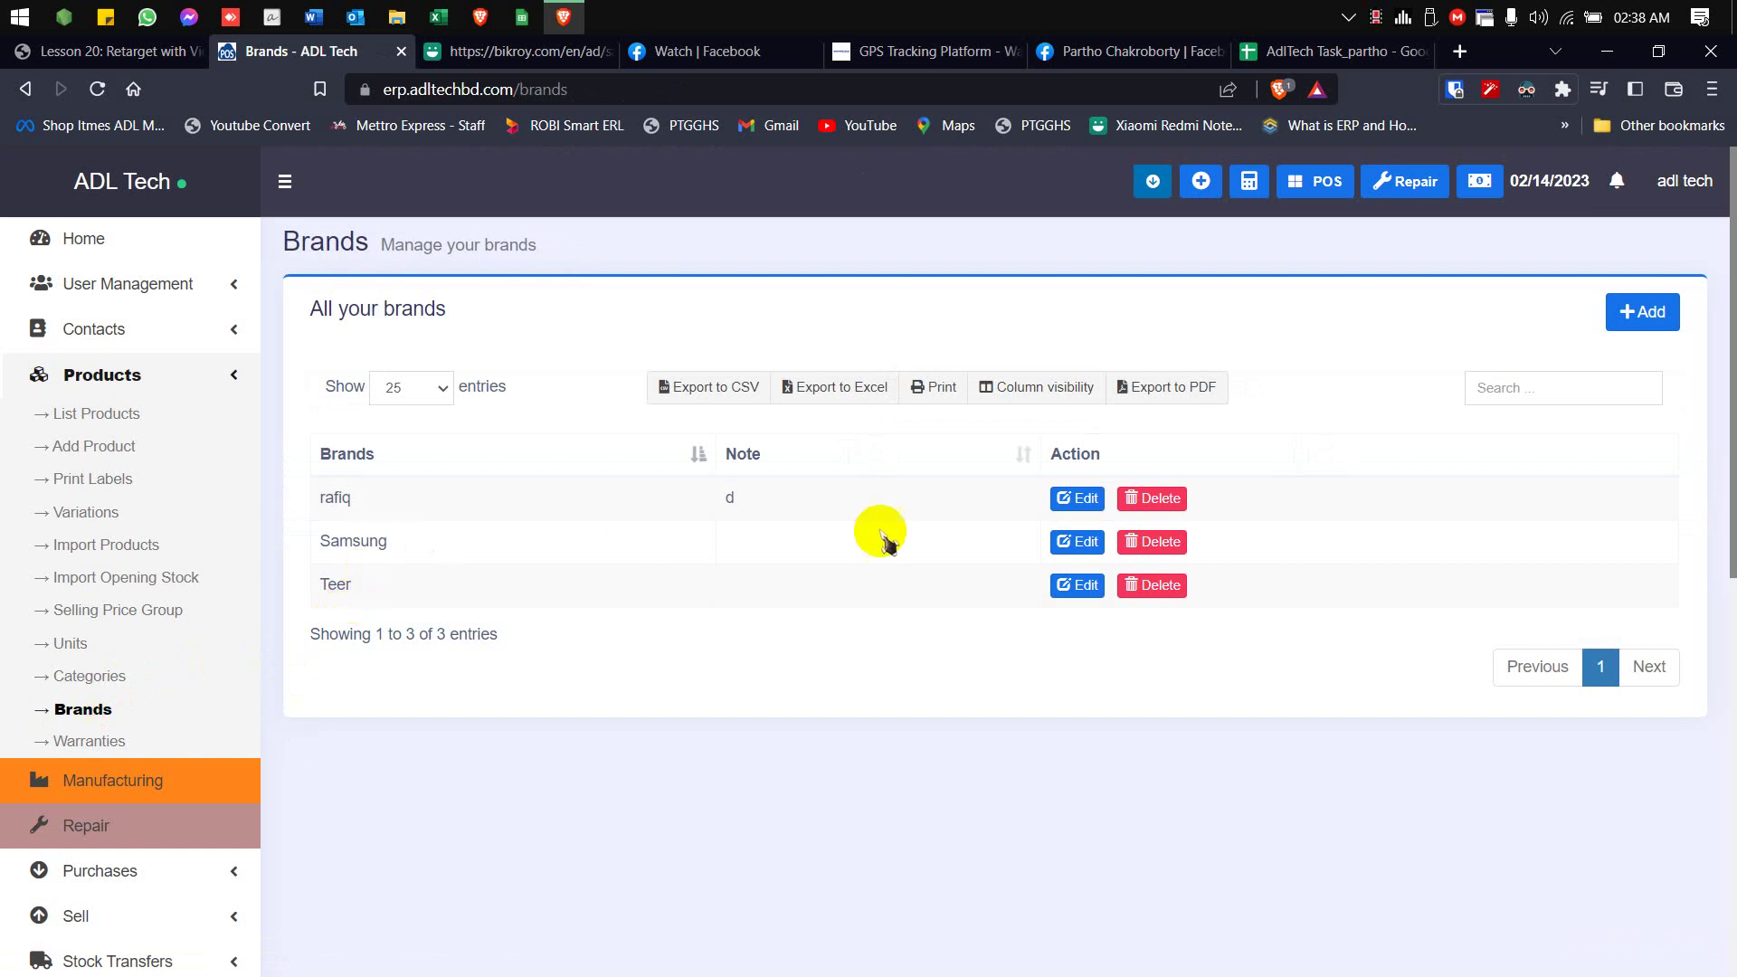
Step: Delete the brand with the note d from the brands list and confirm the deletion
{"action": "left_click", "coordinate": [1149, 506]}
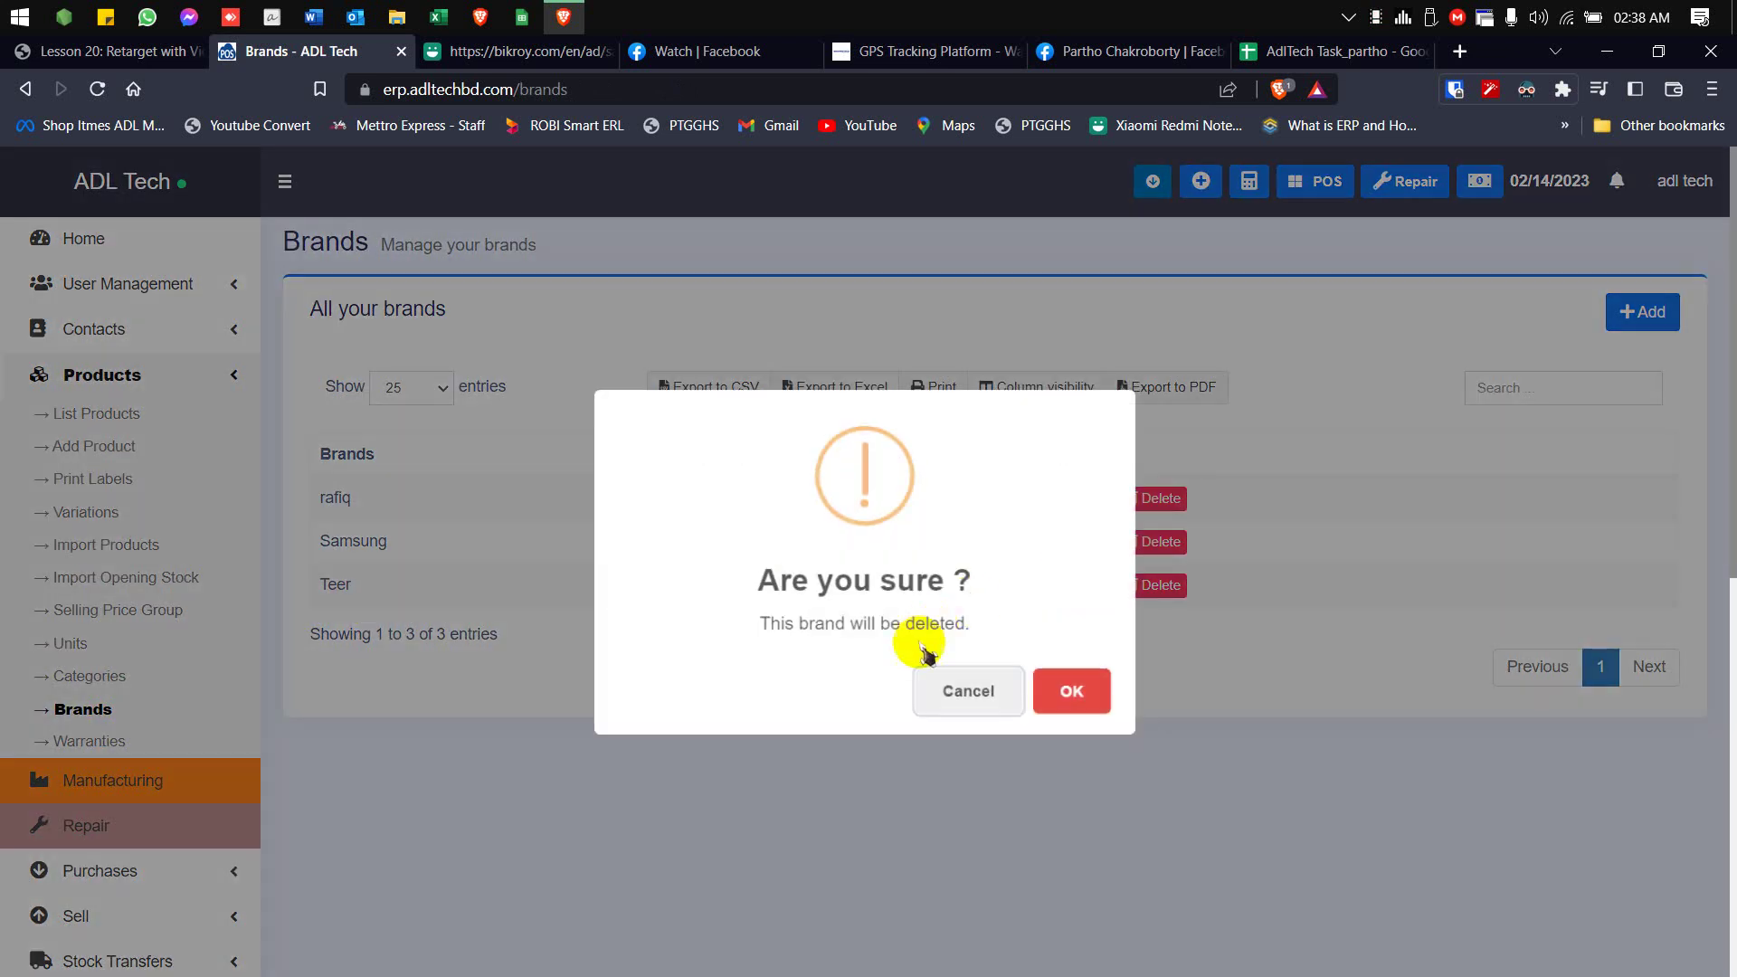
{"action": "left_click", "coordinate": [1064, 690]}
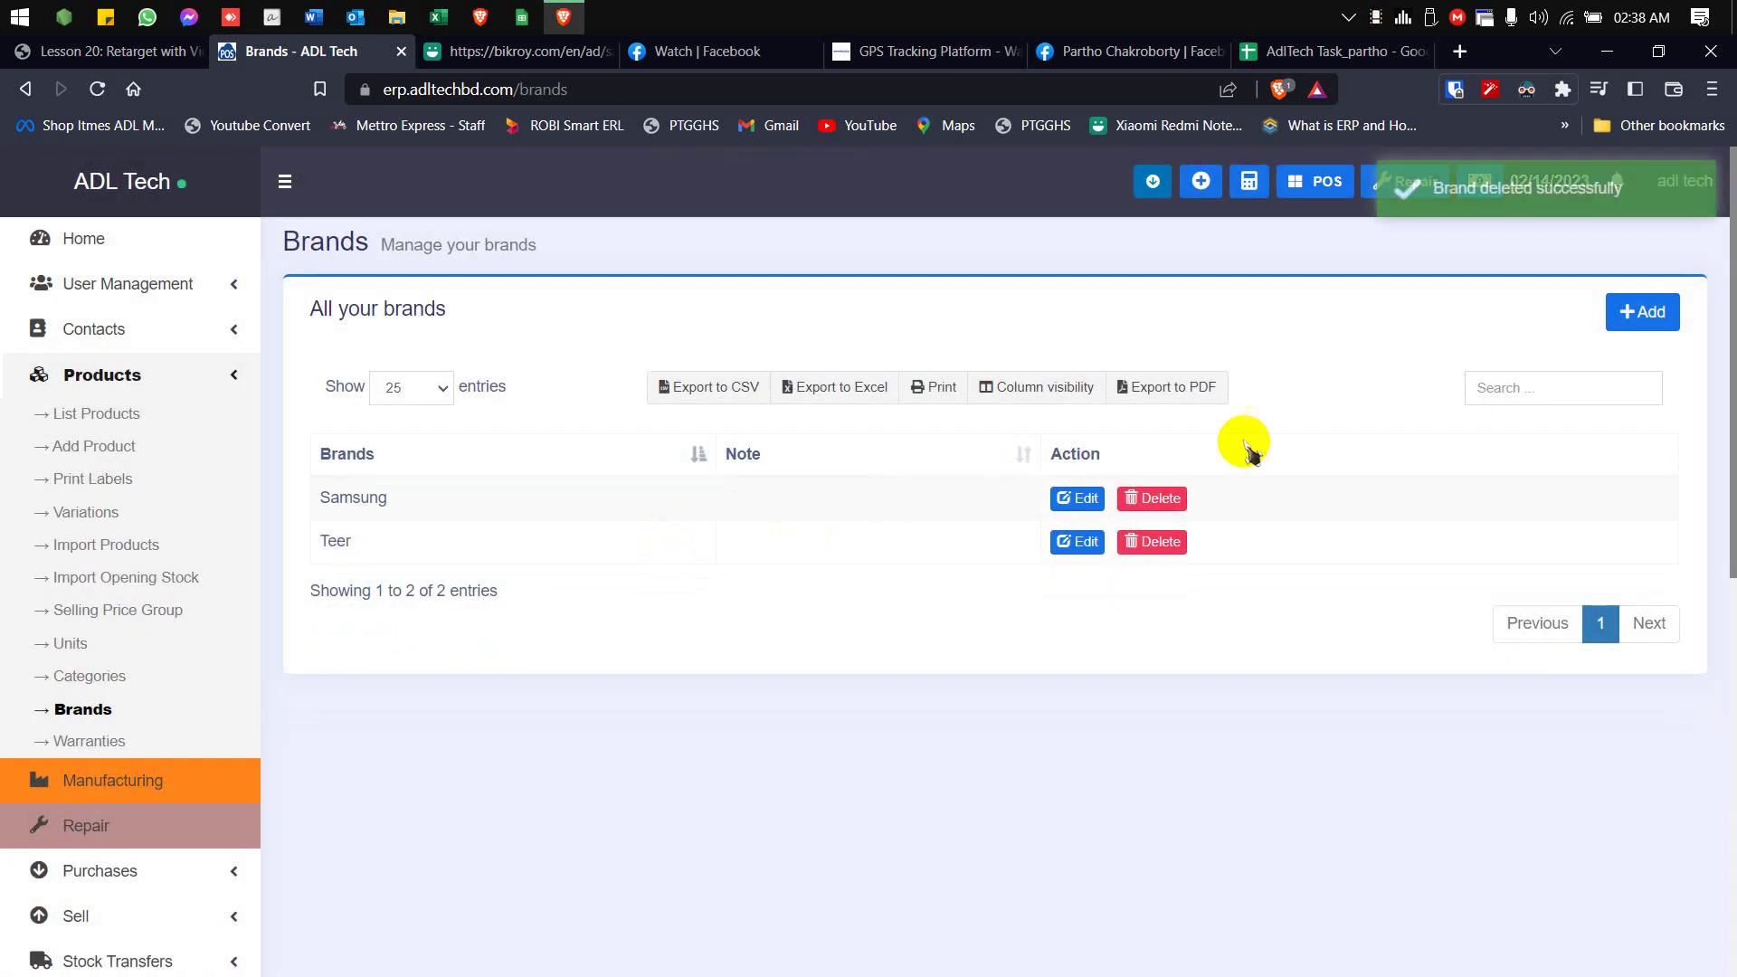
Step: View the form for adding a brand and its brand name suggestions, and close it without saving
{"action": "left_click", "coordinate": [1634, 315]}
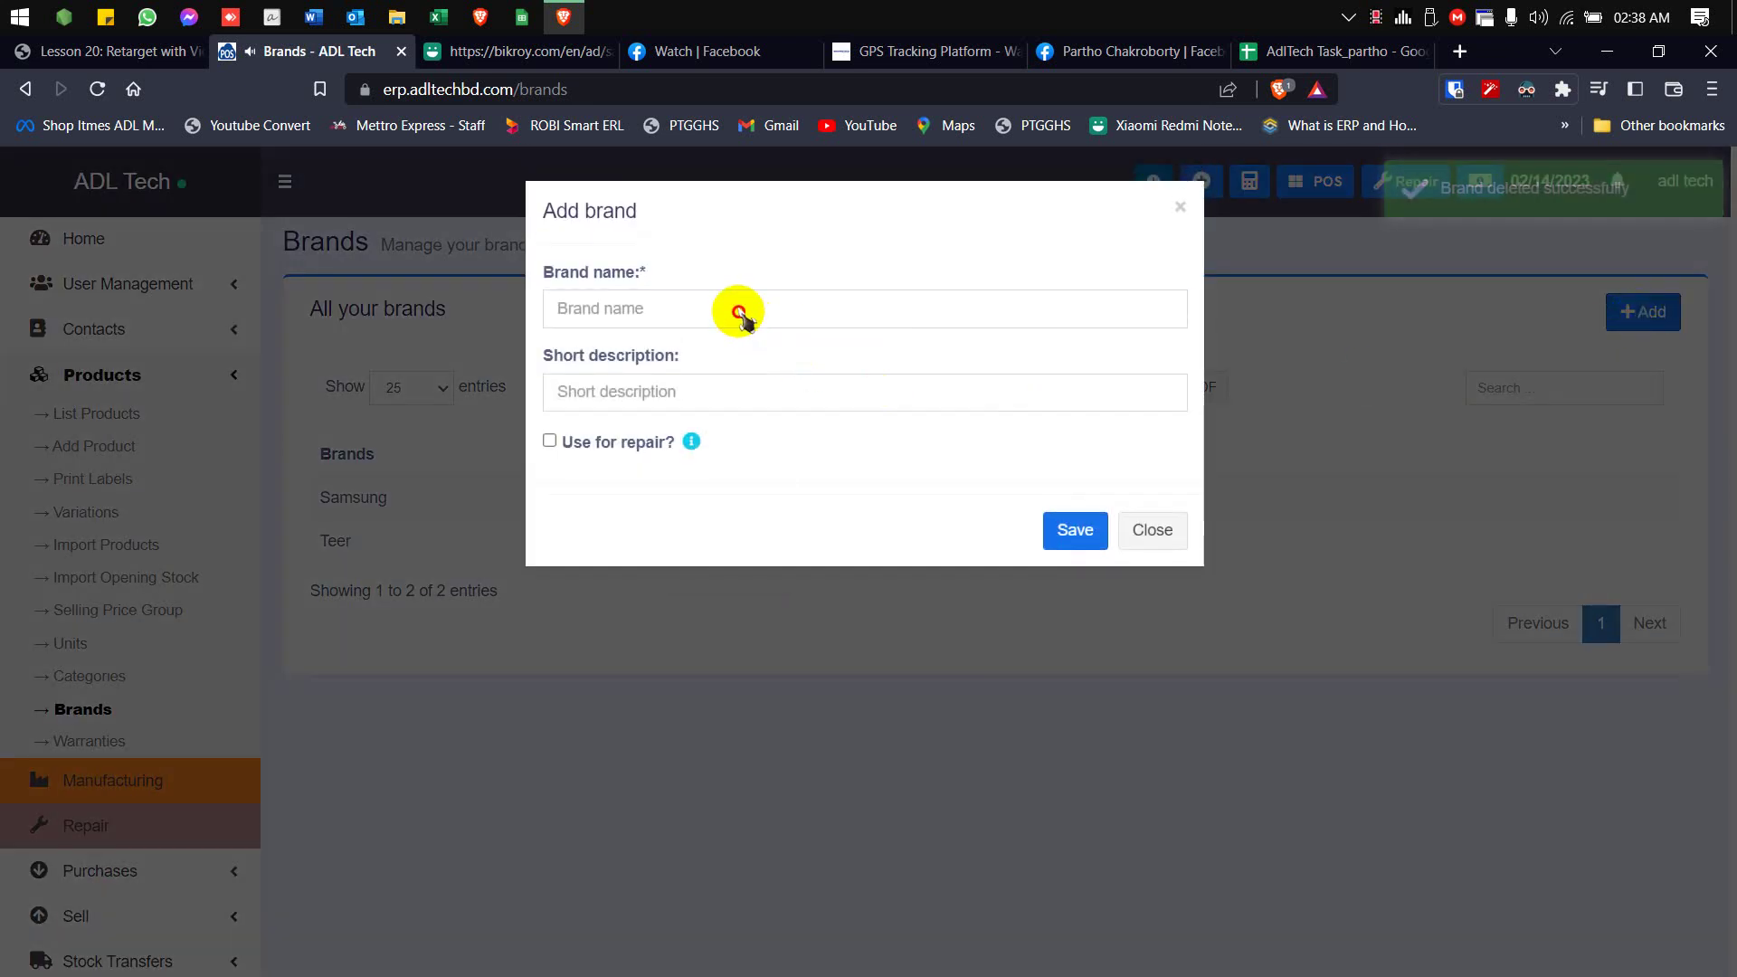
{"action": "left_click", "coordinate": [741, 311]}
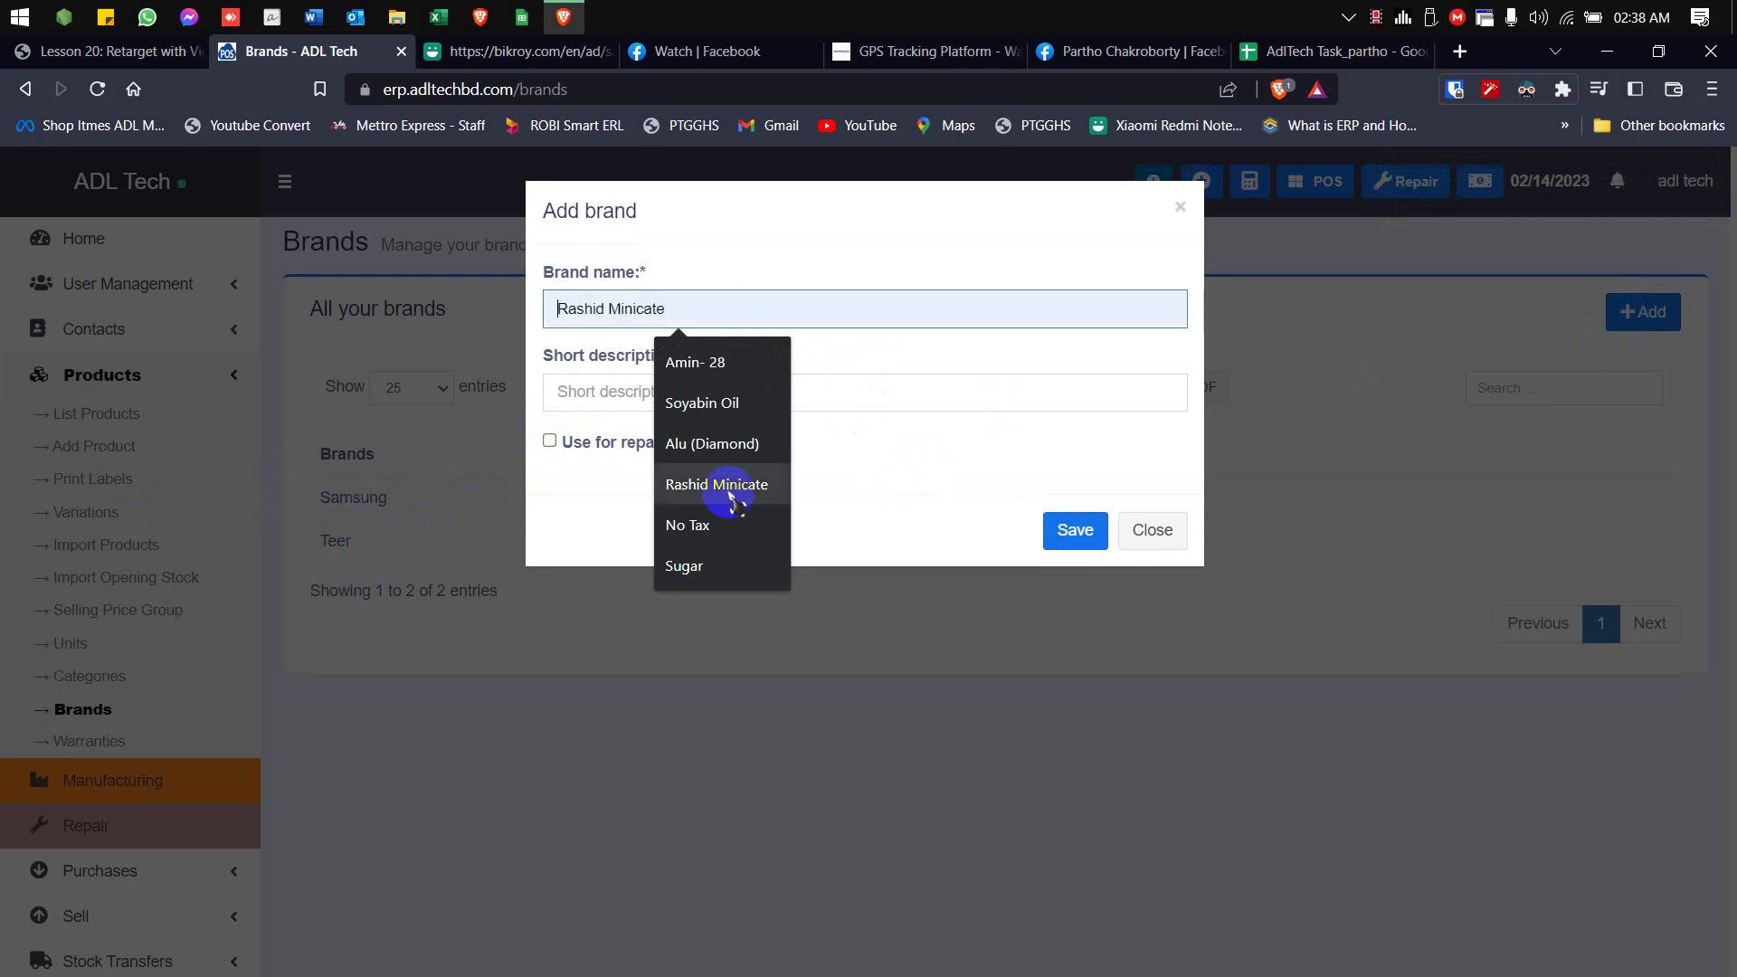
{"action": "left_click", "coordinate": [744, 414]}
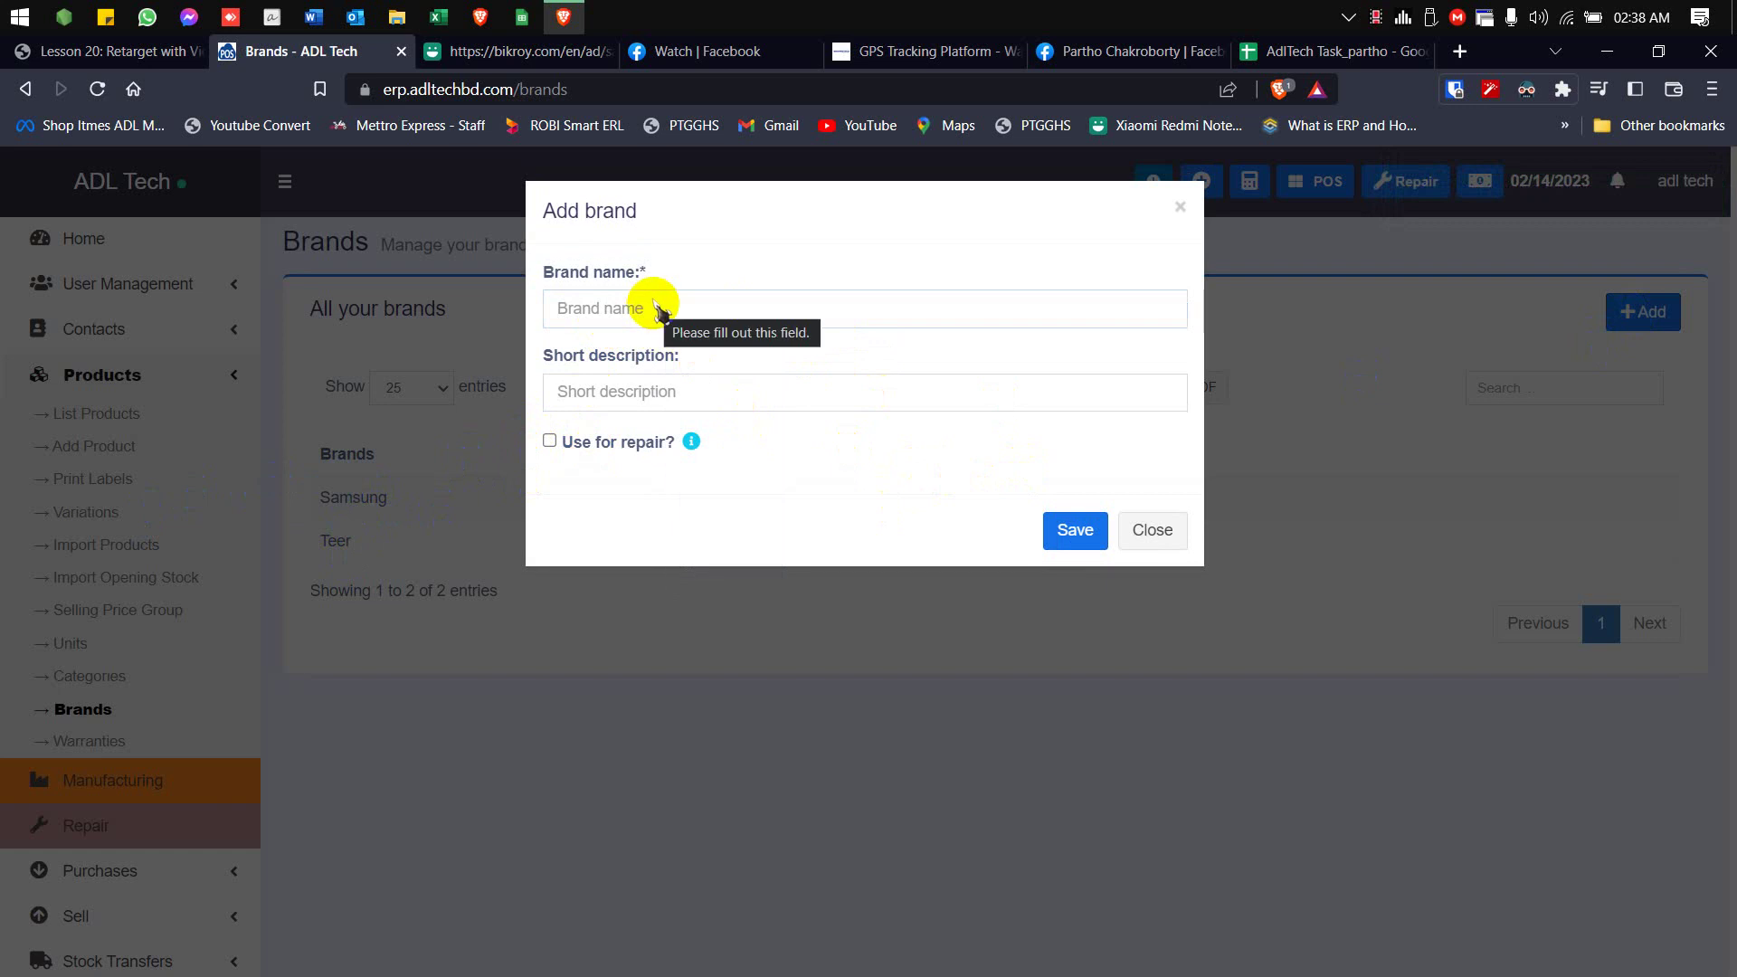
{"action": "left_click", "coordinate": [658, 307]}
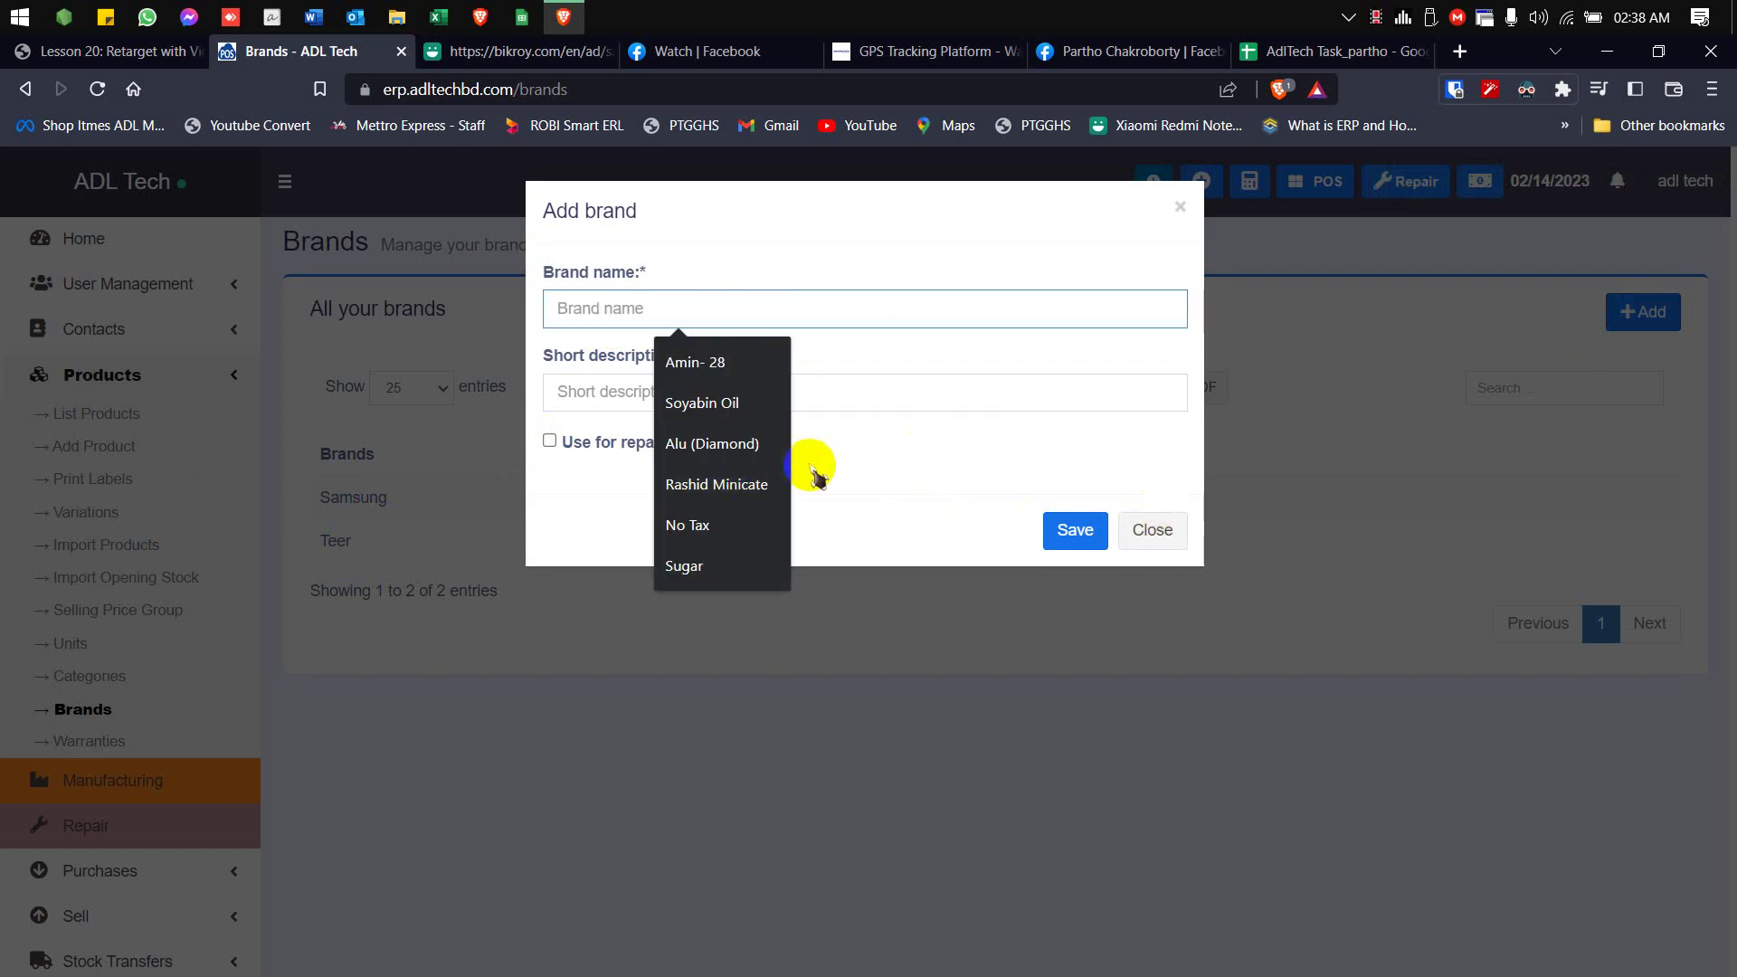
{"action": "left_click", "coordinate": [825, 466]}
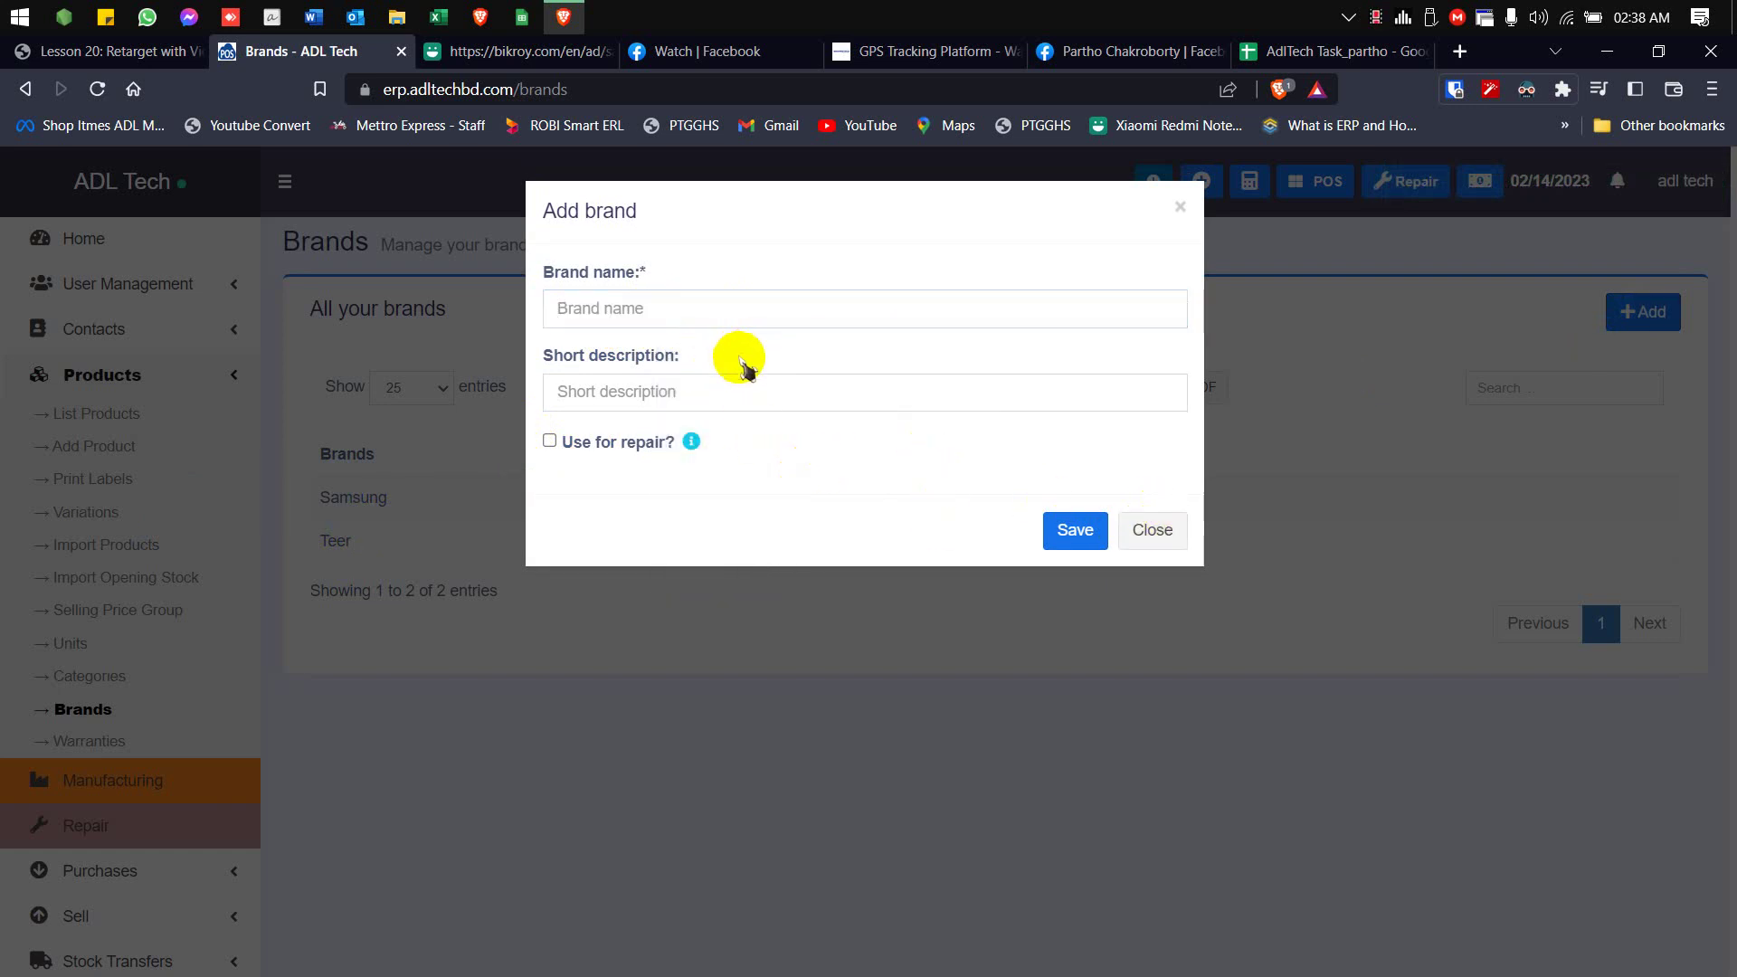
{"action": "left_click", "coordinate": [1151, 531]}
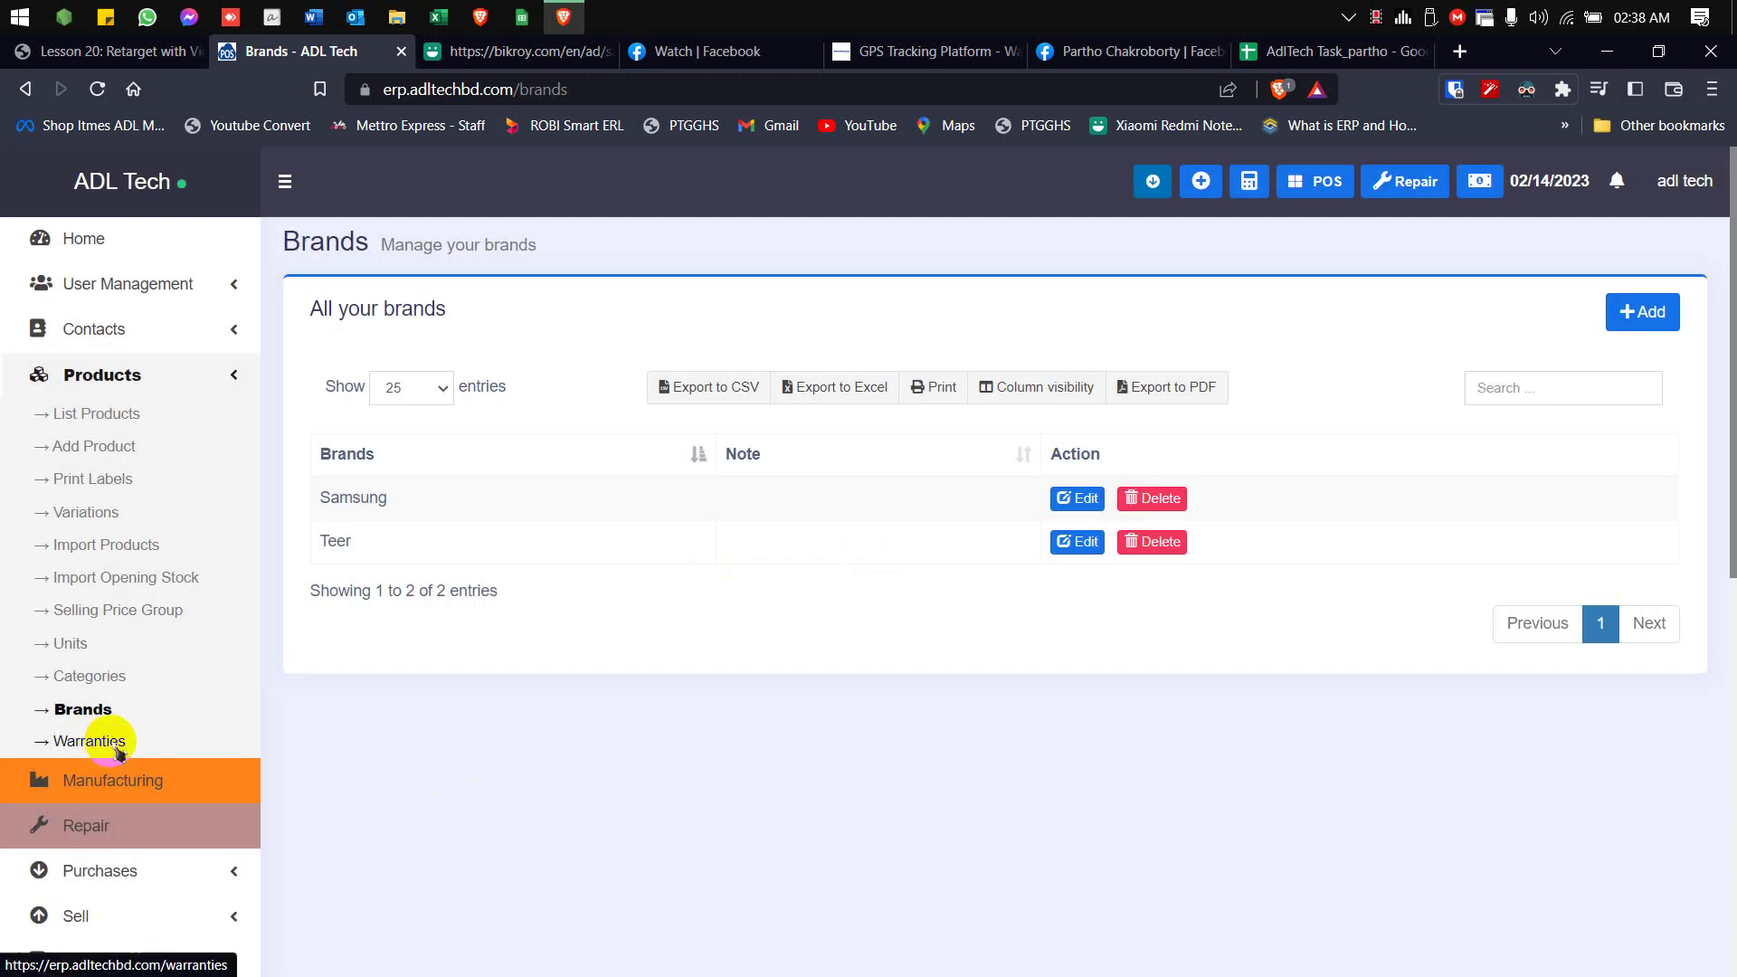
Step: Open the product warranties list, view the form for adding a warranty, and close it without saving
{"action": "left_click", "coordinate": [116, 747]}
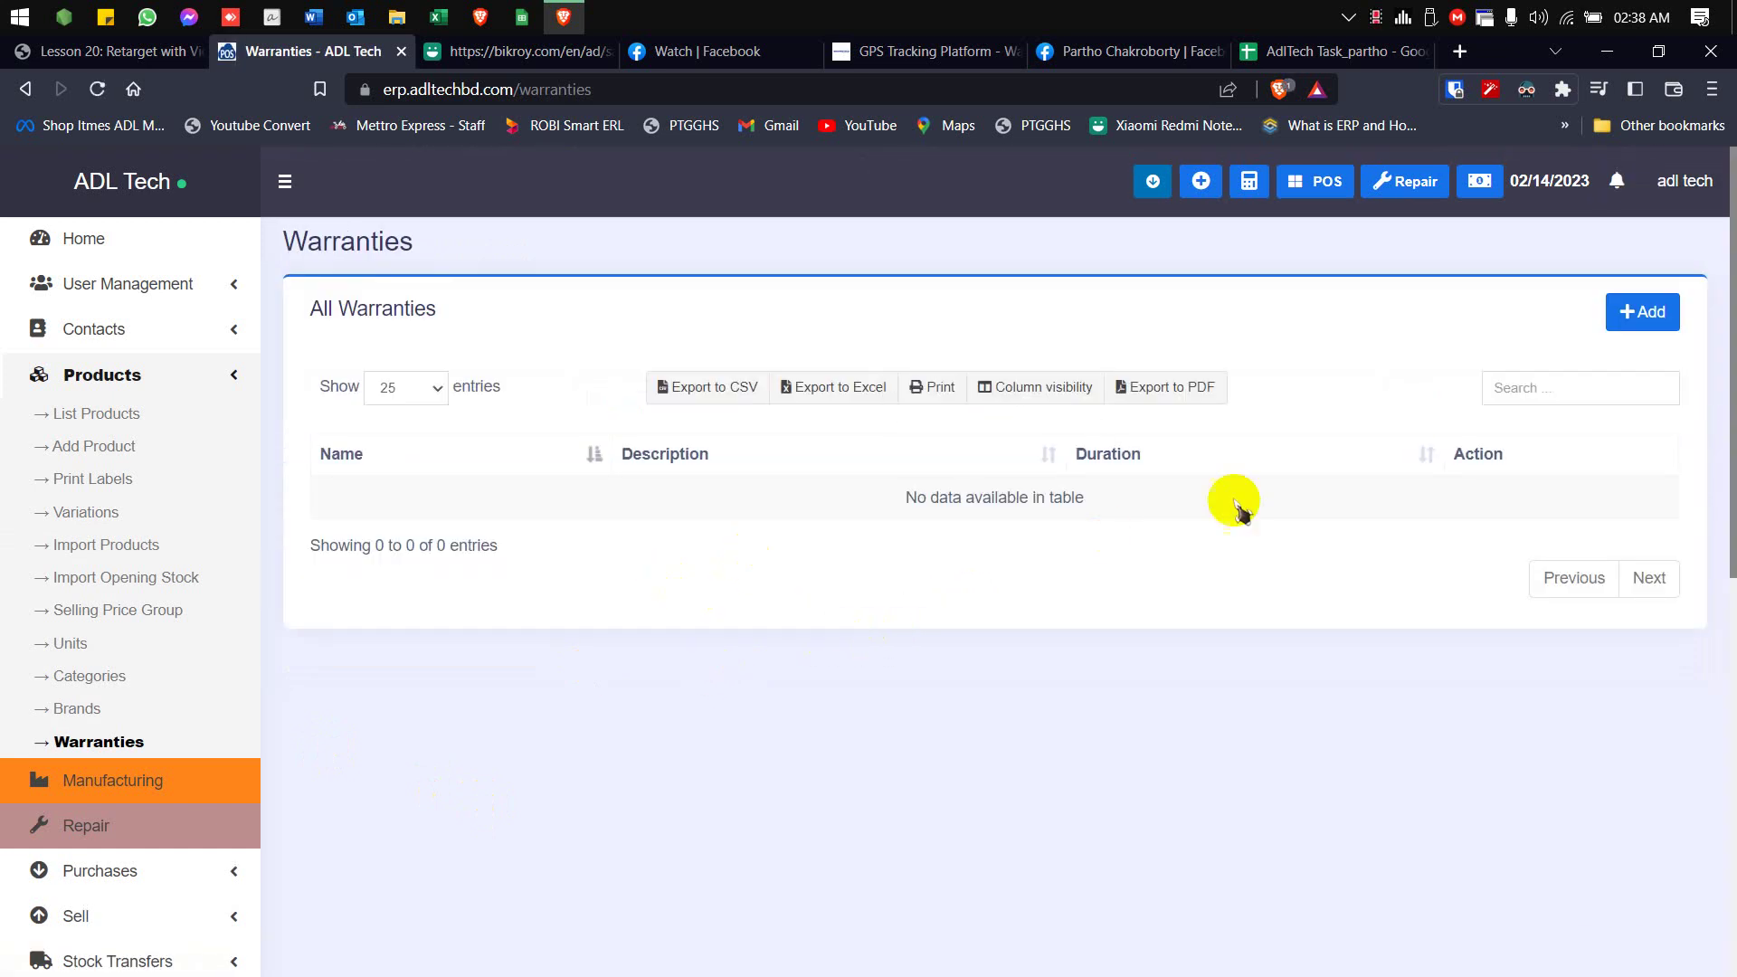
{"action": "left_click", "coordinate": [1645, 312]}
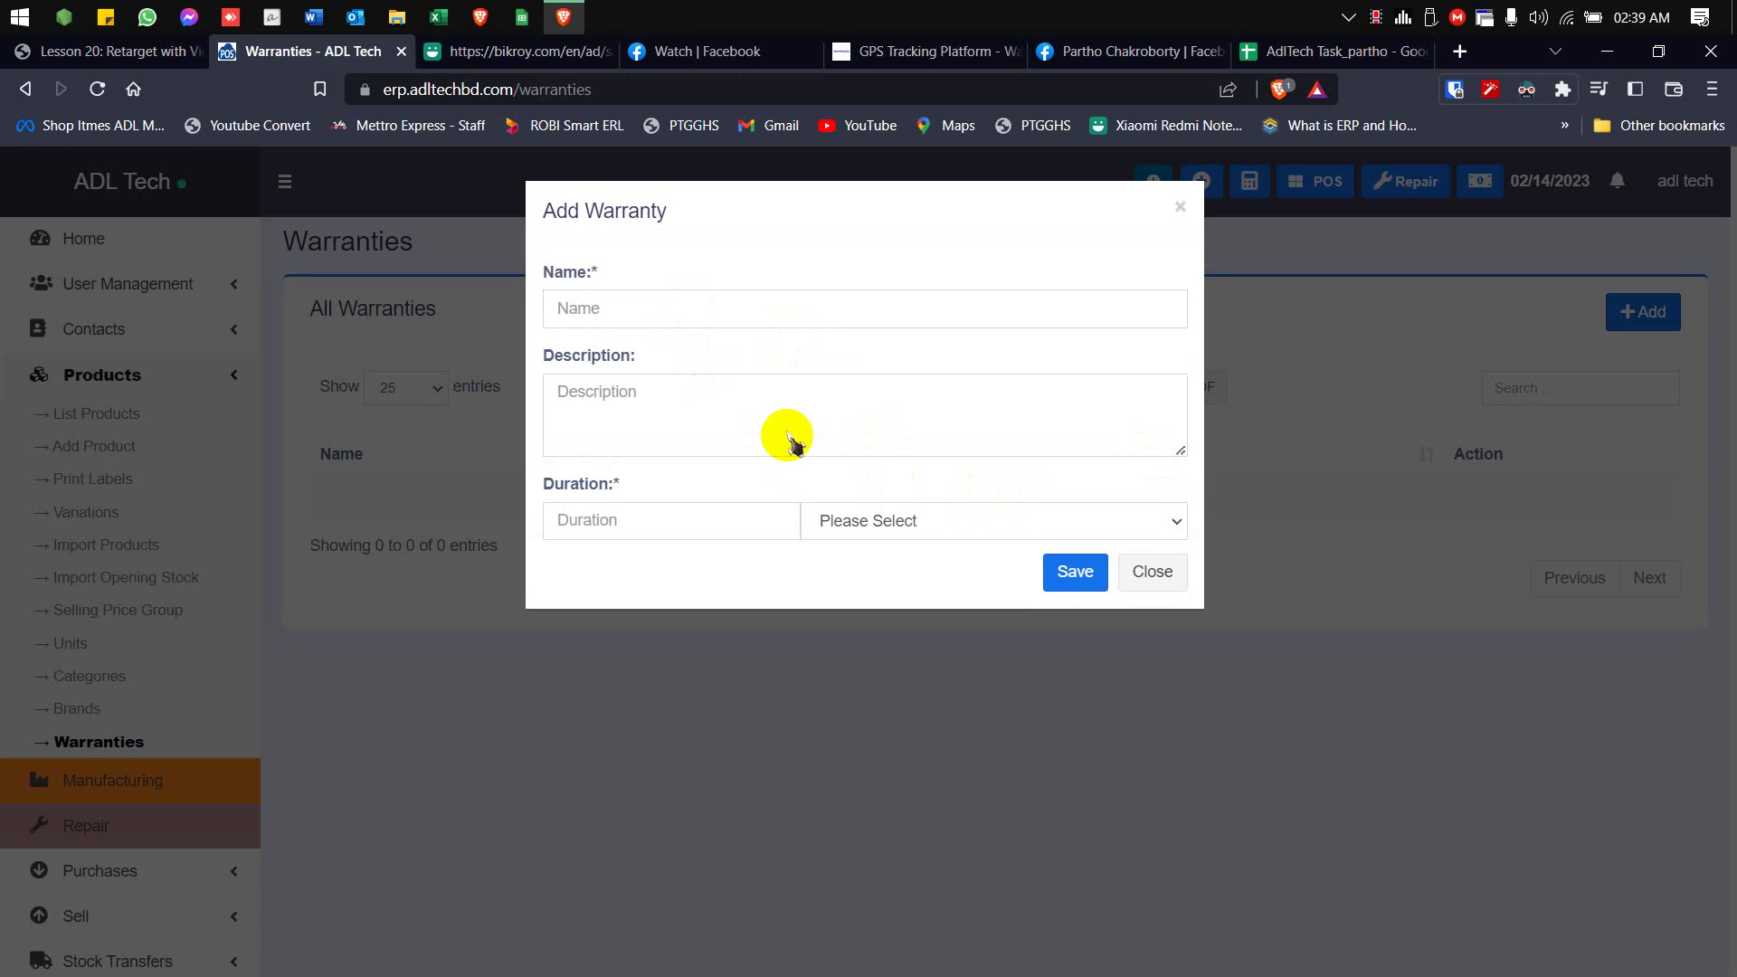
{"action": "left_click", "coordinate": [1151, 571]}
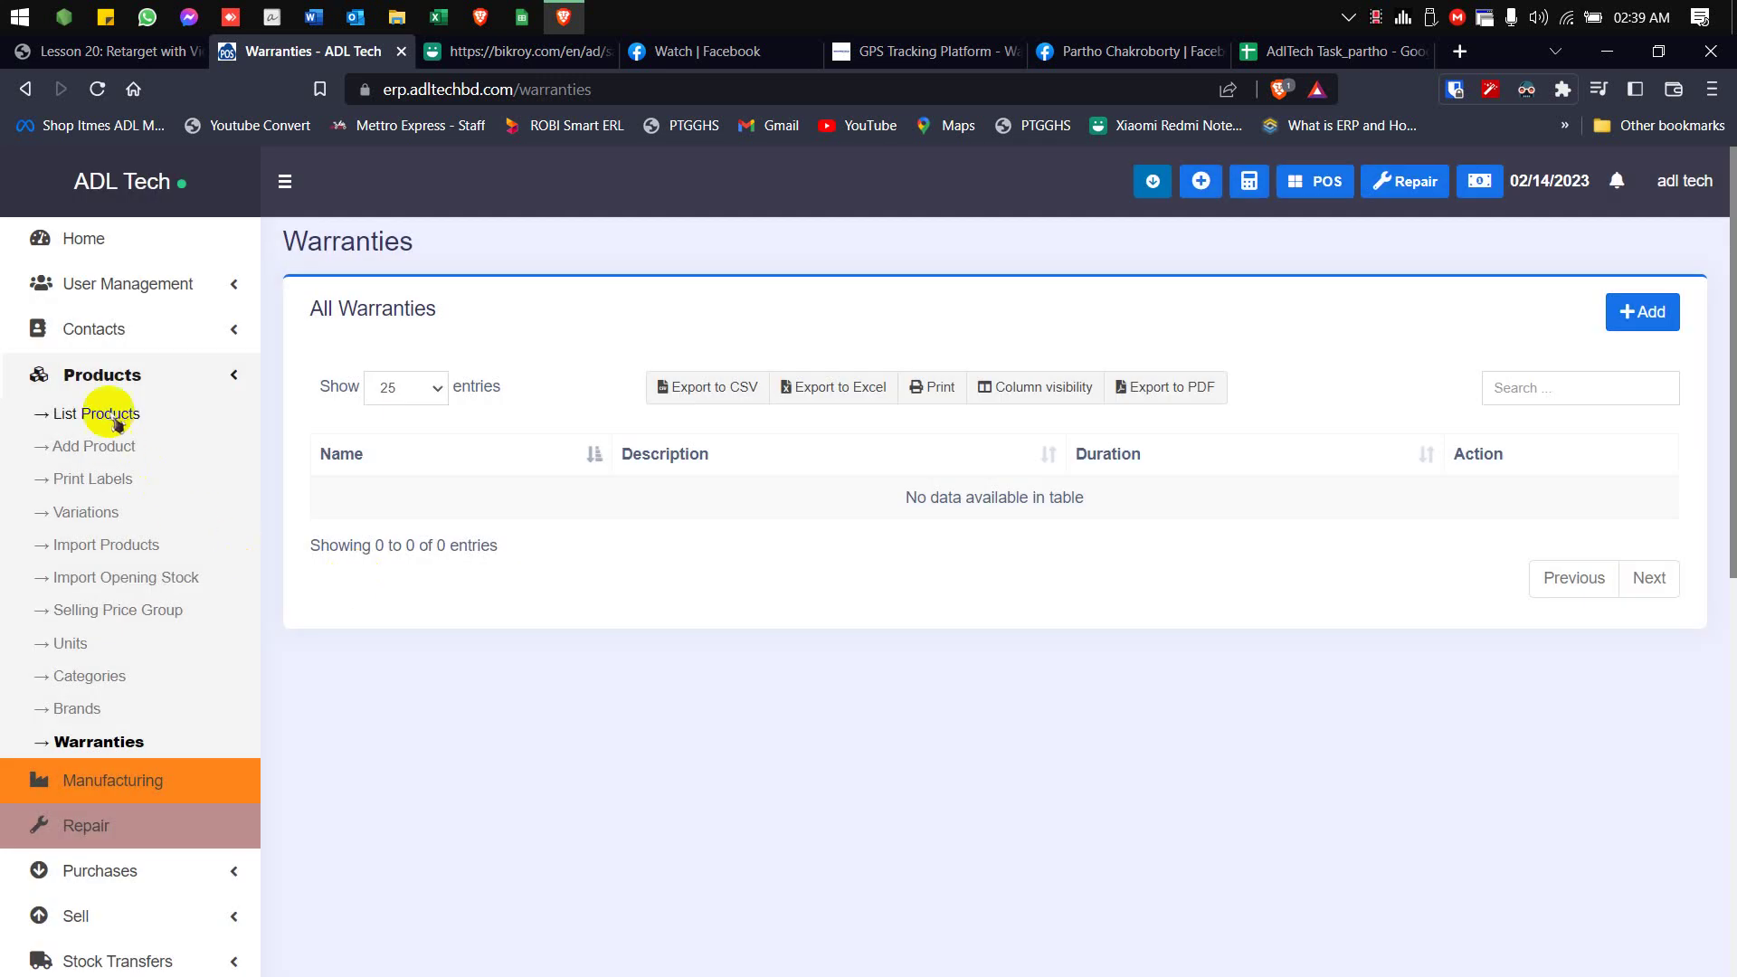